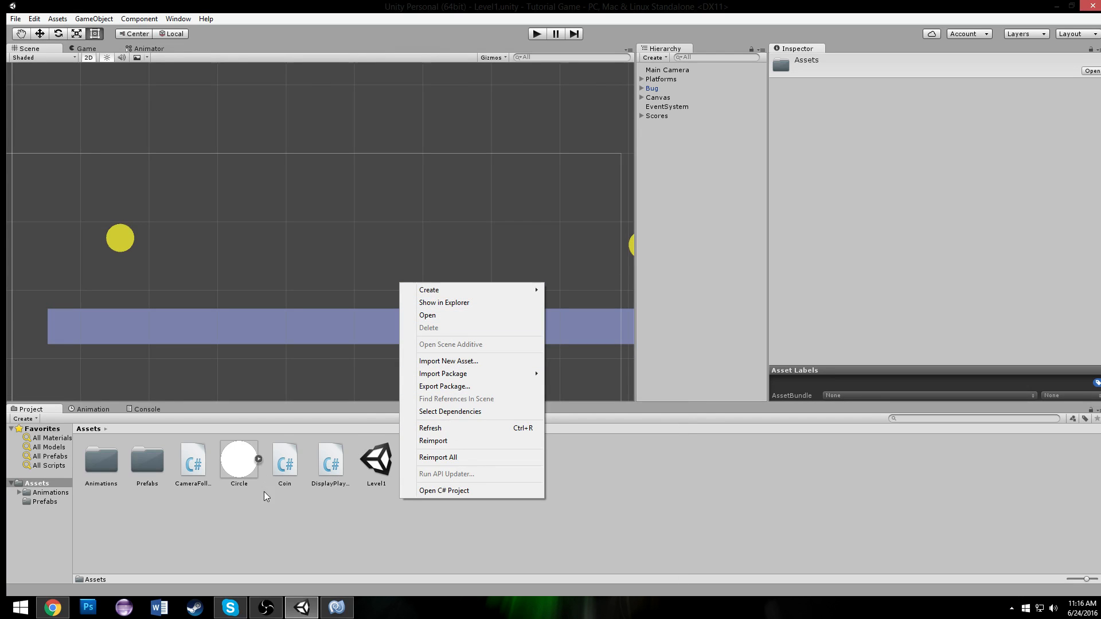
Step: Create a Triangle sprite asset in the Assets folder, keeping the default name
mouse_move(473, 290)
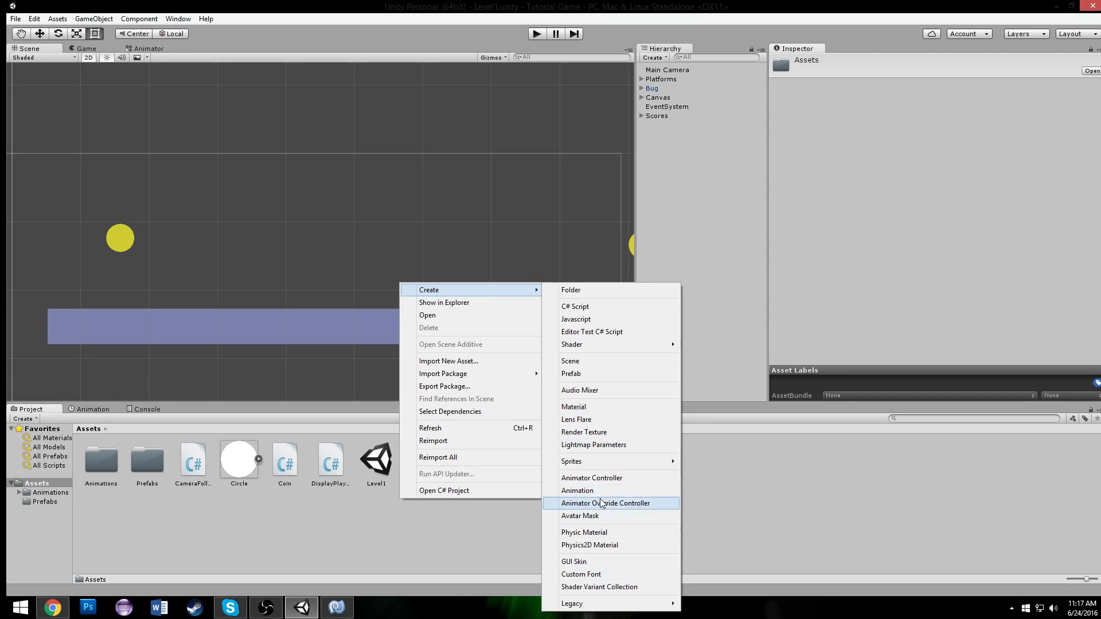
mouse_move(599, 470)
left_click(723, 475)
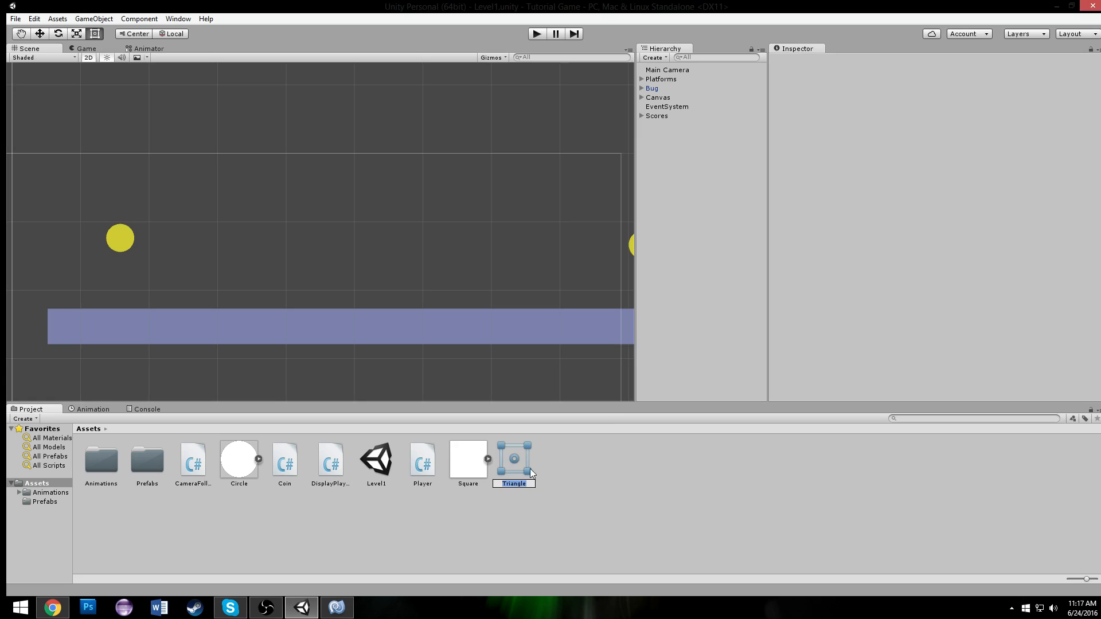
key("Return")
Step: Place the Triangle sprite in the scene so its base rests on top of the long platform
middle_click_drag(489, 364, 470, 288)
scroll(465, 270, "down", 3)
middle_click_drag(461, 250, 460, 305)
left_click_drag(514, 459, 389, 280)
scroll(416, 281, "up", 3)
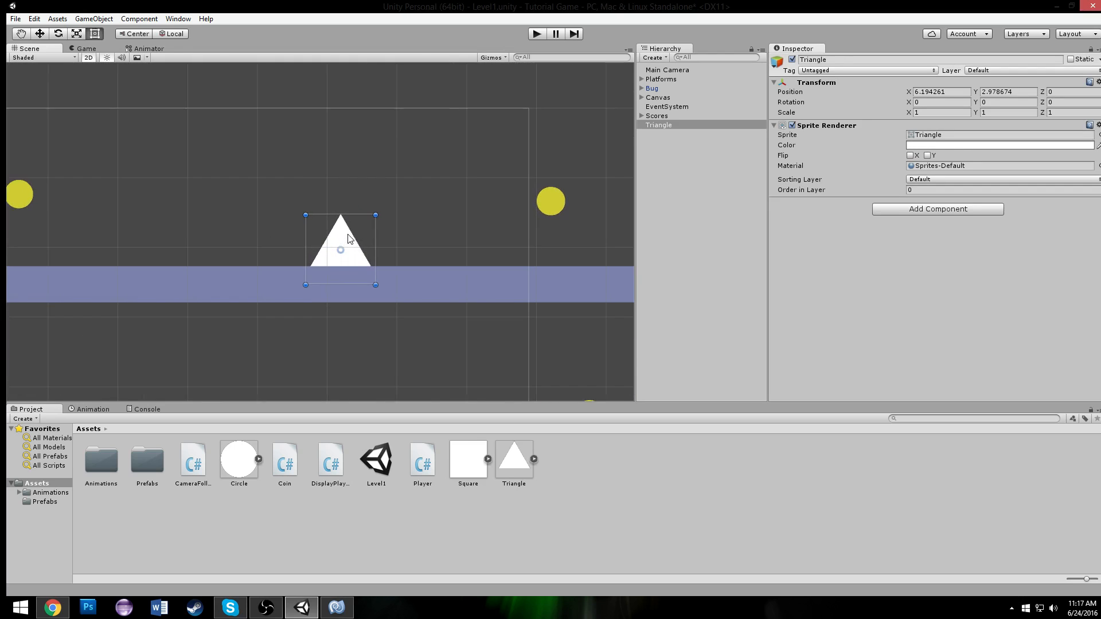
Step: Try out a pair of spikes by duplicating the triangle and spacing the two side by side on the platform
scroll(318, 228, "down", 5)
key("w")
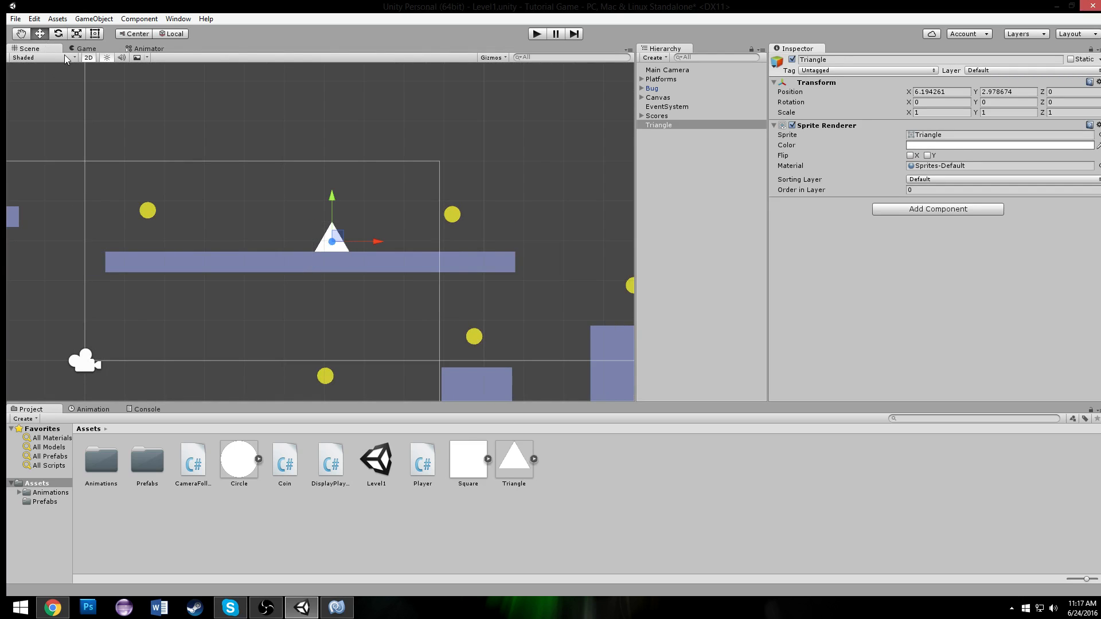
mouse_move(370, 243)
left_mouse_down()
mouse_move(410, 243)
mouse_move(330, 243)
mouse_move(374, 243)
left_mouse_up()
key("ctrl+d")
key("t")
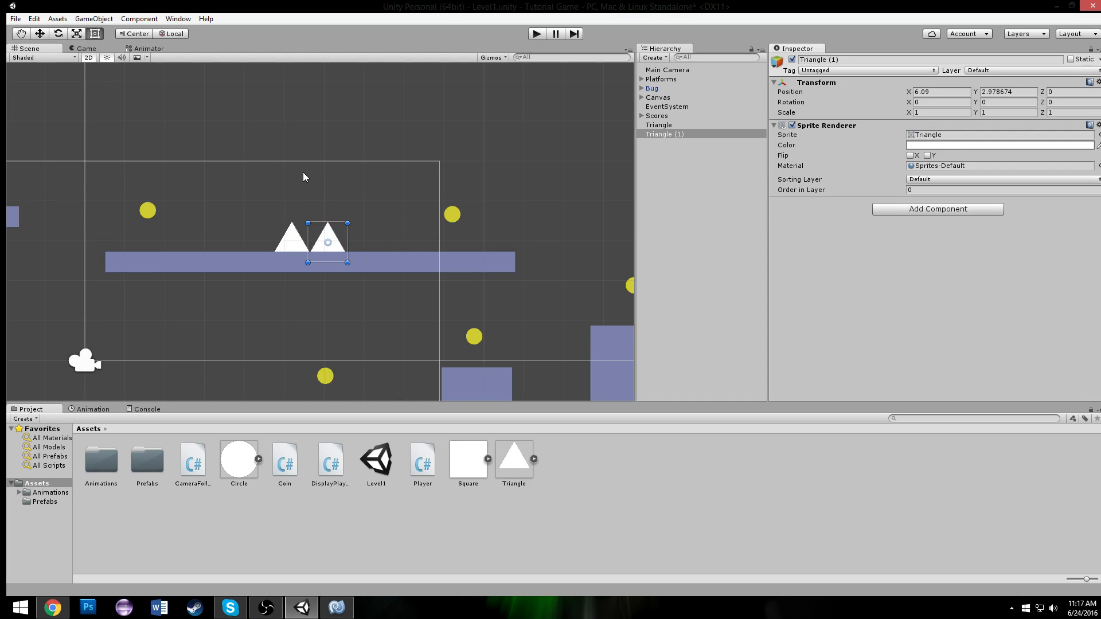
Step: Delete the duplicated triangle, leaving only the original on the platform
scroll(303, 170, "up", 3)
scroll(311, 182, "up", 2)
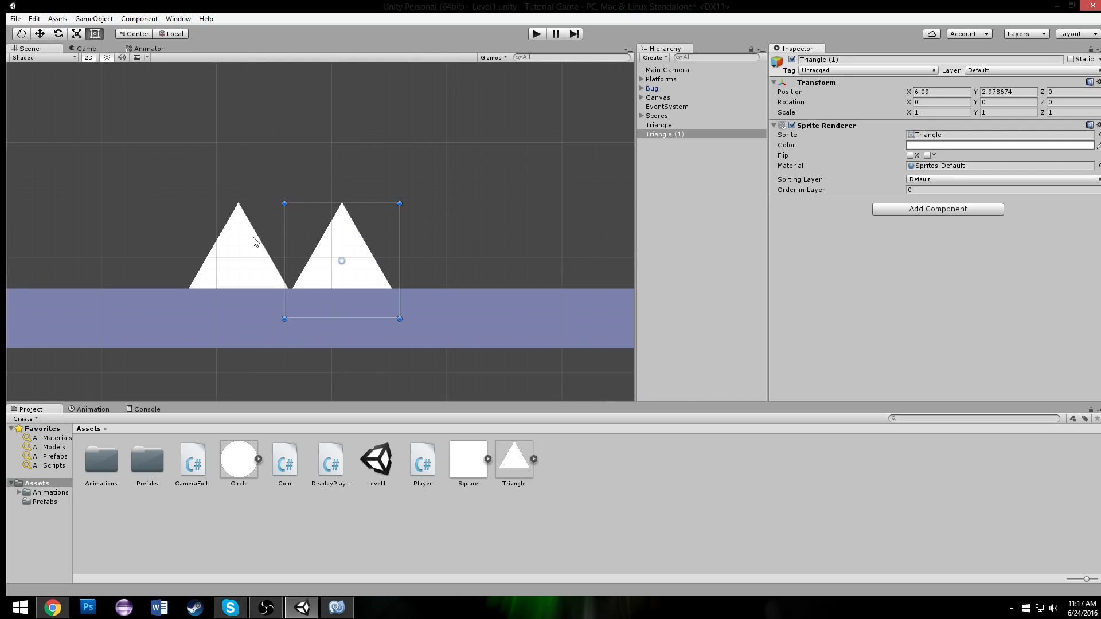
left_click(347, 235)
key("Delete")
left_click(344, 235)
key("Delete")
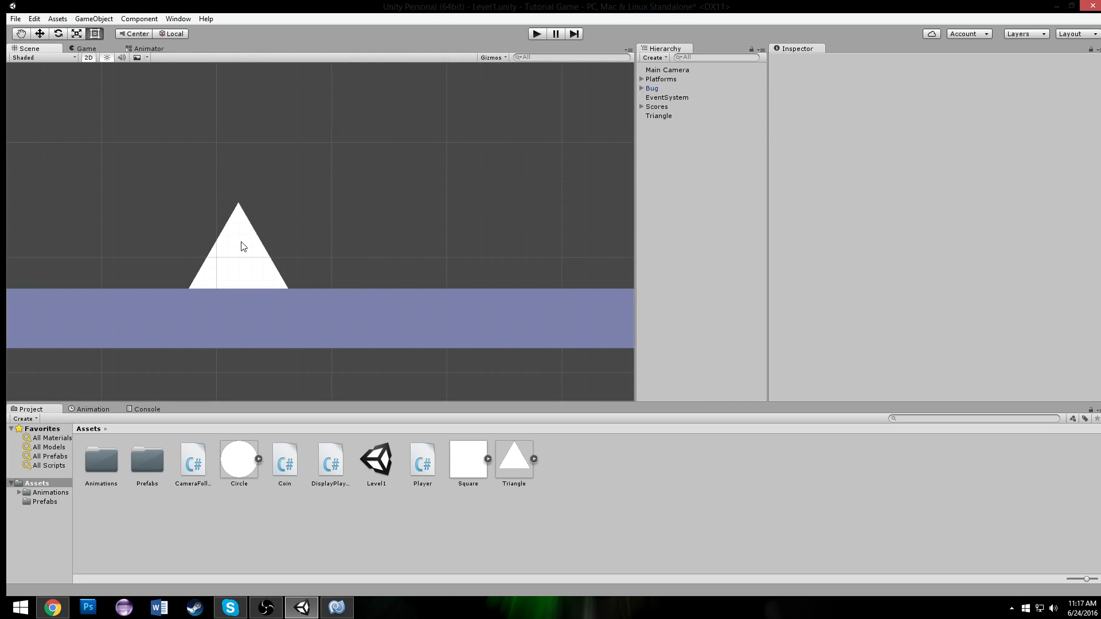
Step: Shrink the triangle into a narrower, shorter spike, scaled to about 0.58 in X and 0.82 in Y, with its base on the platform
left_click(240, 246)
left_click_drag(292, 252, 248, 252)
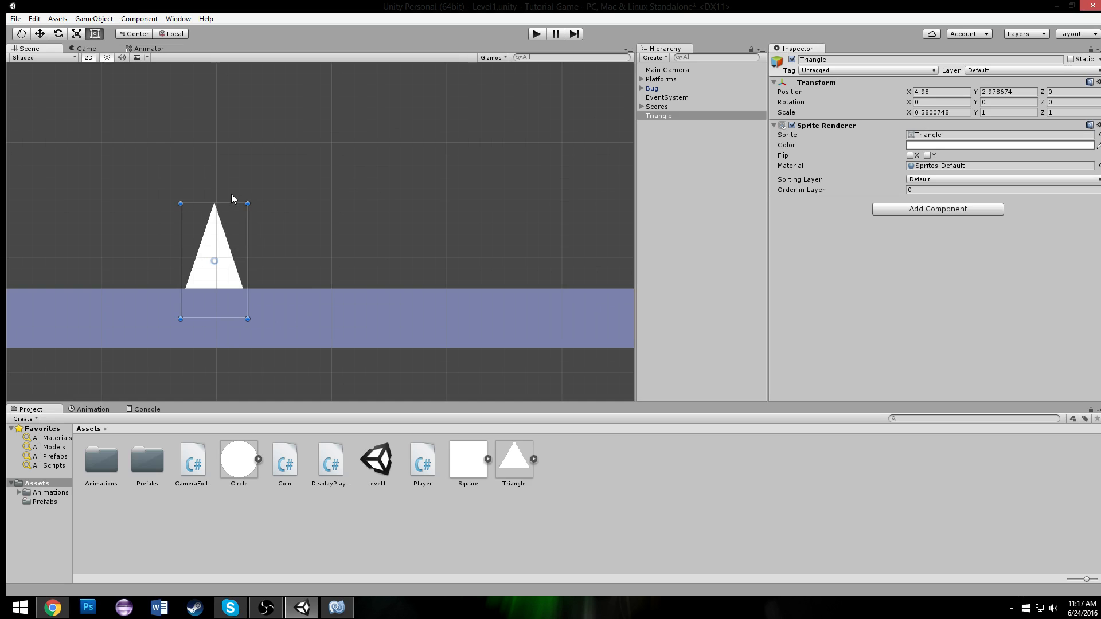
left_click_drag(231, 204, 232, 224)
left_click(236, 204)
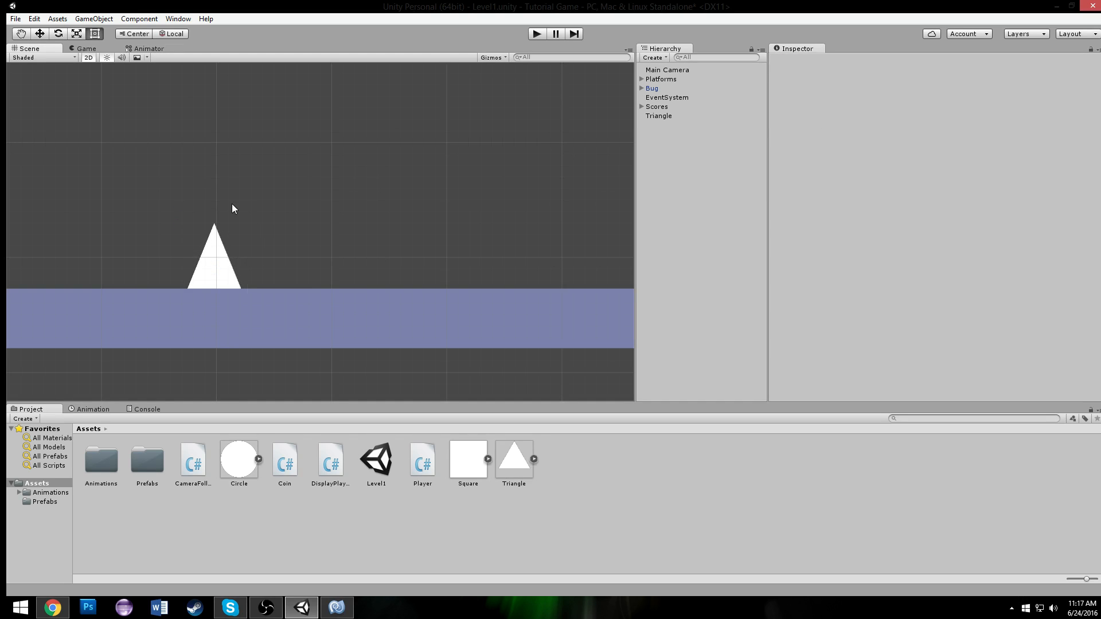
Step: Change the triangle's sprite color from white to a dark gray
middle_click_drag(217, 270, 261, 265)
left_click(265, 266)
left_click(910, 145)
mouse_move(741, 229)
left_mouse_down()
mouse_move(721, 249)
mouse_move(745, 243)
left_mouse_up()
left_click(264, 194)
scroll(256, 194, "down", 14)
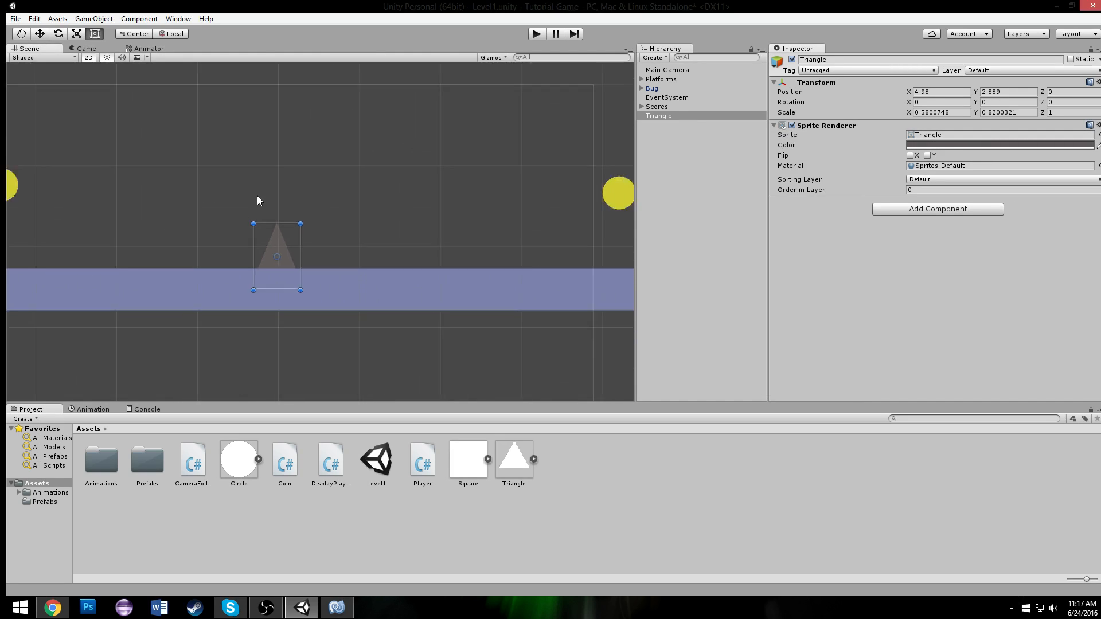
Step: Try a row of three adjacent spikes by duplicating the gray triangle twice along the platform
left_click(39, 33)
scroll(316, 195, "up", 6)
middle_click_drag(286, 278, 358, 204)
scroll(345, 232, "down", 3)
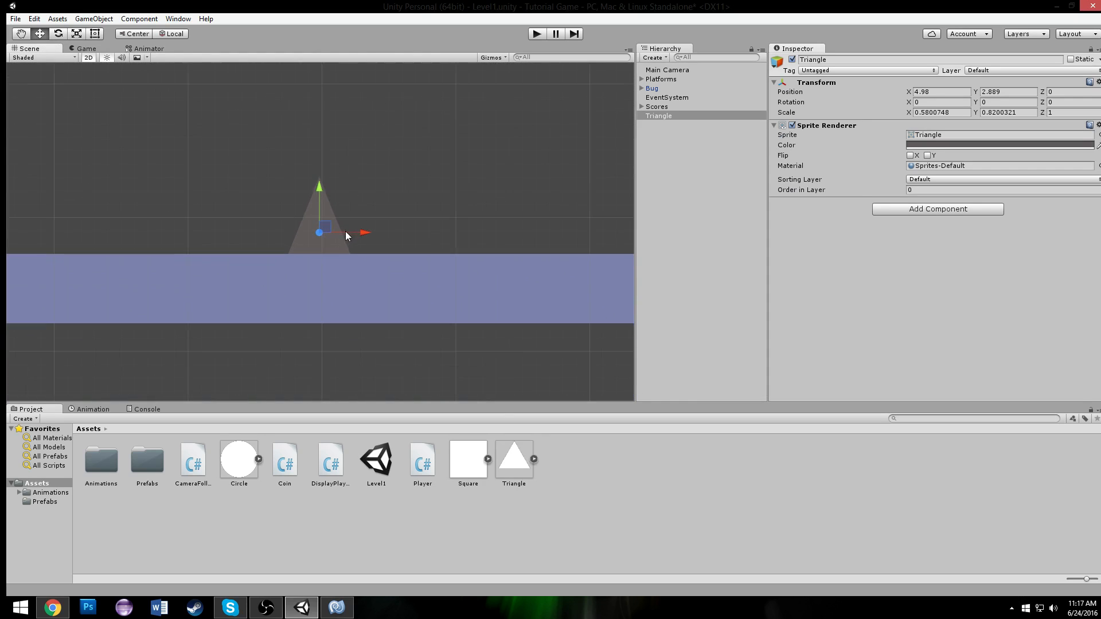
key("ctrl+d")
left_click_drag(364, 231, 486, 223)
key("ctrl+d")
scroll(487, 211, "down", 5)
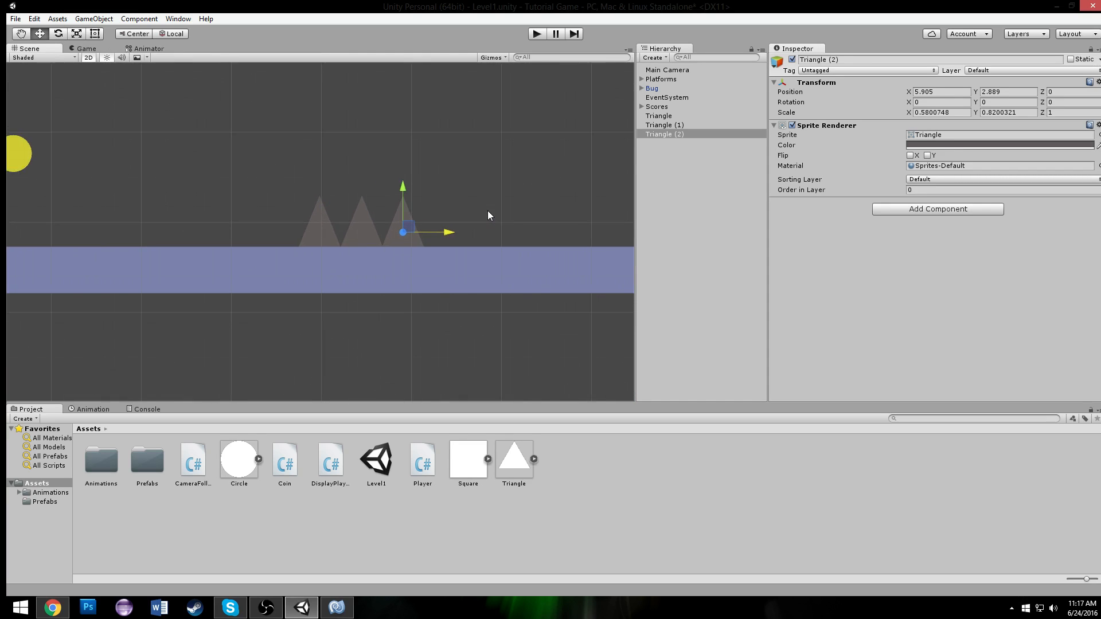
Step: Delete the copies Triangle (2) and Triangle (1) from the scene
key("Delete")
left_click(666, 125)
key("Delete")
Step: Rename the remaining Triangle object to Spike
left_click(678, 117)
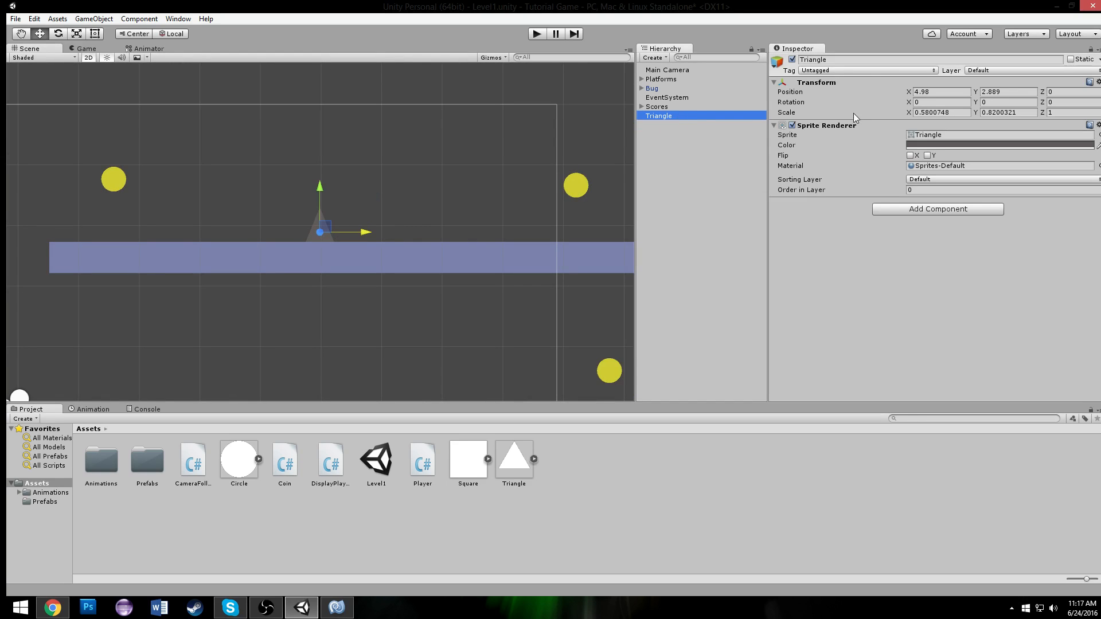
left_click(888, 64)
type("Spike")
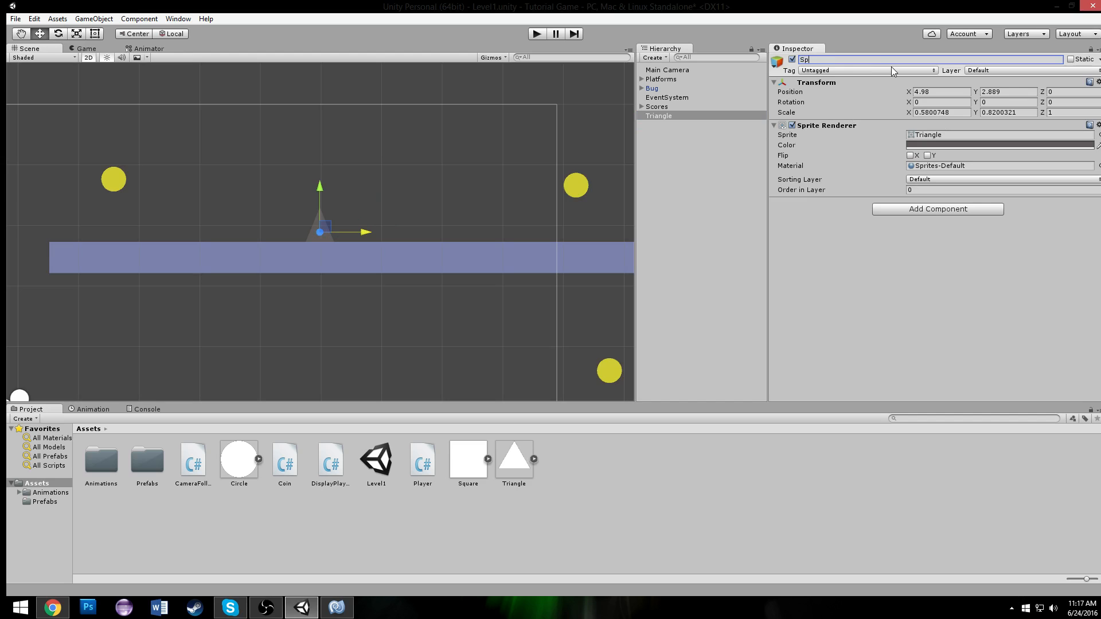
key("Return")
scroll(103, 219, "up", 2)
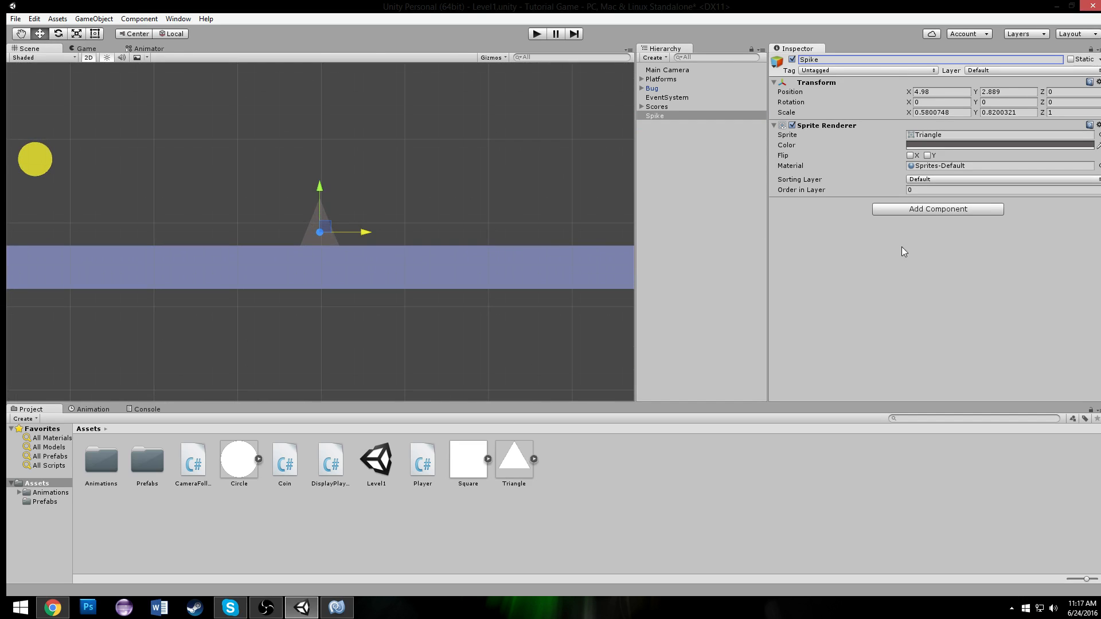
Step: Add a Polygon Collider 2D component to the Spike object, leaving Is Trigger off
left_click(907, 210)
left_click(911, 287)
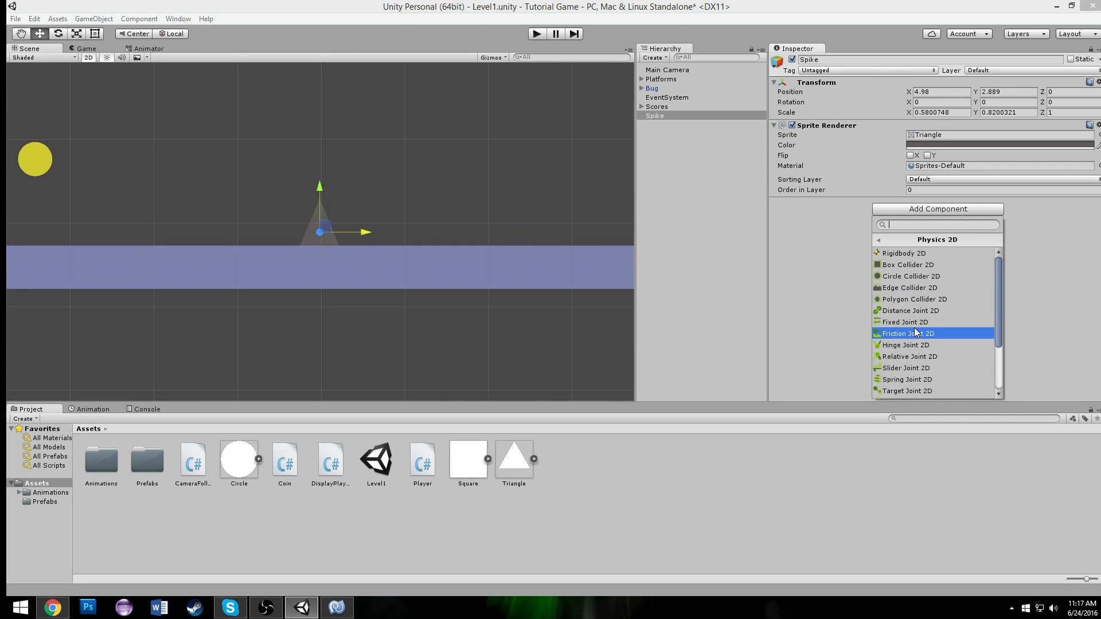
left_click(920, 299)
scroll(391, 170, "up", 3)
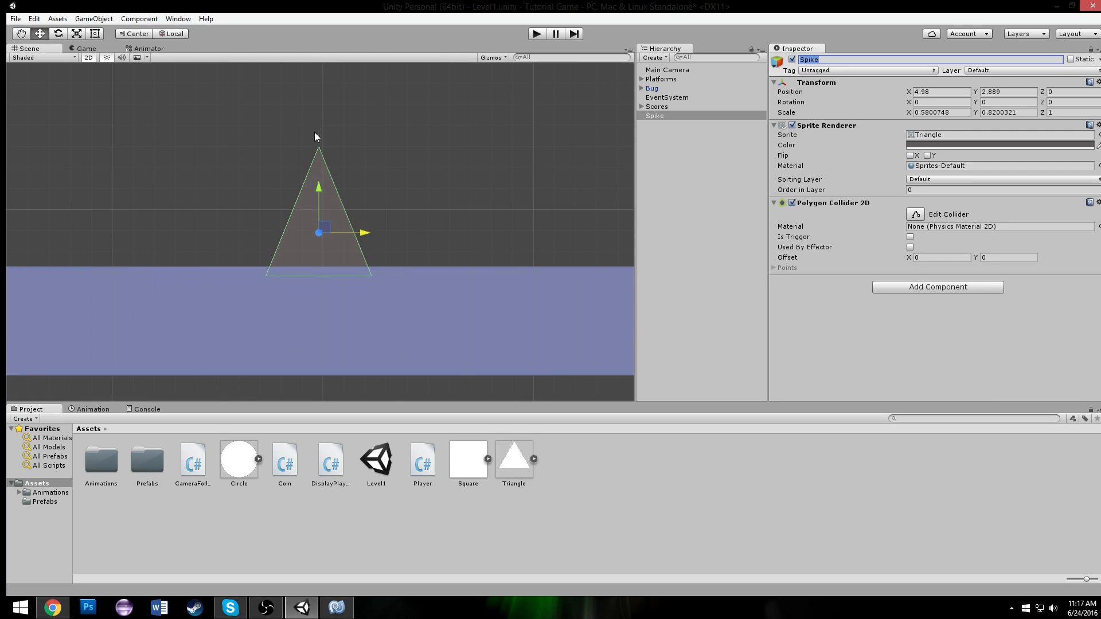
scroll(358, 157, "down", 5)
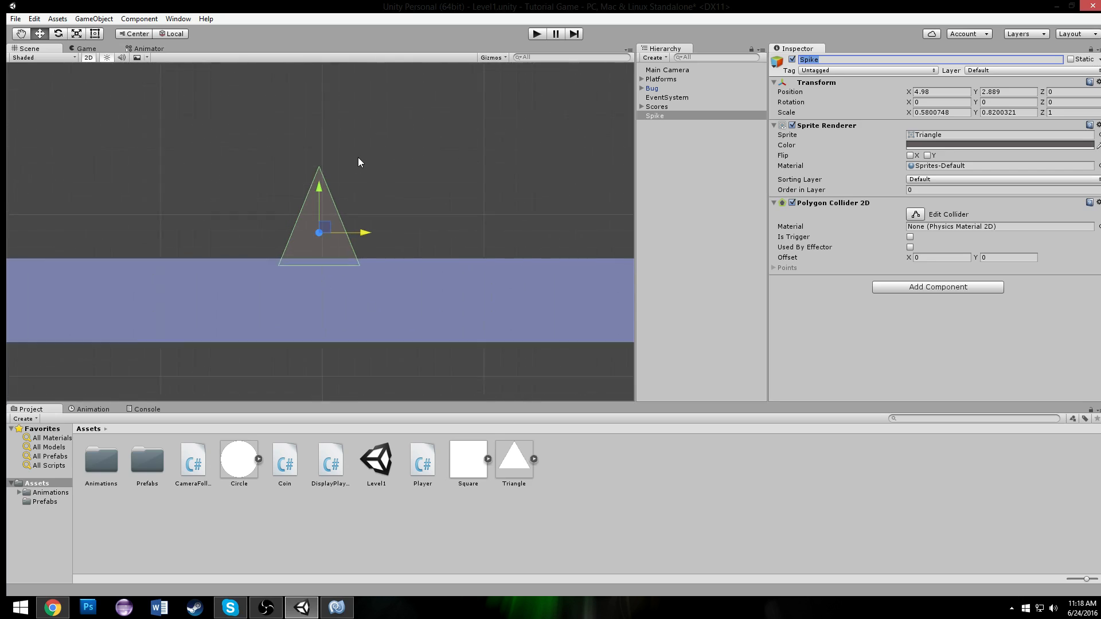
left_click(909, 237)
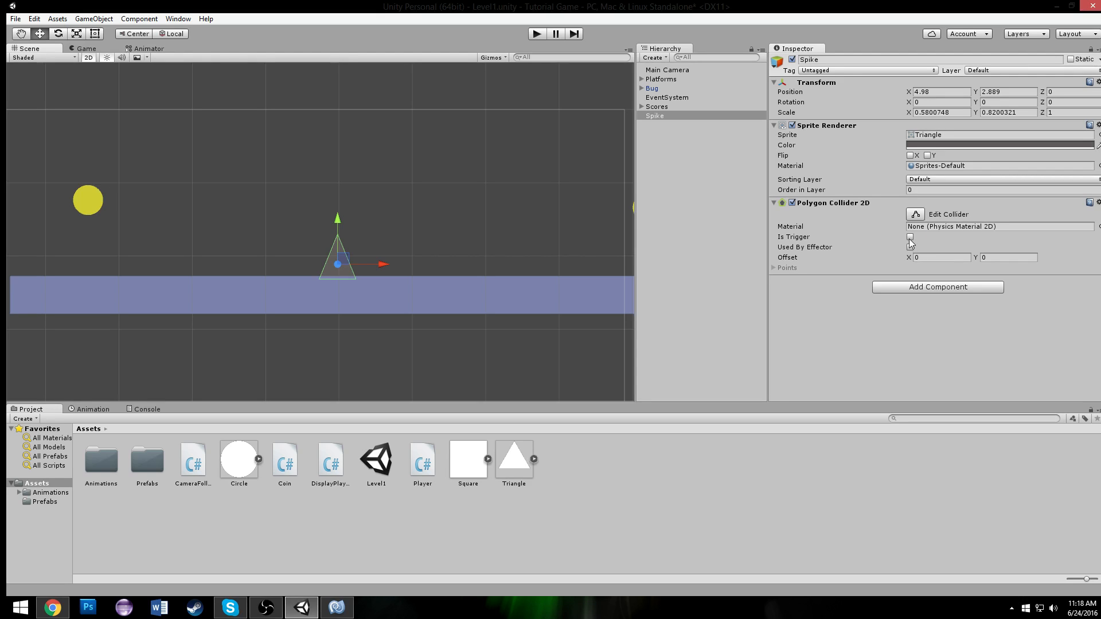
Step: Add a new C# script named Spike to the Spike object and open it in MonoDevelop
left_click(945, 288)
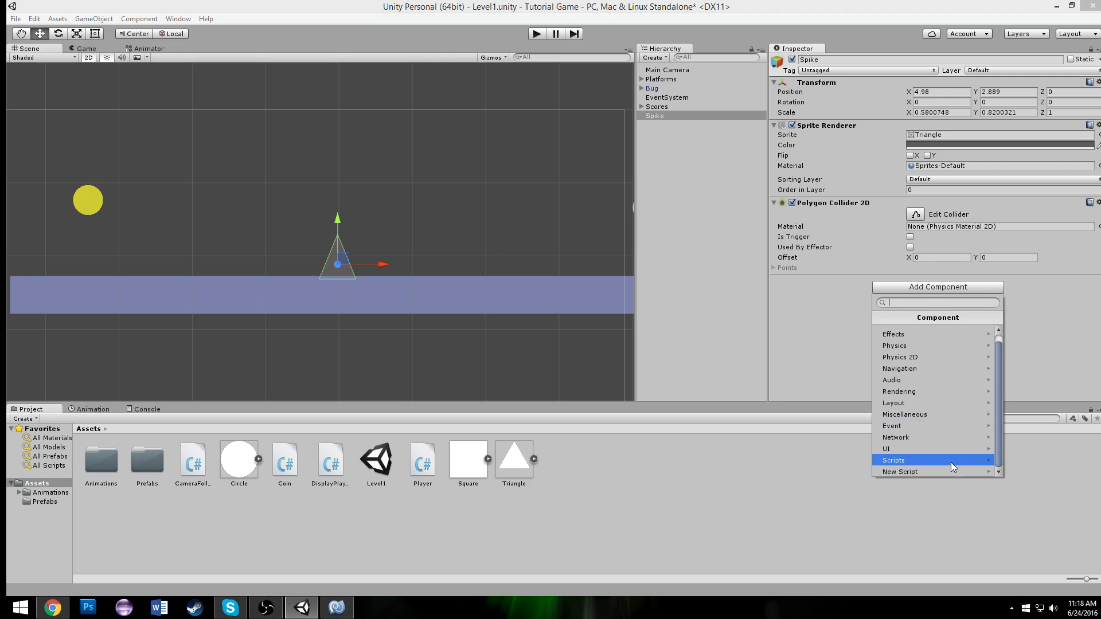
left_click(941, 472)
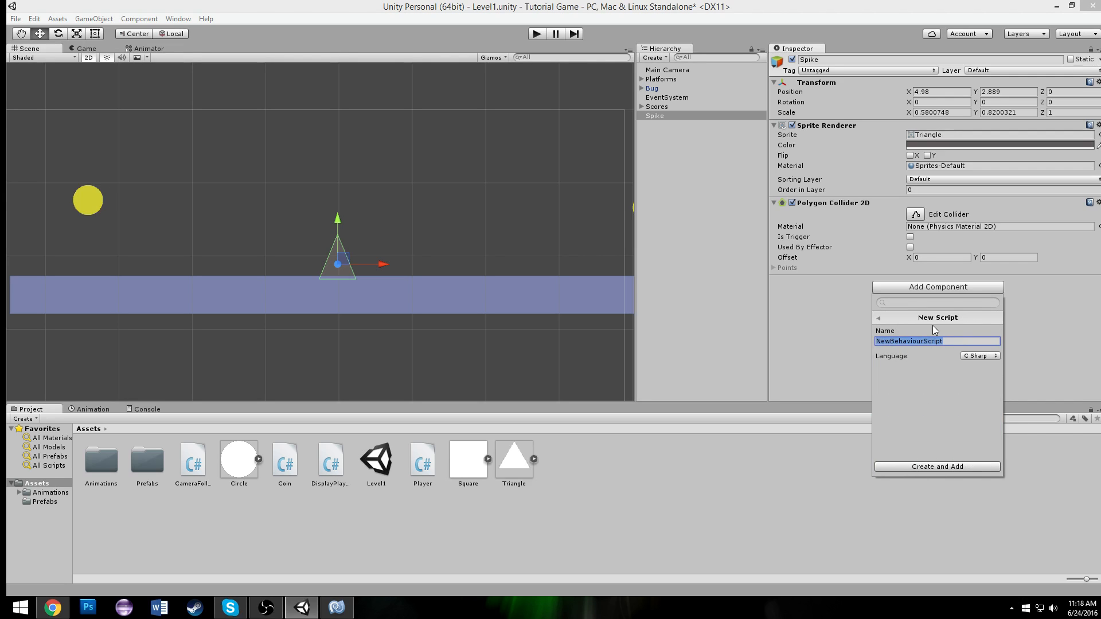
type("Spike")
key("Return")
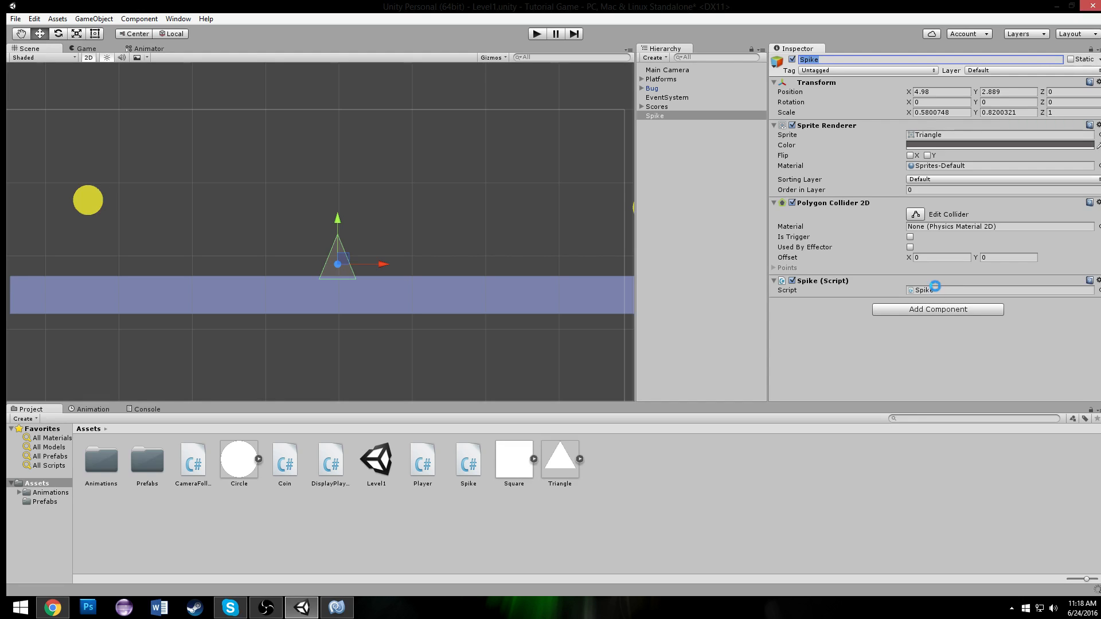
left_click(936, 290)
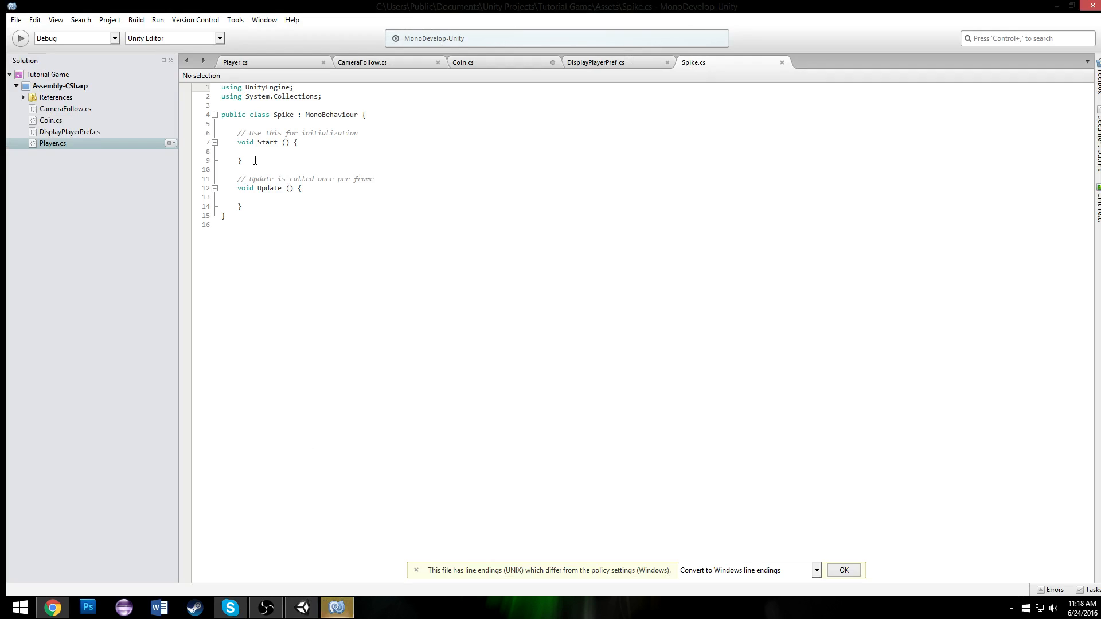
Step: Remove the default comment lines above the Start and Update methods
triple_click(292, 132)
key("BackSpace")
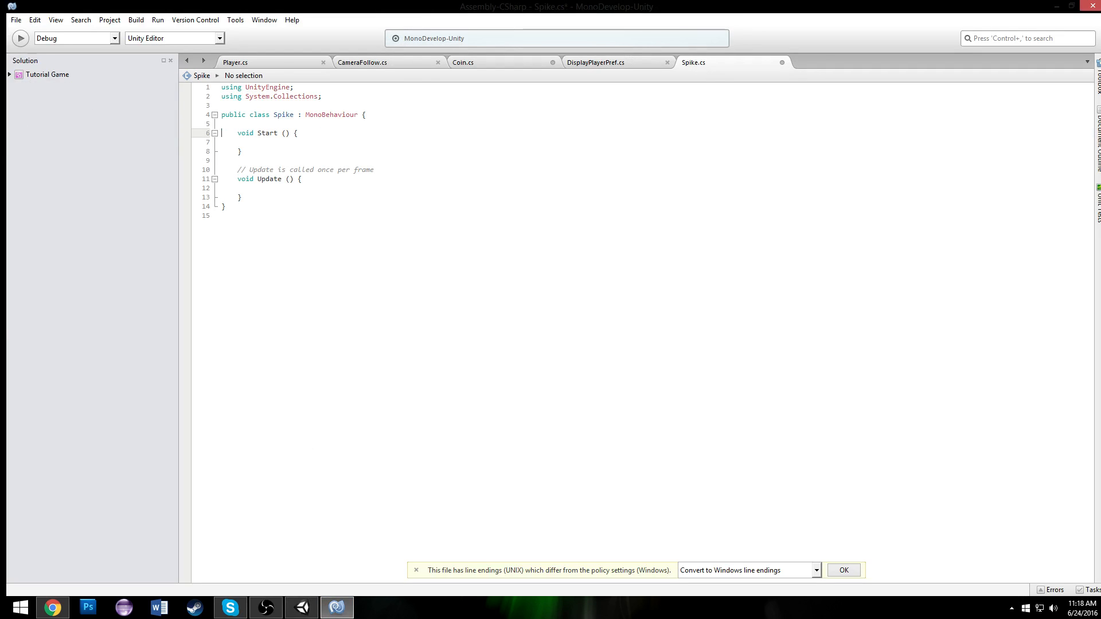
triple_click(409, 170)
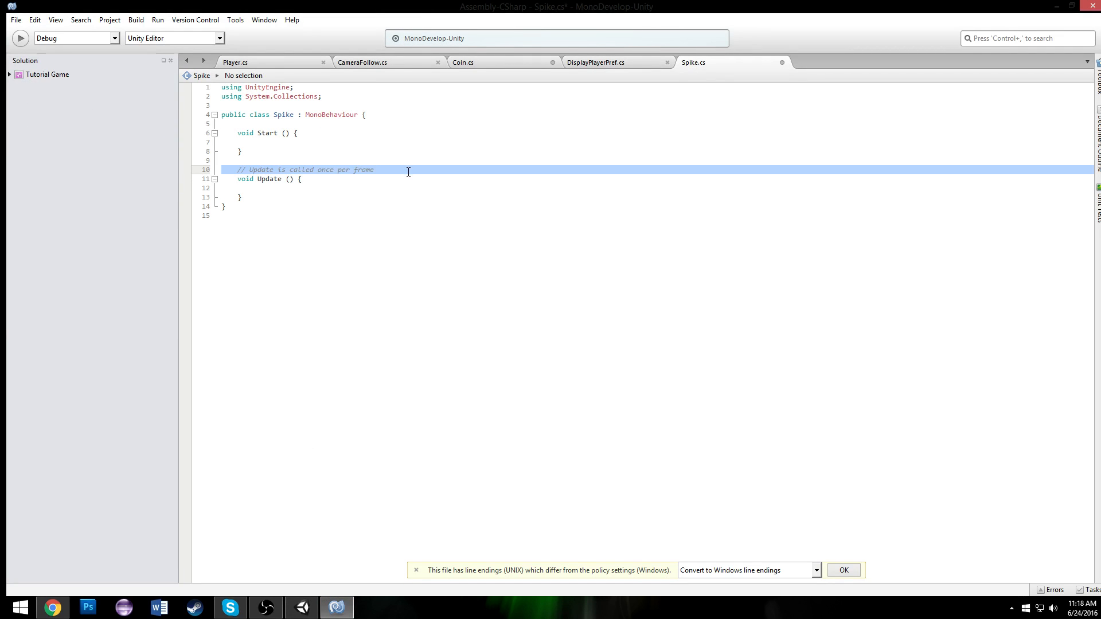
key("BackSpace")
Step: Declare the field "Vector3 pp;" above the Start method and save the script
left_click(255, 122)
key("Return")
key("Up")
key("Return")
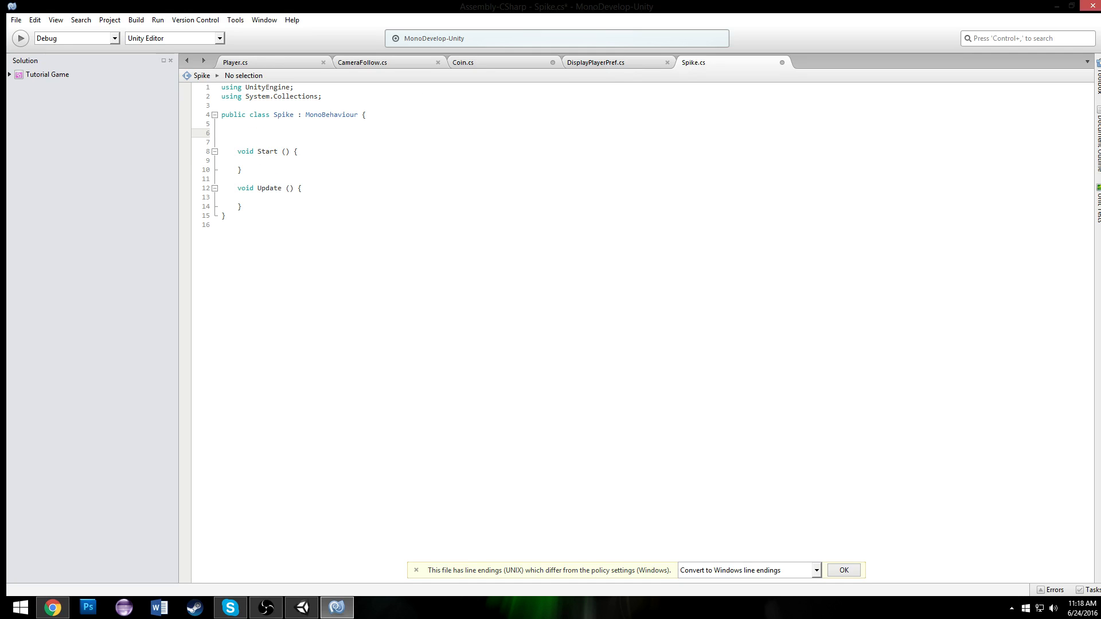
type("Vector3")
key("ctrl+a")
key("ctrl+s")
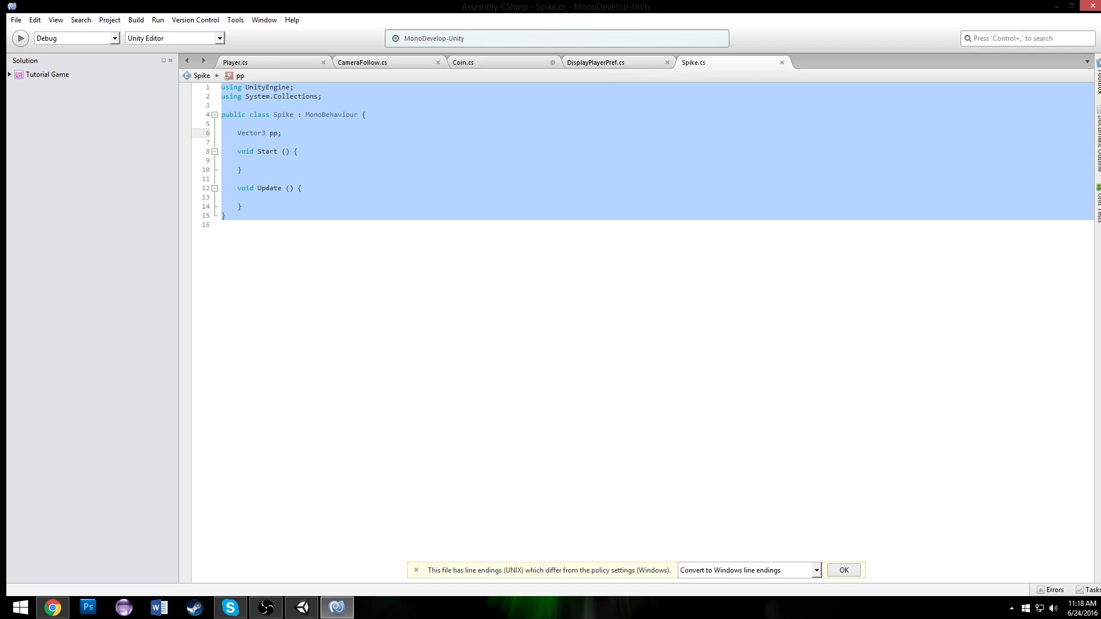
left_click(294, 137)
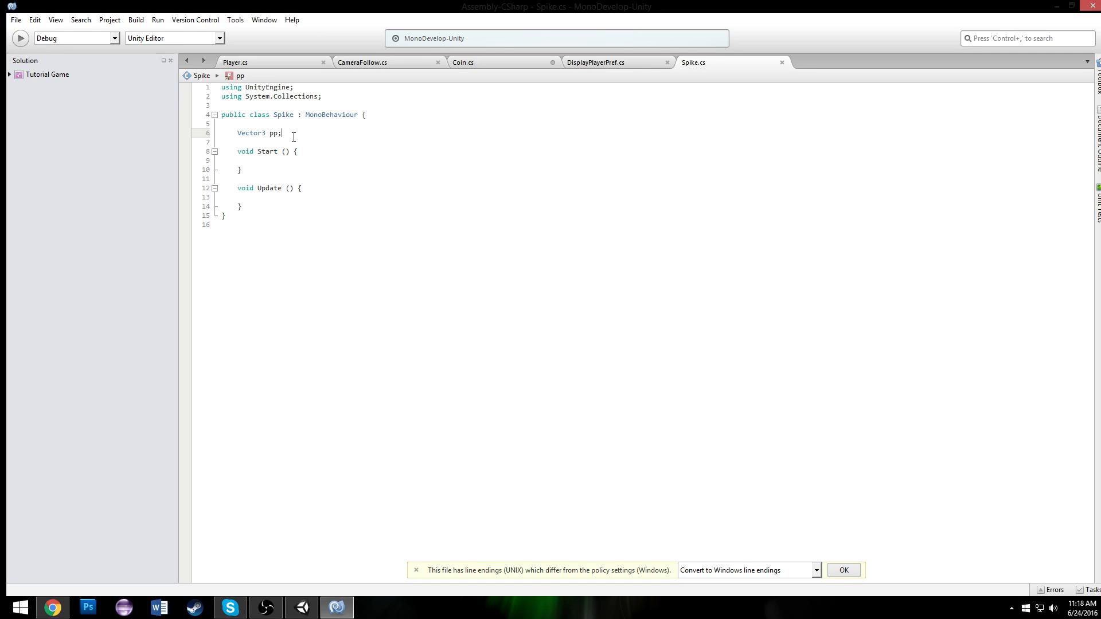
key("Return")
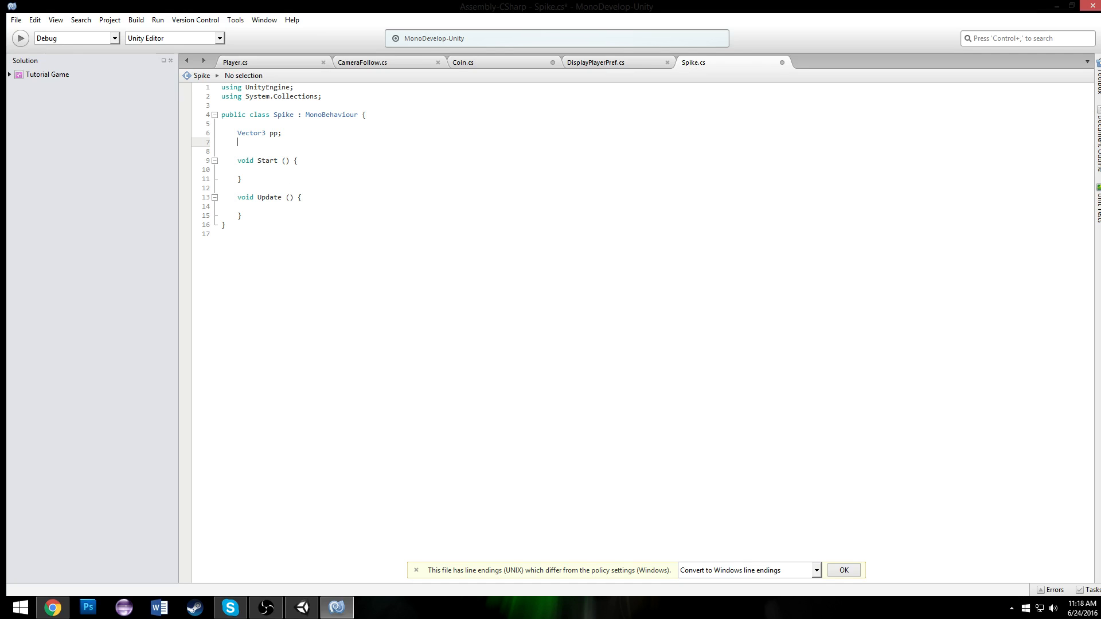
key("BackSpace")
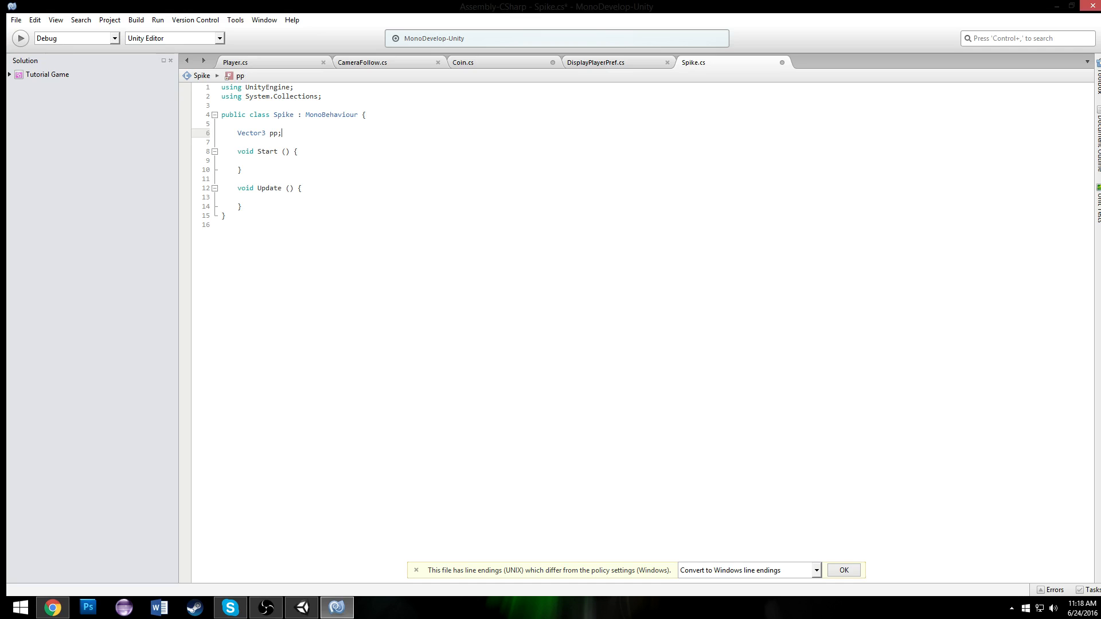
Step: In the Start method, write a call to GameObject.FindGameObjectWithTag("Player")
left_click(333, 161)
type("GameObject.Find")
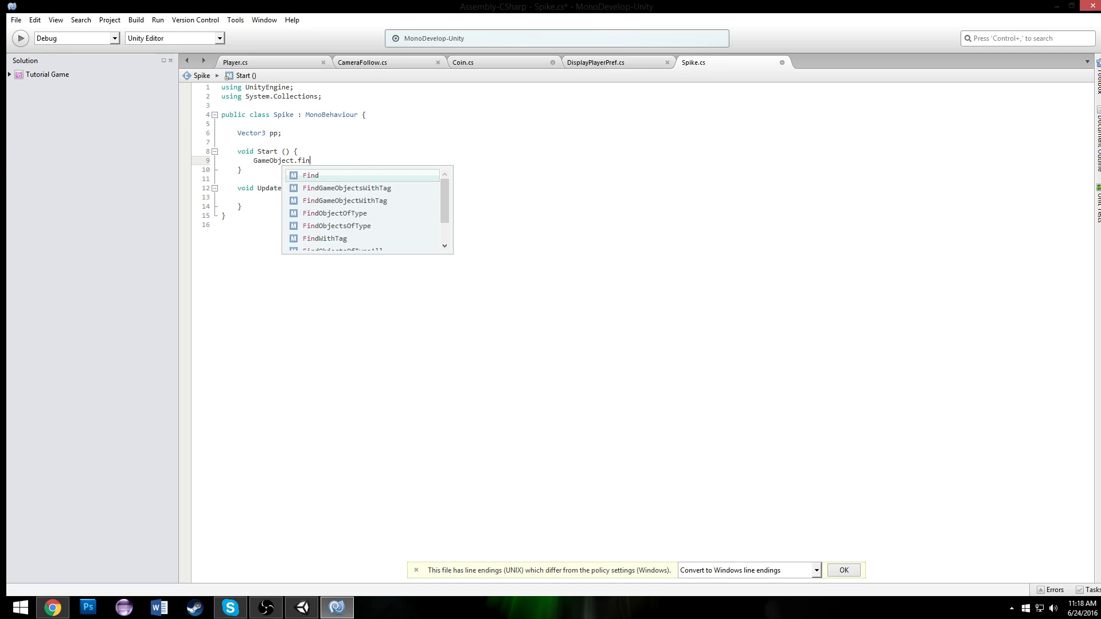
key("BackSpace")
key("BackSpace")
key("BackSpace")
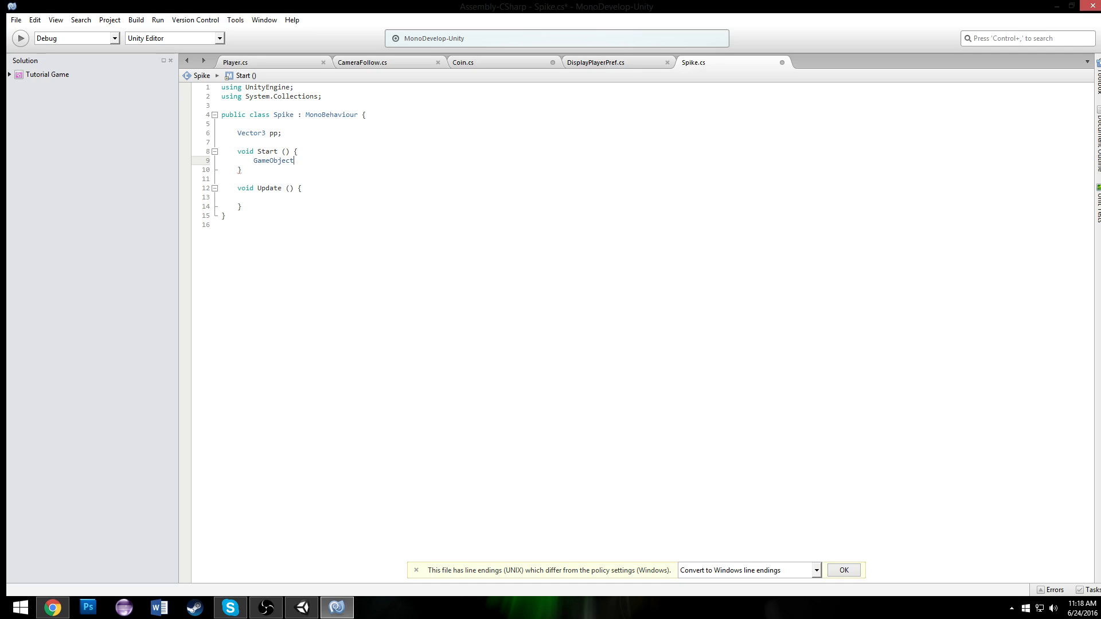
type(".Fin")
key("Down")
key("Return")
type("(\"Player\")")
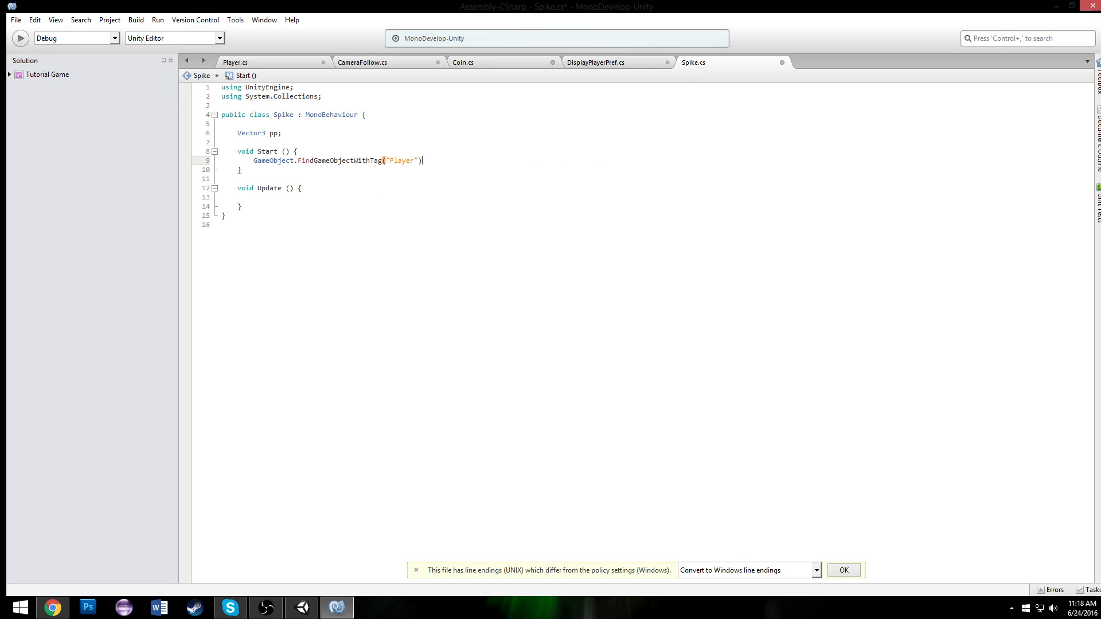
Step: Complete the Start line as pp=GameObject.FindGameObjectWithTag("Player").transform.position; and save the script
type(".")
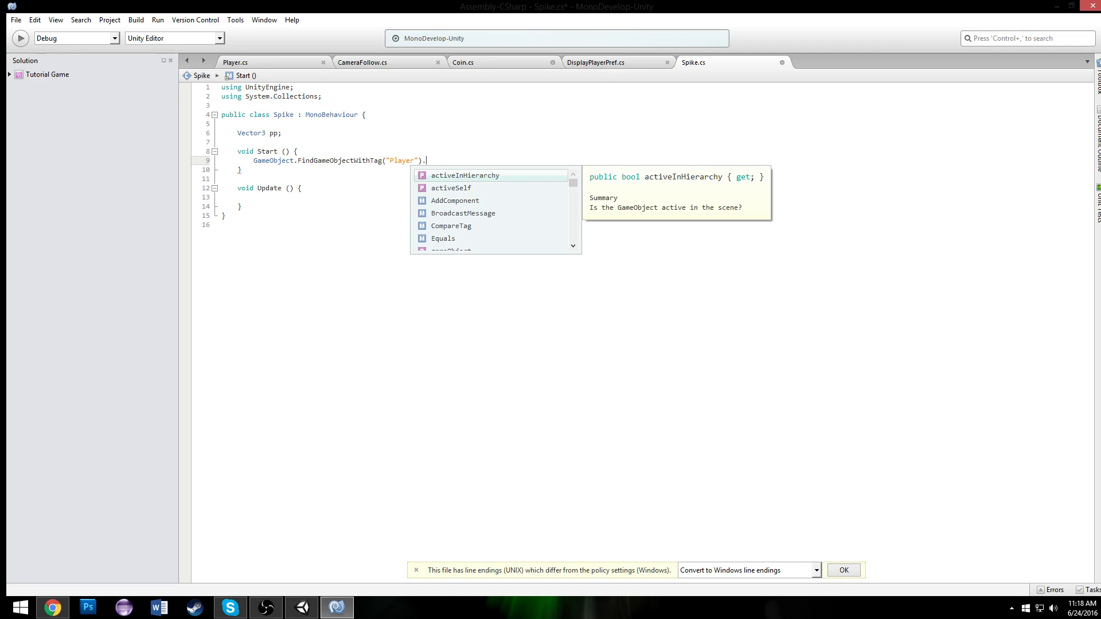
type("transform.po")
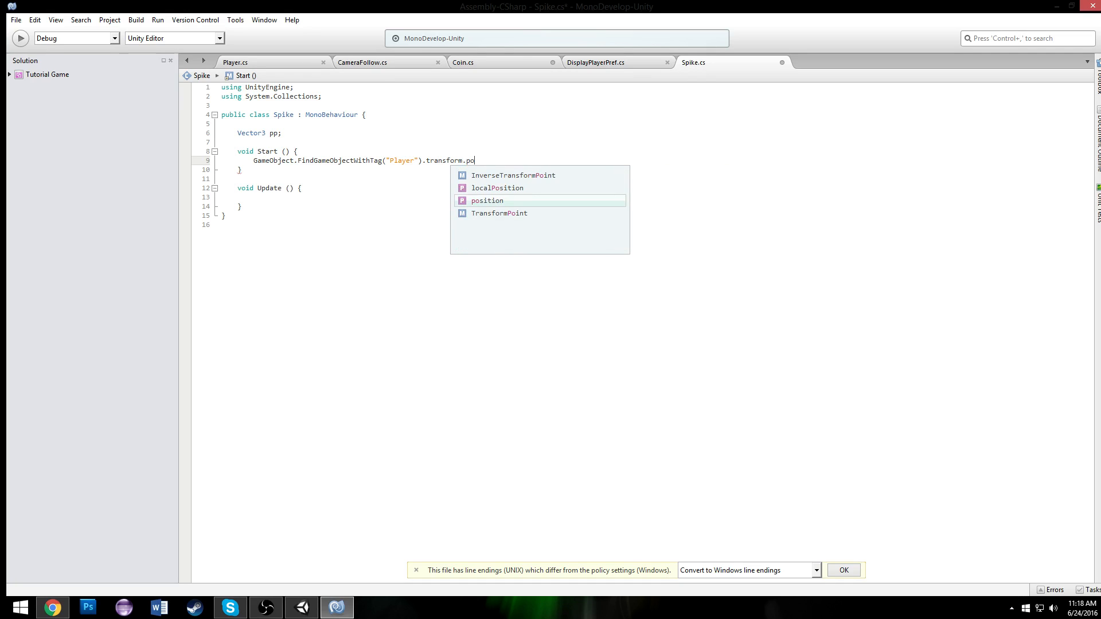
key("Return")
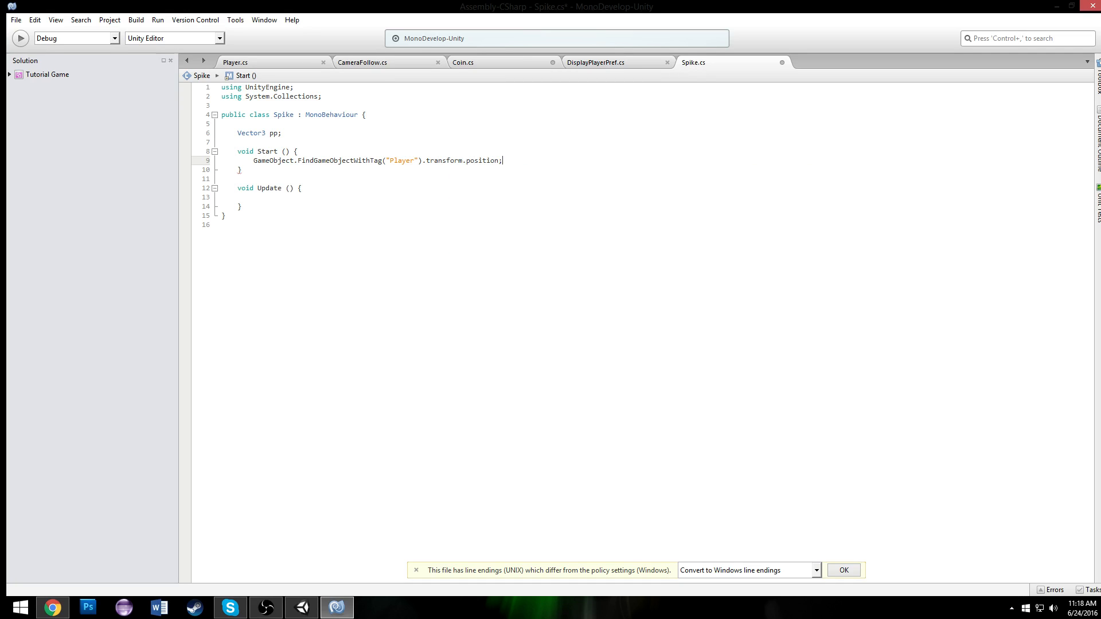
left_click(253, 160)
type("pp=")
key("ctrl+s")
left_click_drag(324, 162, 324, 167)
left_click(325, 162)
left_click(336, 151)
Step: Replace the Update method with an empty method void OnCollisionEnter2D(Collision2D col), including its opening and closing braces
left_click(318, 207)
mouse_move(265, 214)
left_mouse_down()
mouse_move(256, 188)
mouse_move(267, 208)
left_mouse_up()
left_click(258, 188)
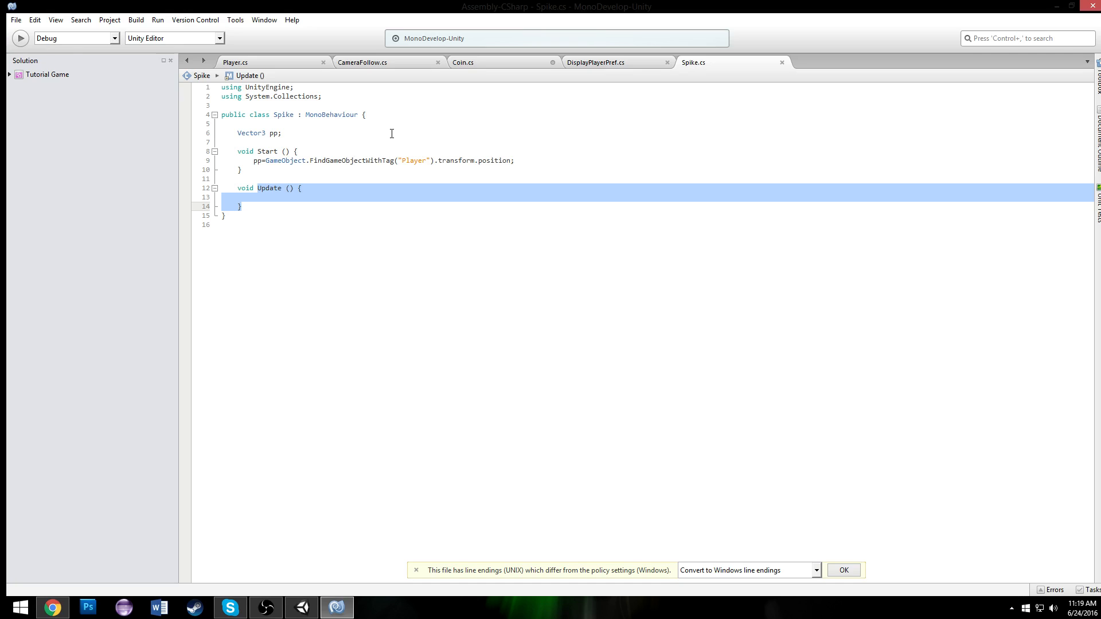
key("BackSpace")
type("void")
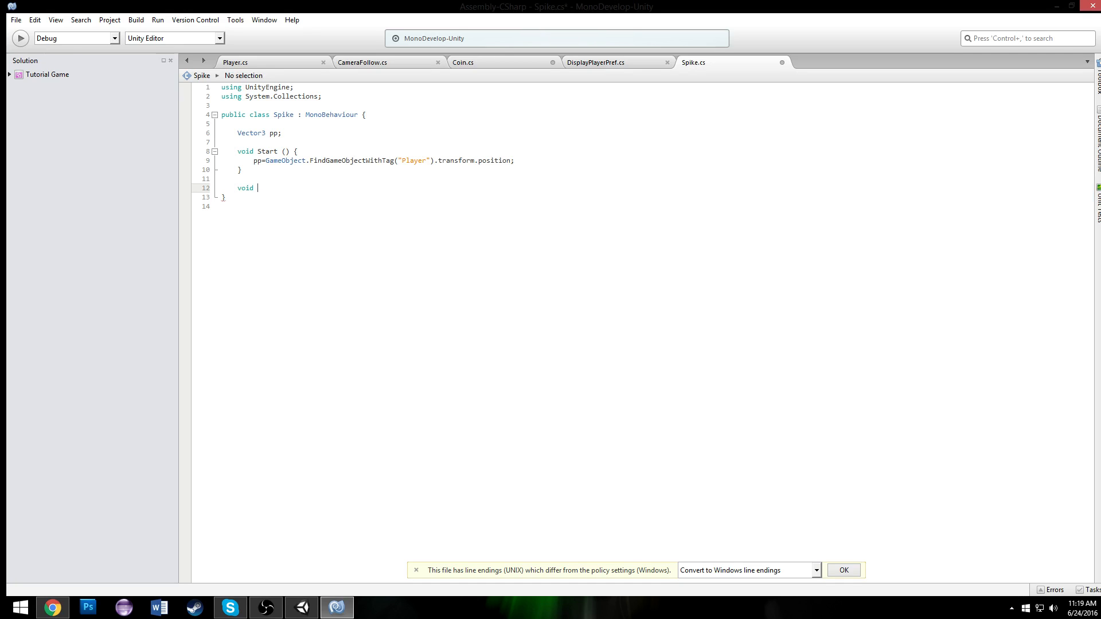
type("OnCollisionoEnter2D(Collision2D ")
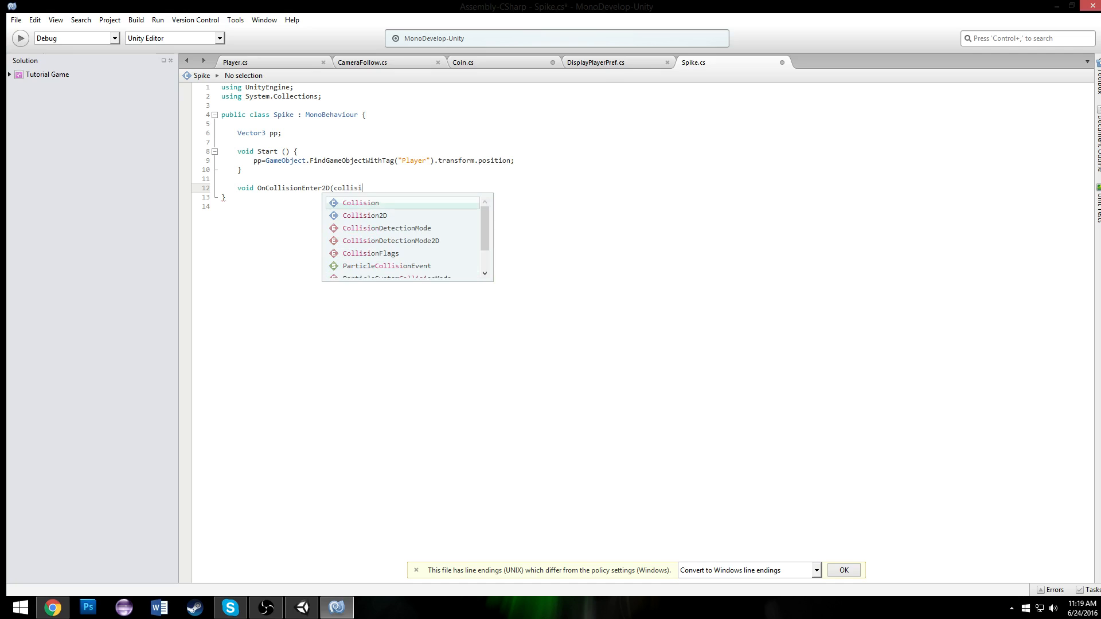
type("col){")
key("Return")
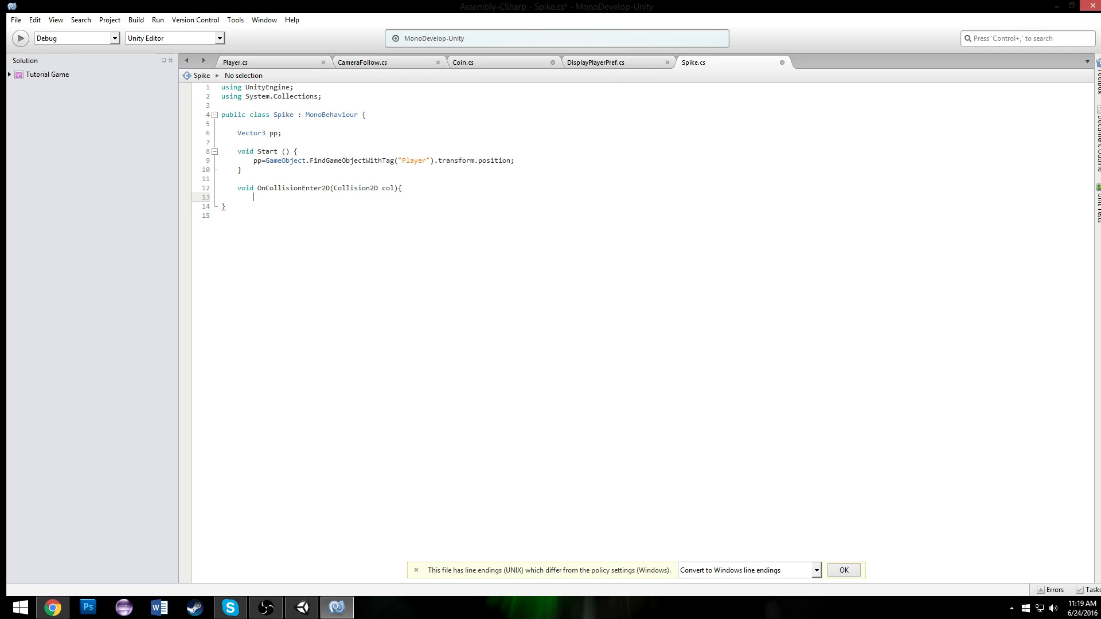
type("}")
key("Left")
key("Return")
key("Up")
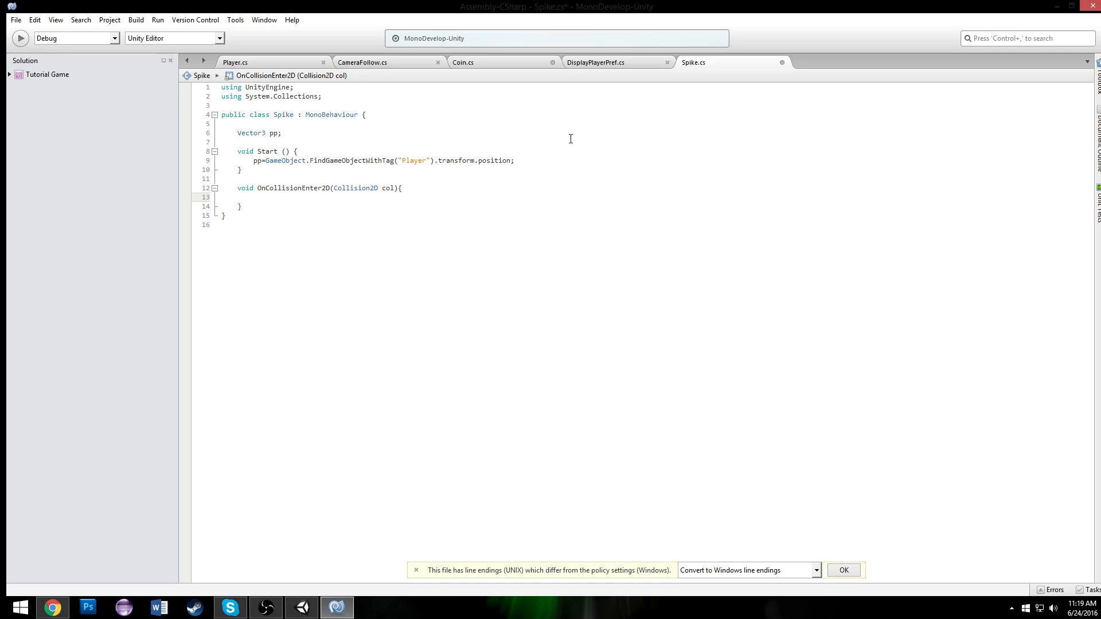
Step: Inside OnCollisionEnter2D, add the condition if(col.gameObject.tag=="Player") and start a new line below it
type("if(coli")
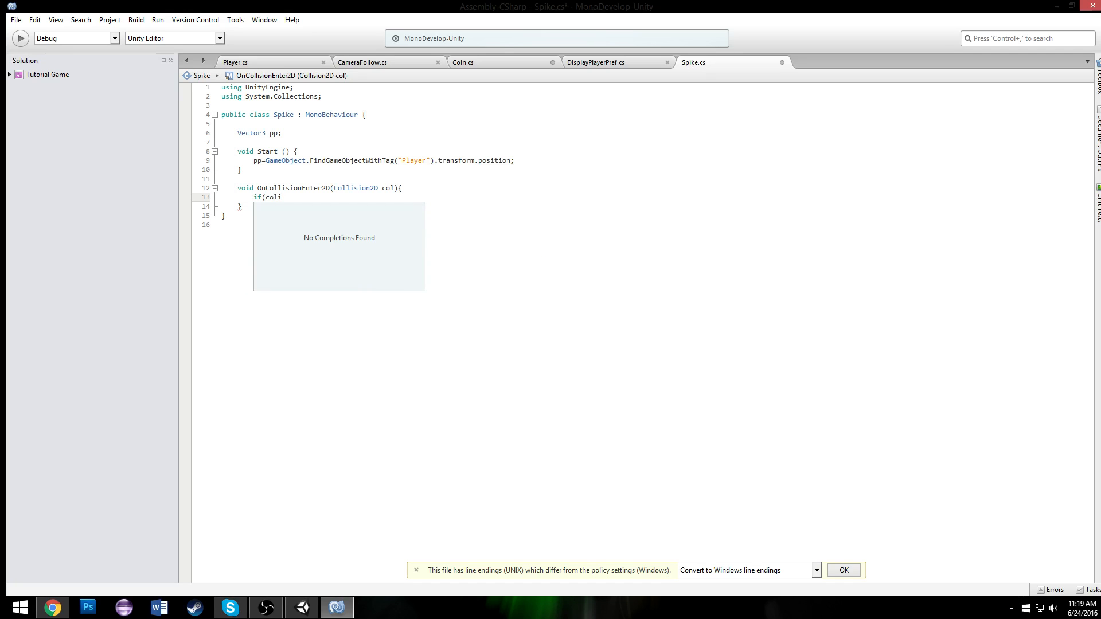
key("BackSpace")
type("lisi")
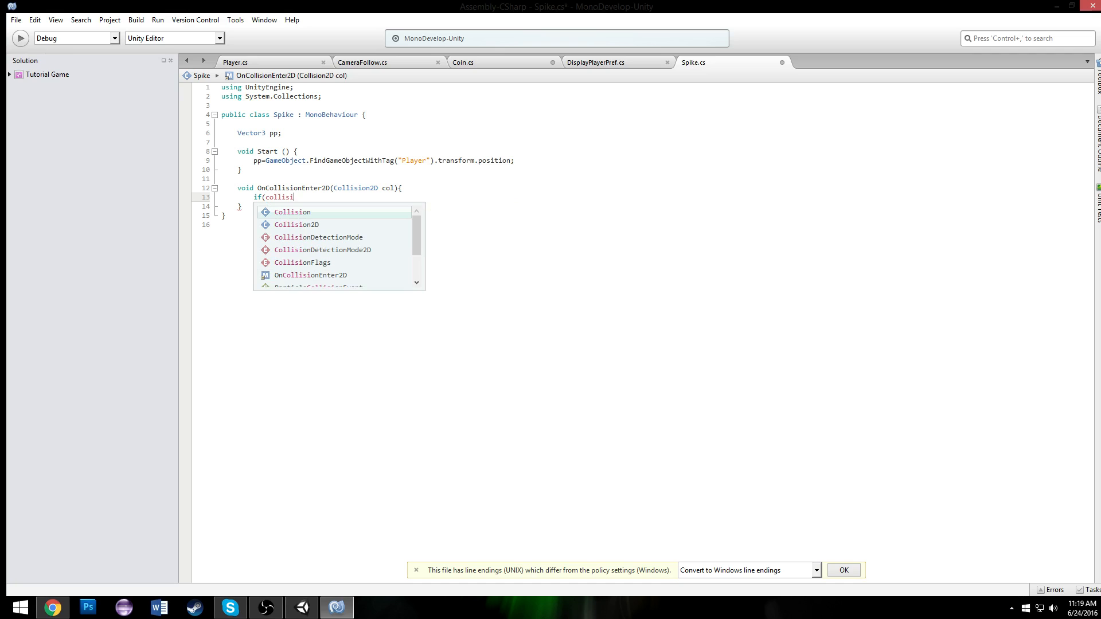
key("Down")
key("Return")
type(".co")
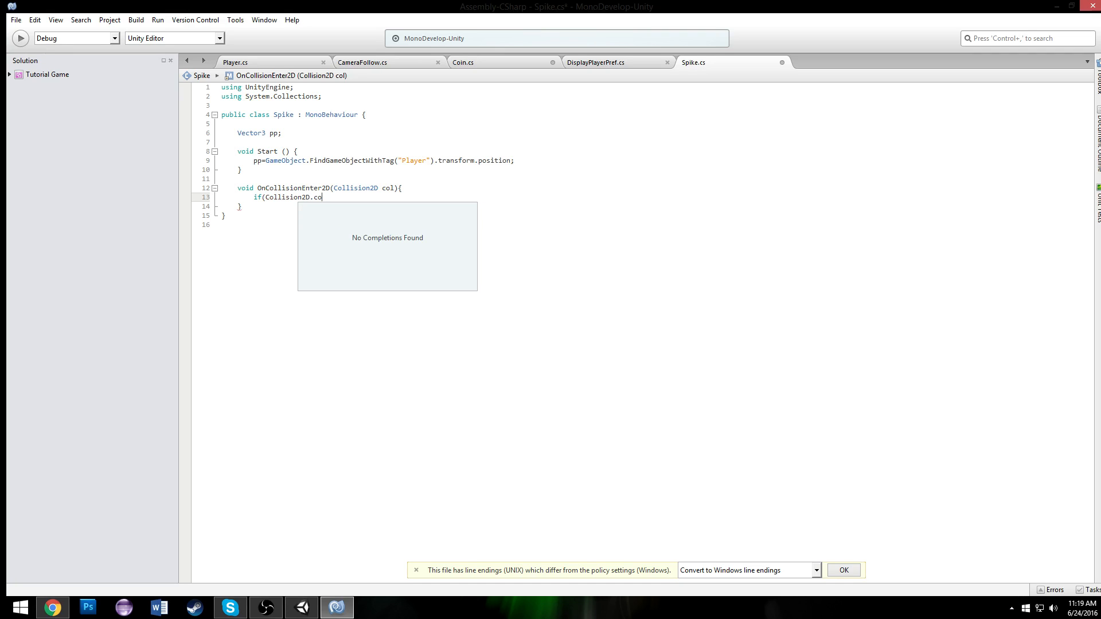
key("BackSpace")
key("BackSpace")
key("BackSpace")
key("BackSpace")
key("BackSpace")
key("BackSpace")
key("BackSpace")
key("BackSpace")
key("BackSpace")
key("BackSpace")
key("BackSpace")
key("BackSpace")
key("BackSpace")
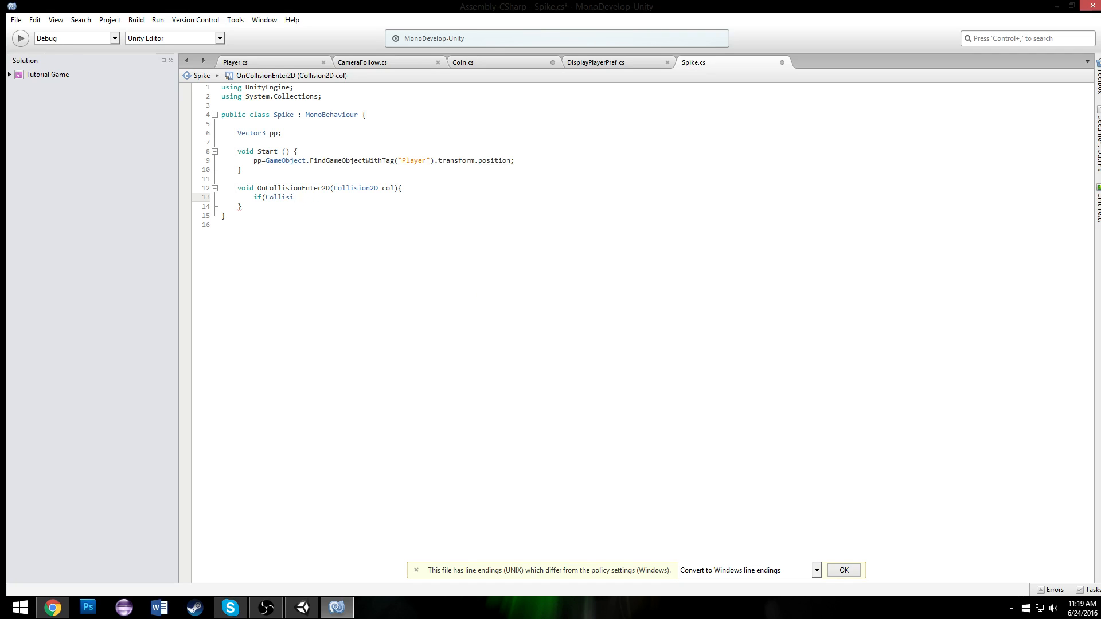
type("col.gameObject.tag==\"Player\")")
key("Return")
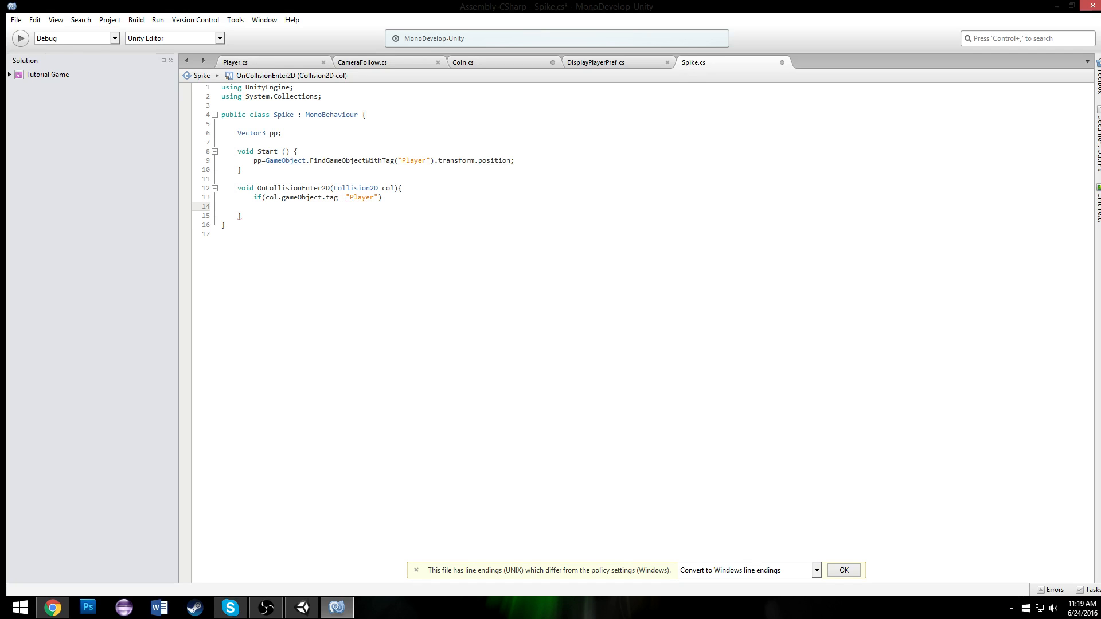
Step: Under the if condition, add the statement col.gameObject.gameObject.transform.position=pp; and save the script
type("col.g")
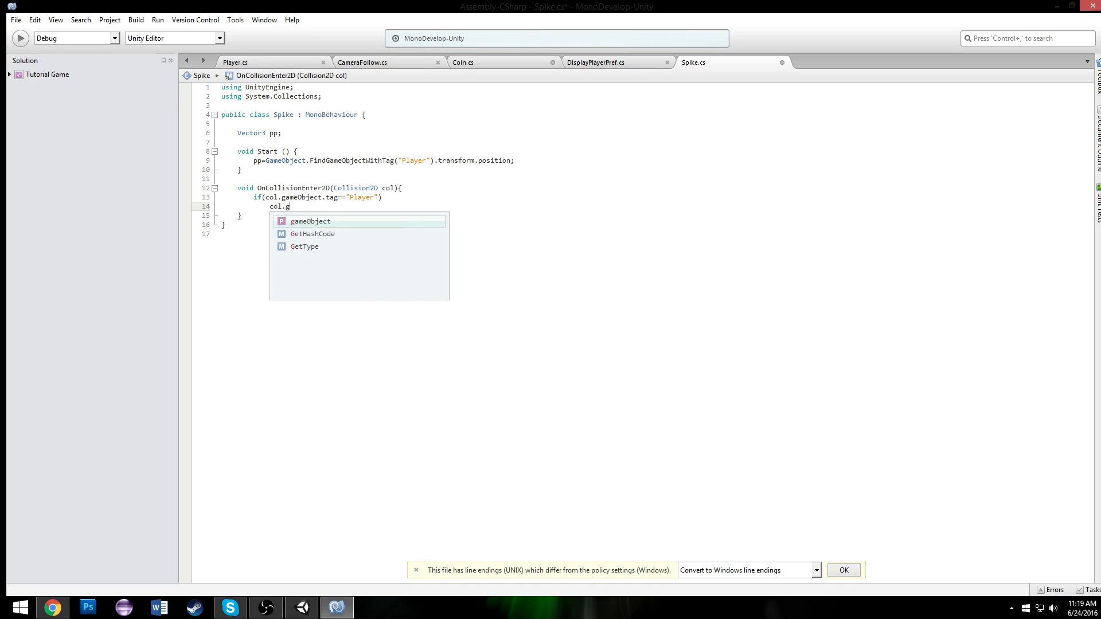
type("ameObject.tag")
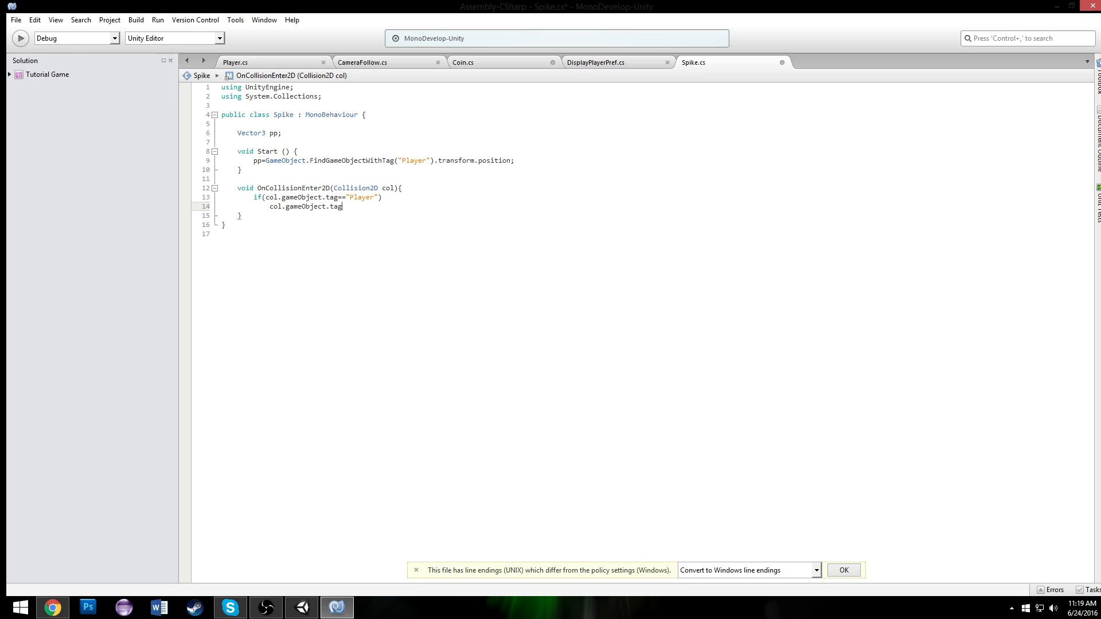
type(".p")
key("BackSpace")
key("BackSpace")
key("BackSpace")
key("BackSpace")
key("BackSpace")
key("BackSpace")
type(".po")
key("BackSpace")
key("BackSpace")
key("Return")
type(".po")
key("BackSpace")
key("BackSpace")
key("BackSpace")
type(".transform.po")
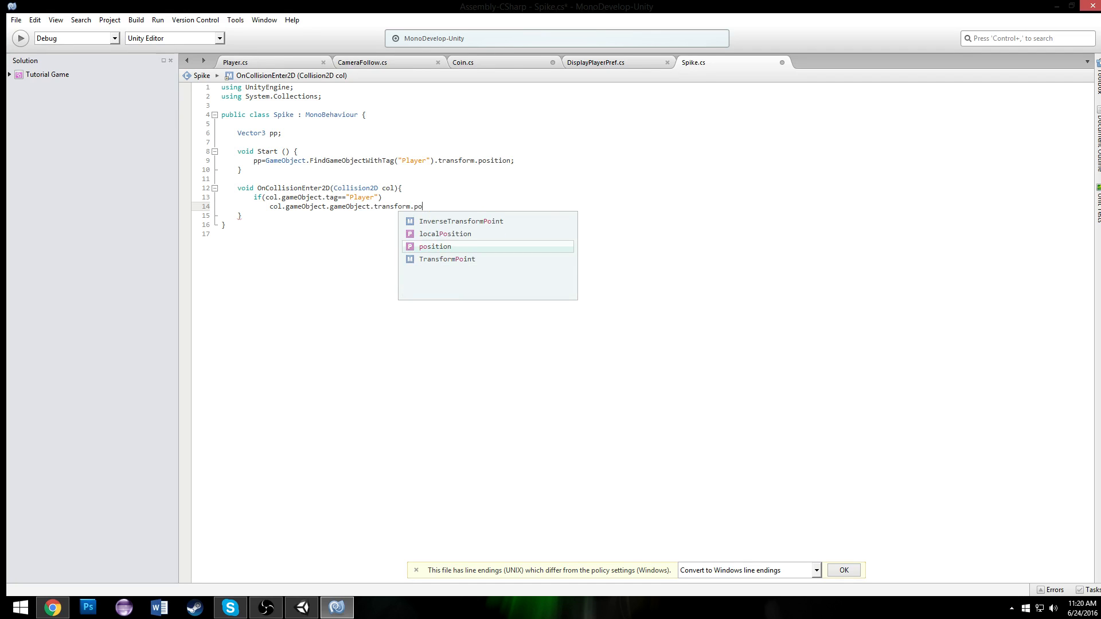
key("Return")
type("=pp;")
key("ctrl+s")
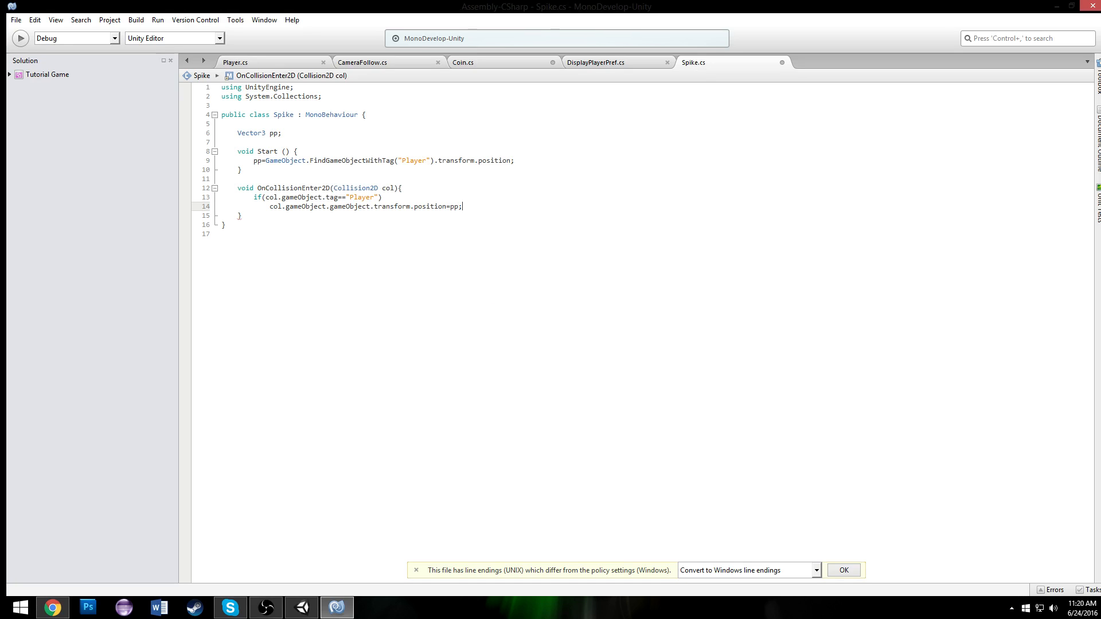
left_click(401, 162)
Step: Switch to Unity and play-test the level by moving the character into the spike, and stop the game
left_click(301, 607)
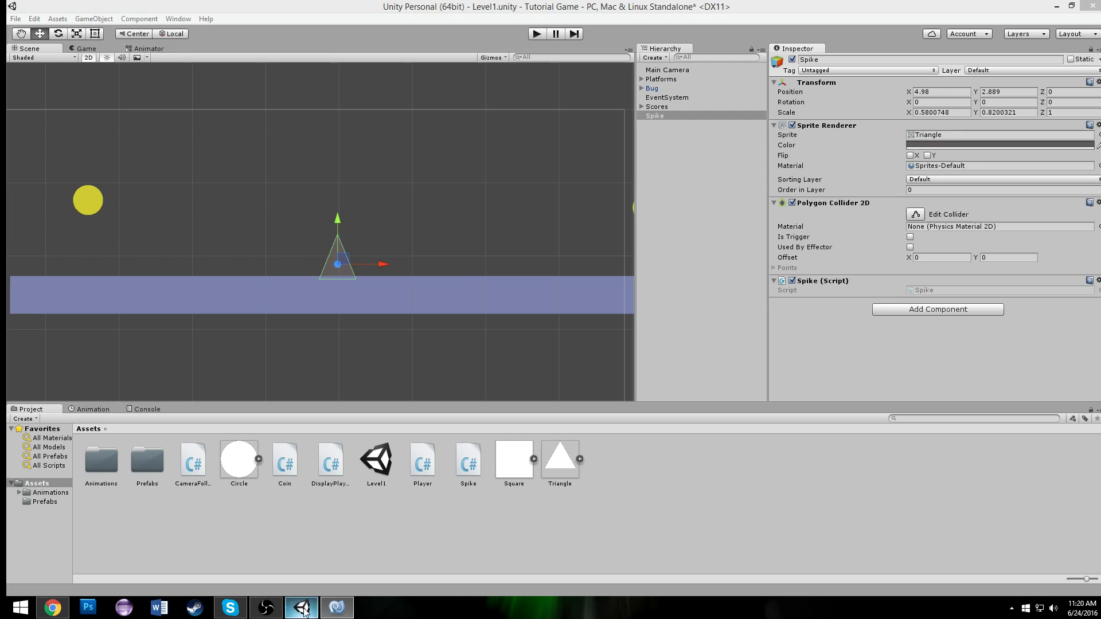
left_click(538, 35)
key("ctrl+p")
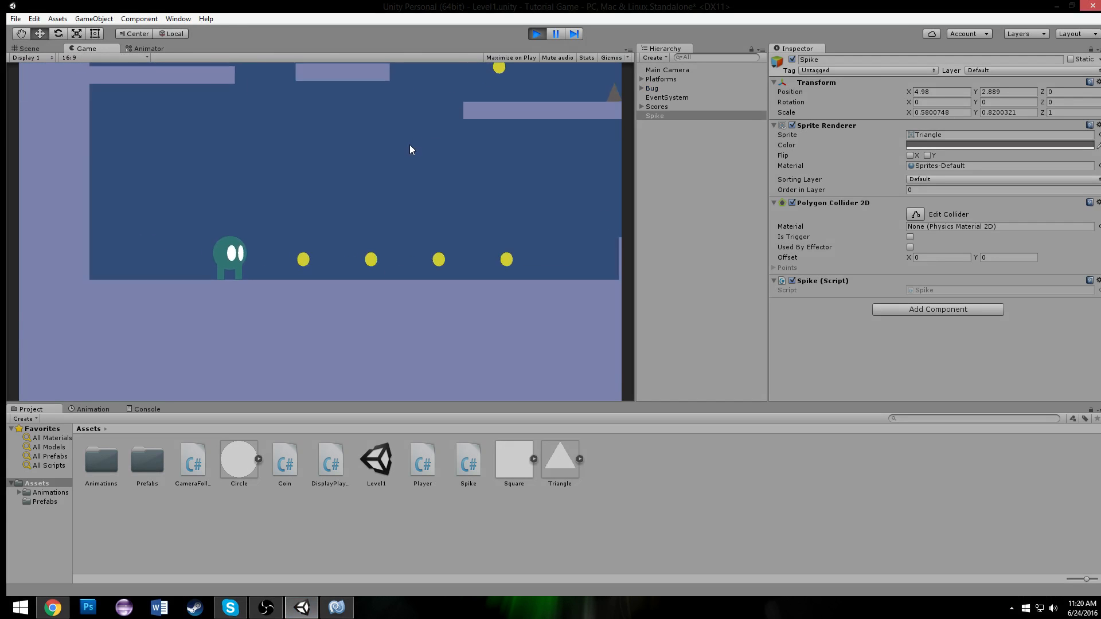
key("Right")
key("space")
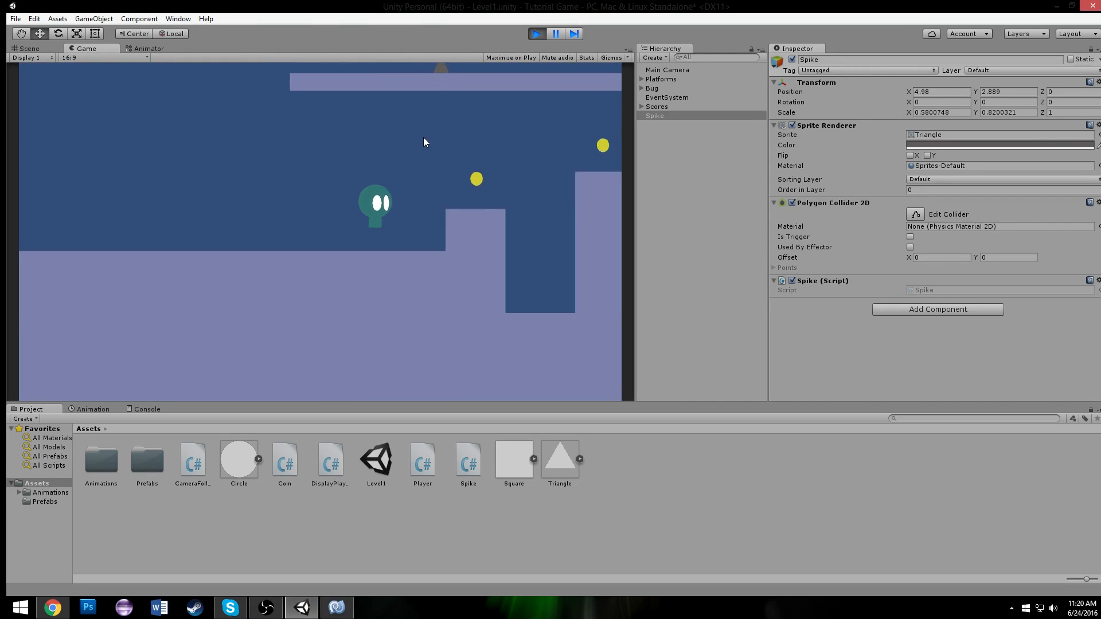
key("space")
key("space")
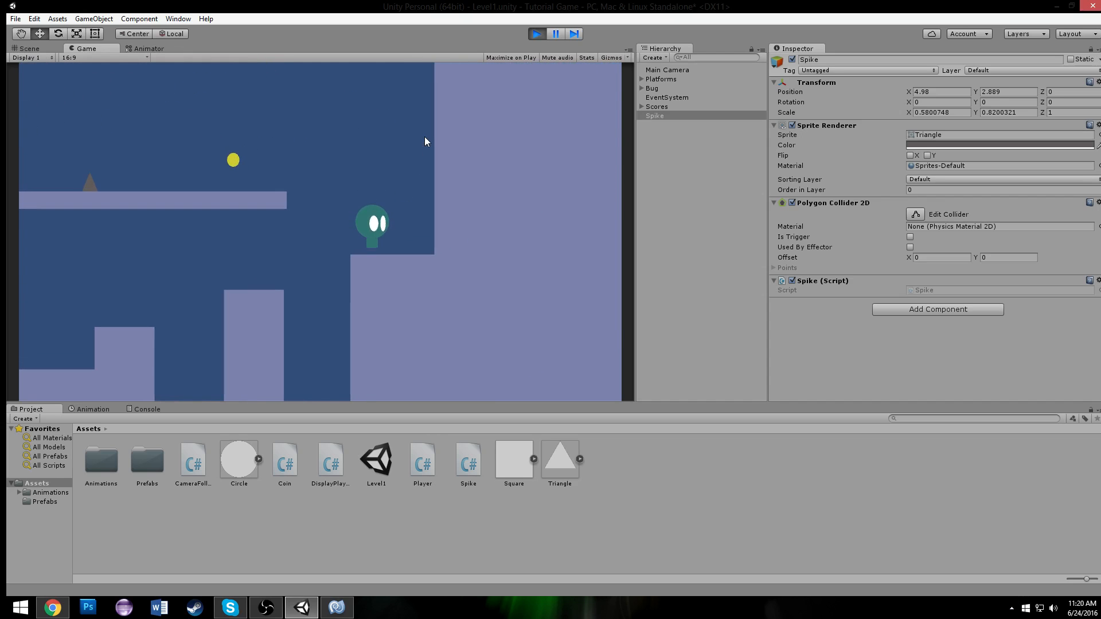
key("space")
key("Left")
key("space")
key("Right")
key("Right")
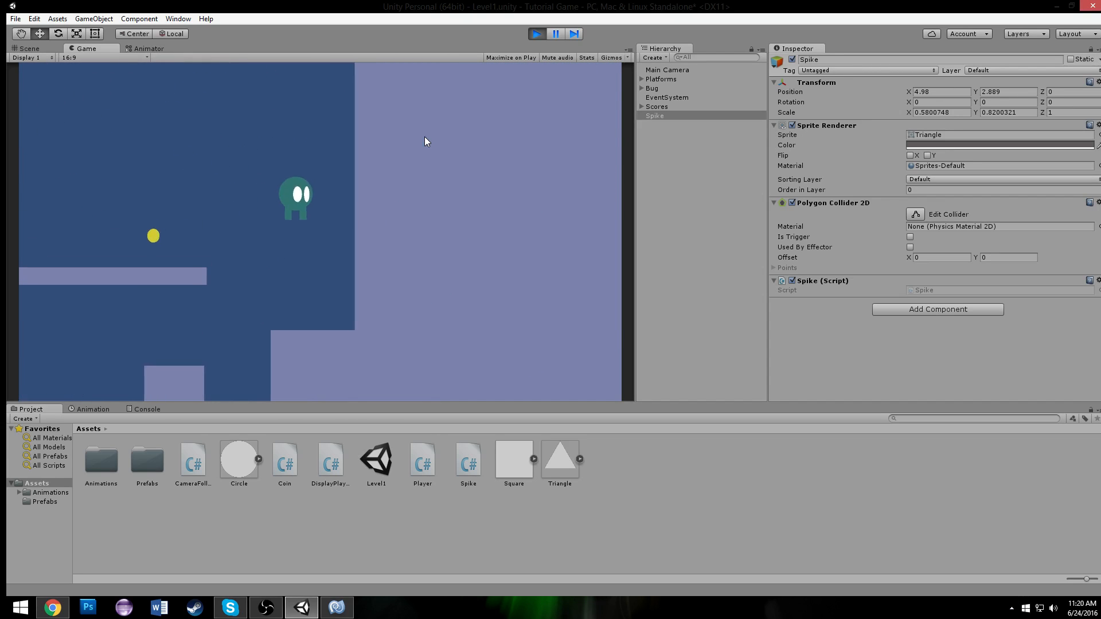
key("Left")
key("Right")
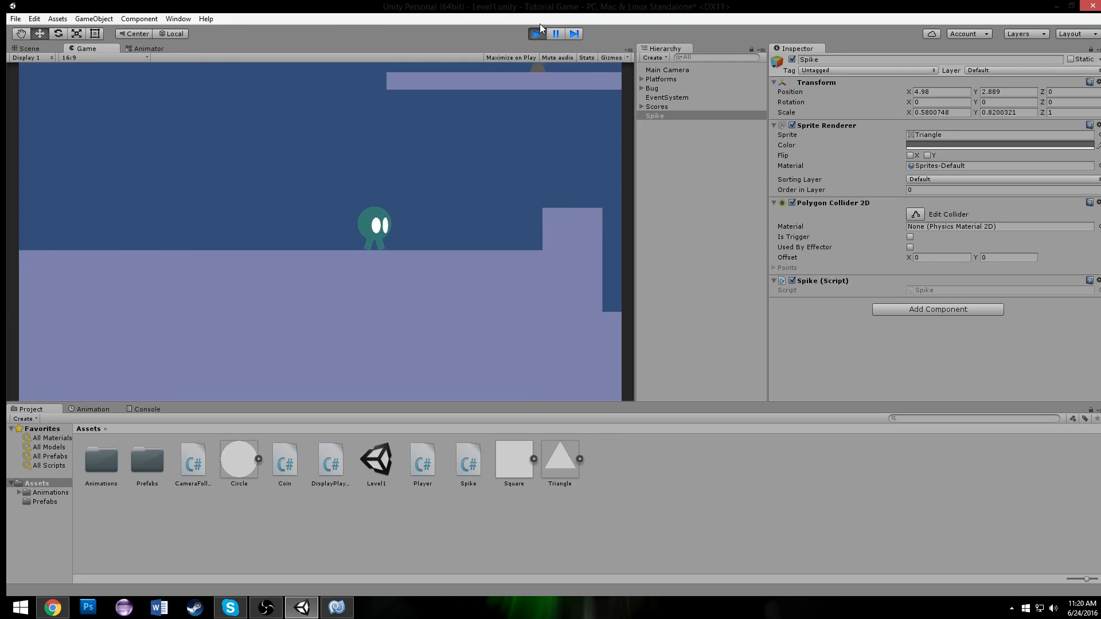
key("space")
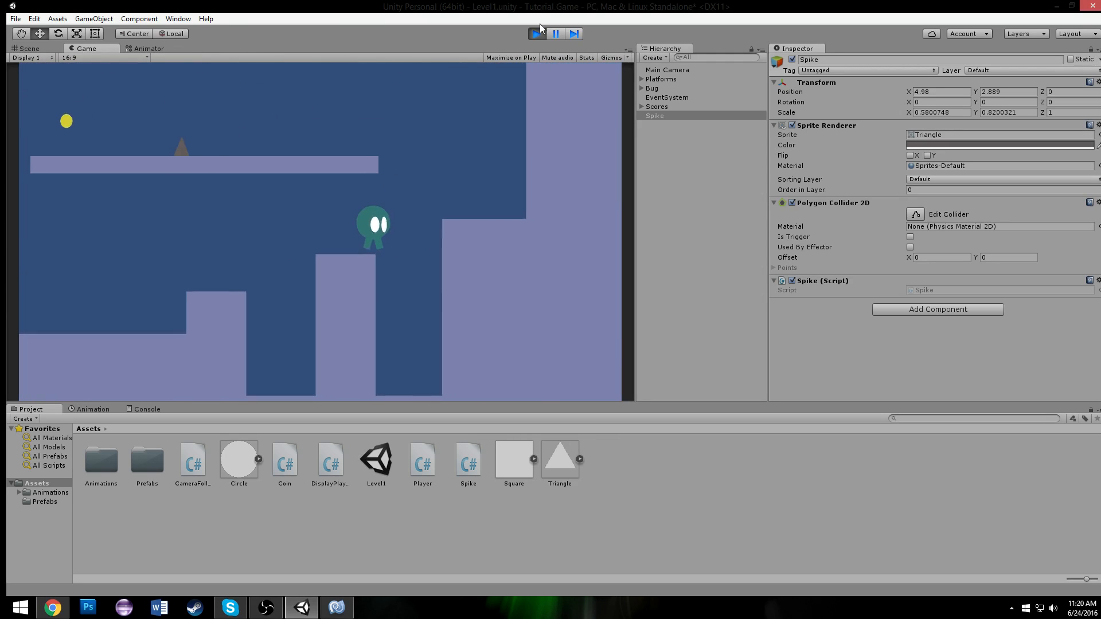
key("space")
key("space")
key("Left")
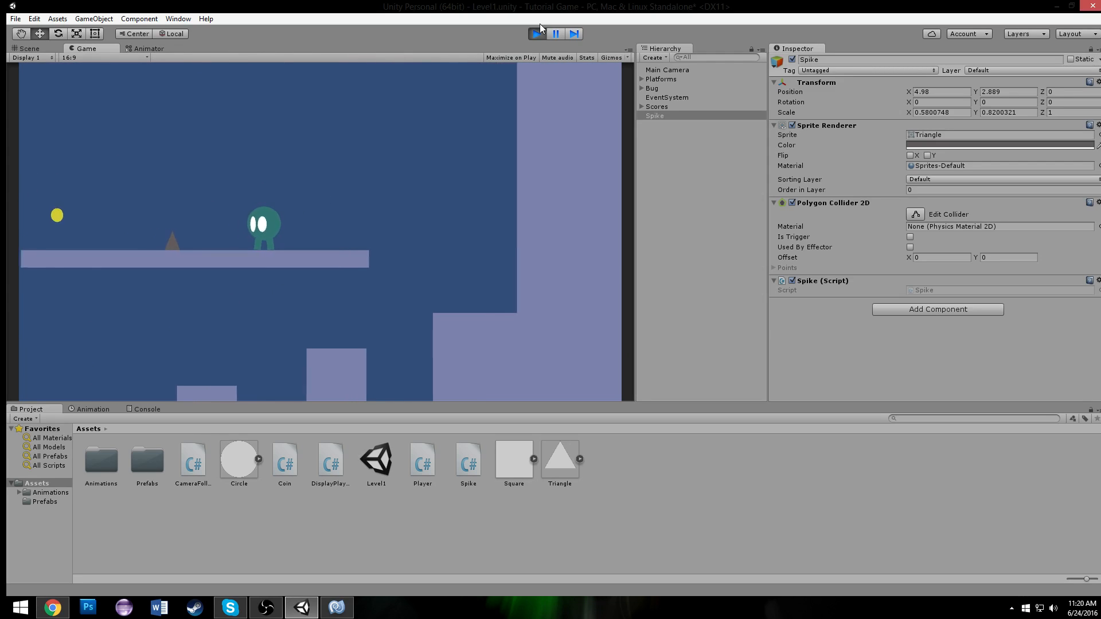
key("space")
left_click(537, 33)
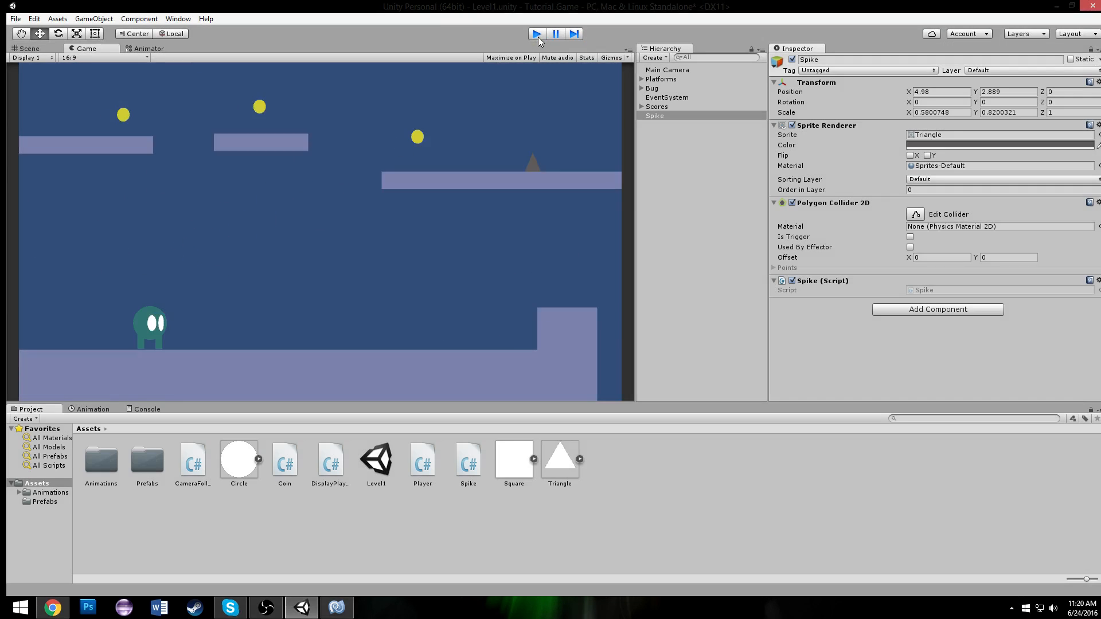
Step: Set the Spike's X and Y scale to 1, reposition it on the platform at about X 5.027, Y 2.975, and deselect it
left_click(101, 35)
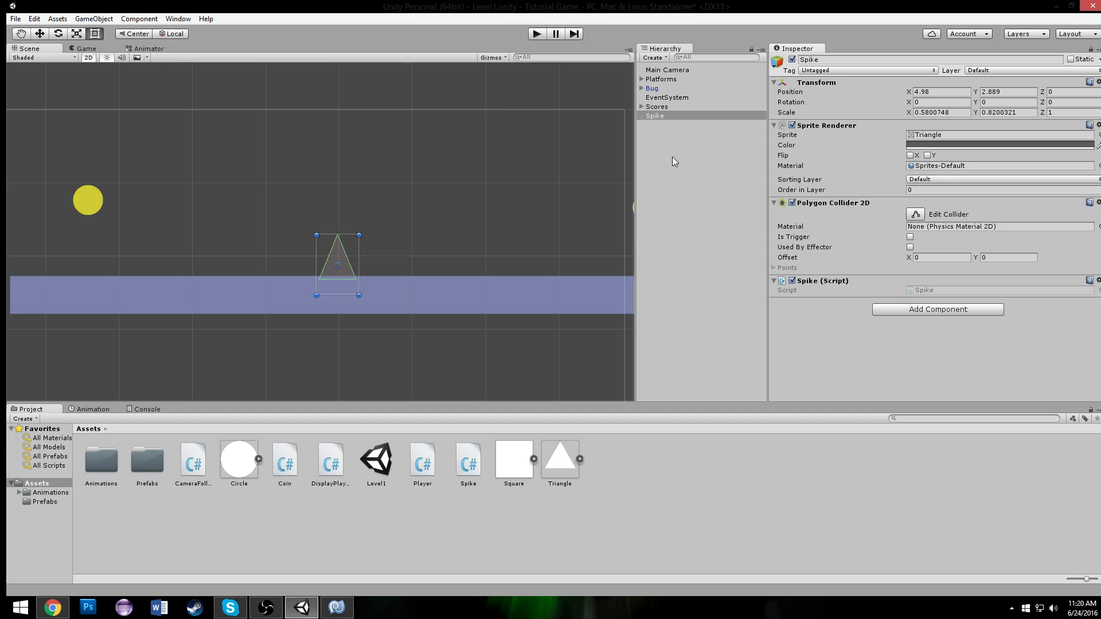
left_click(982, 114)
type("1")
left_click_drag(324, 251, 328, 248)
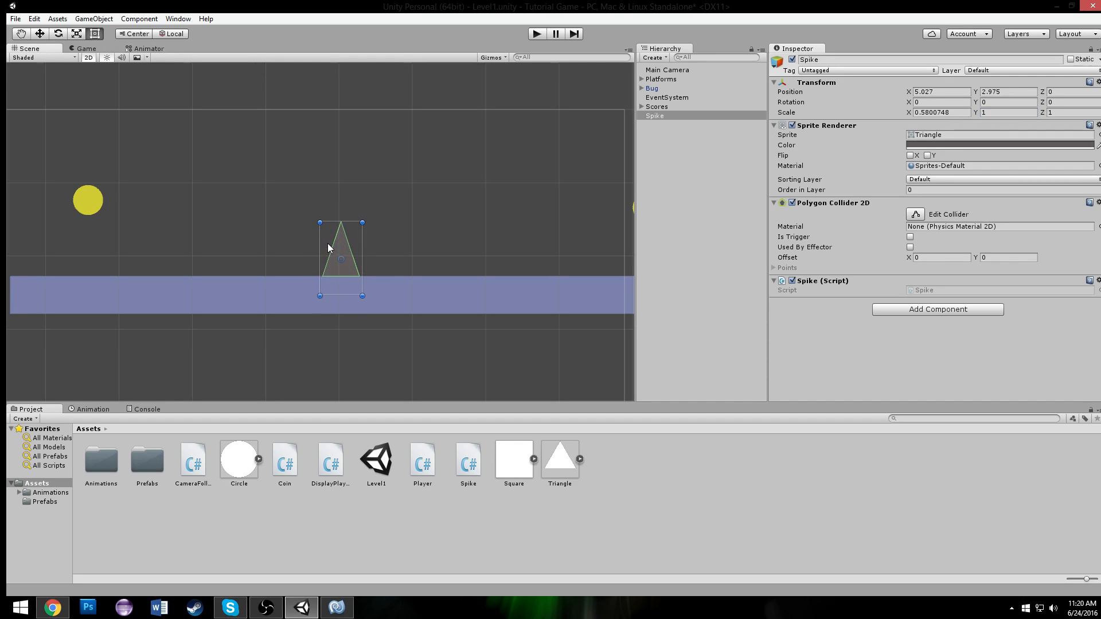
left_click(953, 113)
type("1")
left_click(345, 232)
left_click(352, 205)
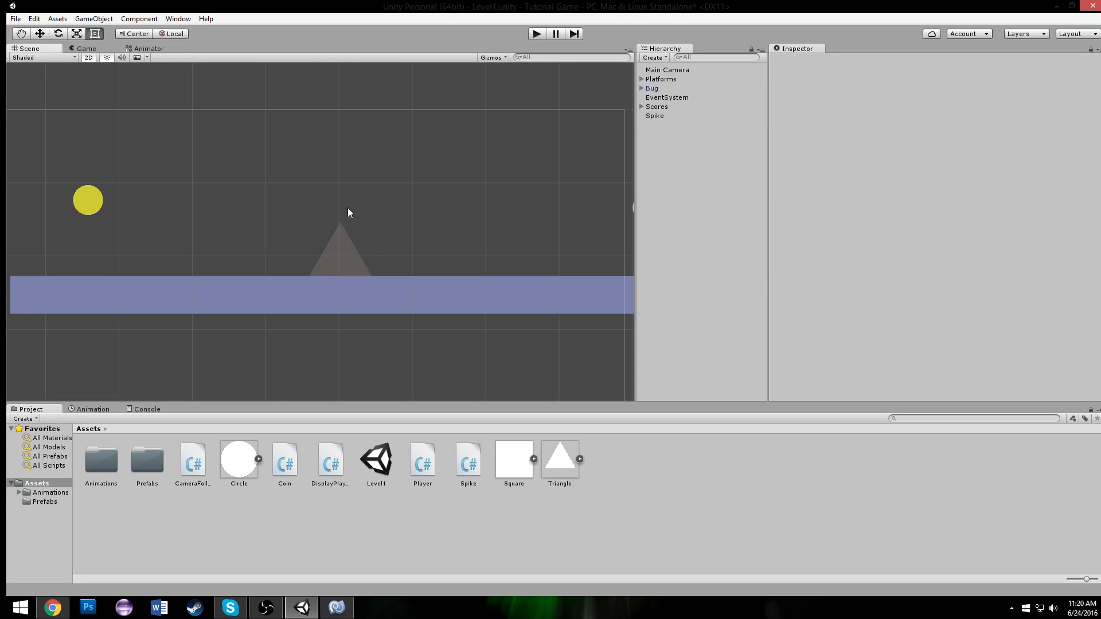
Step: Run the level again and move the character onto the upper platform into the resized spike
scroll(352, 210, "down", 3)
left_click(542, 35)
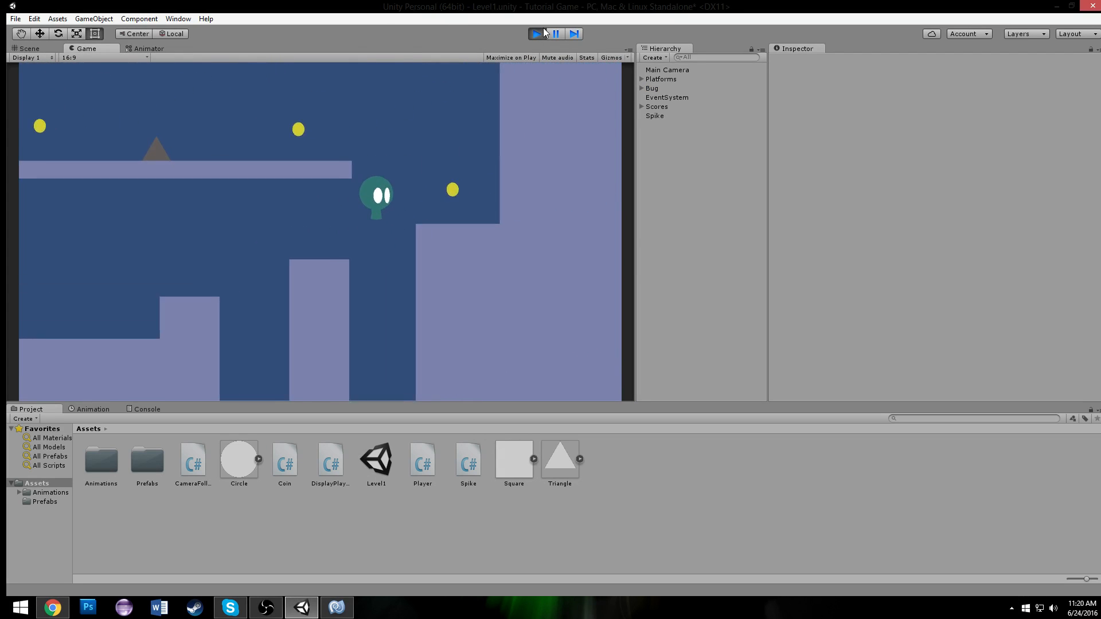
key("Left")
key("Right")
key("space")
key("Left")
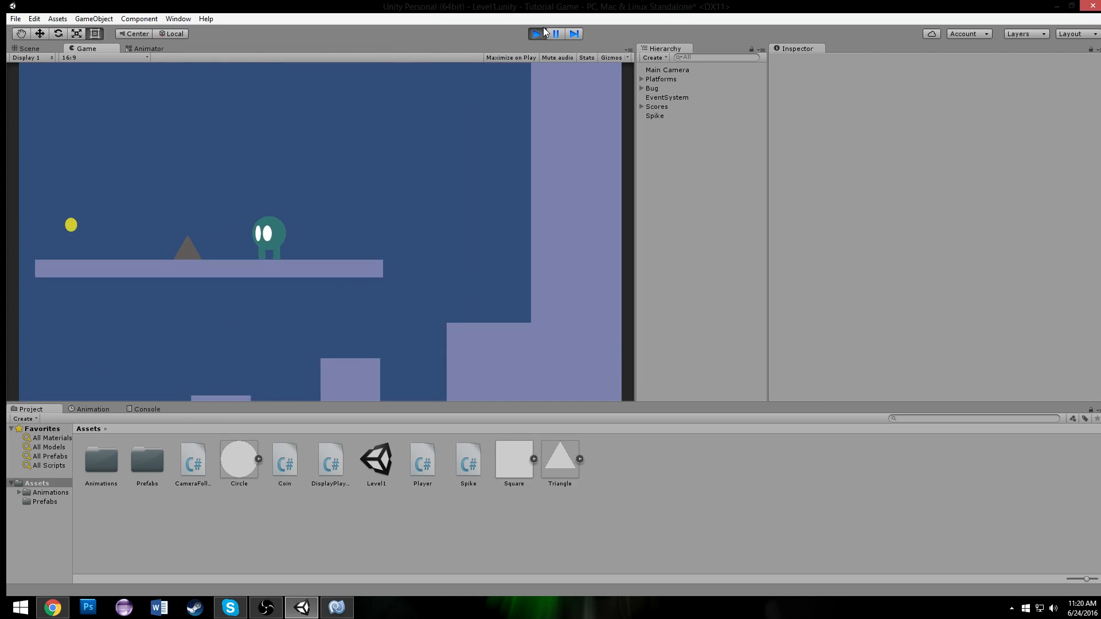
key("Right")
key("Left")
key("Right")
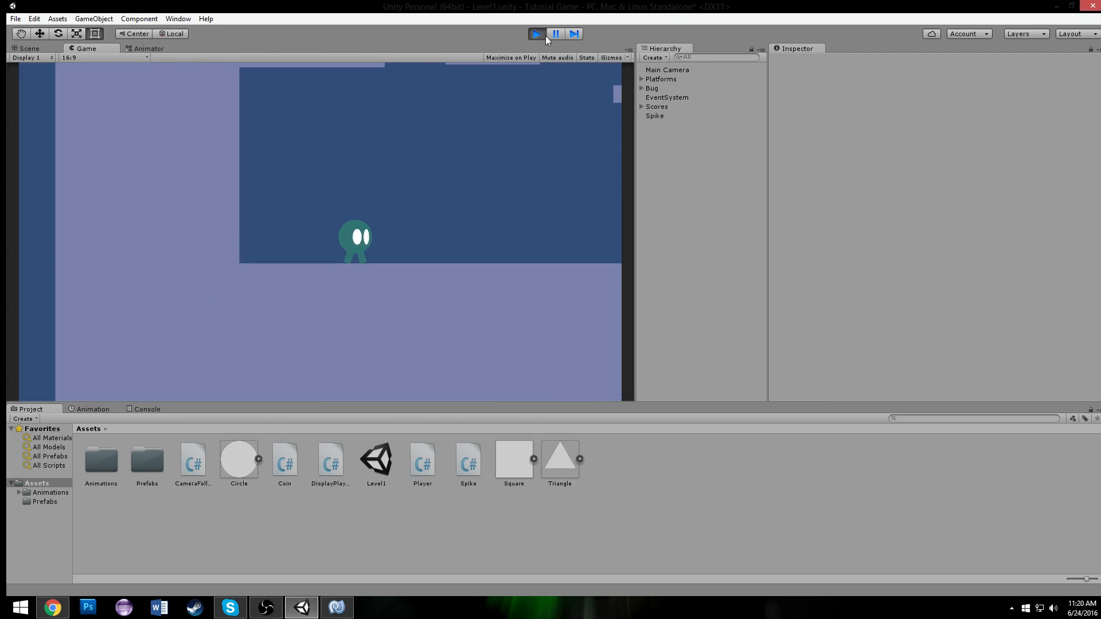
Step: Stop the game and shift the Spike along the upper platform to about X 4.41, Y 2.967
left_click(543, 33)
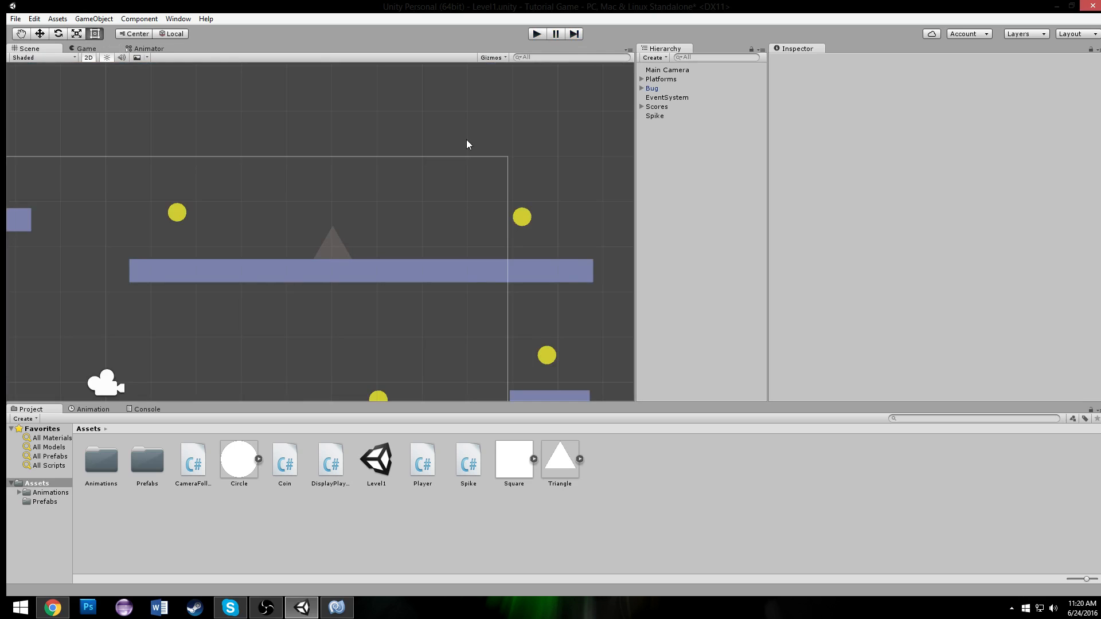
scroll(413, 159, "down", 14)
scroll(417, 151, "up", 11)
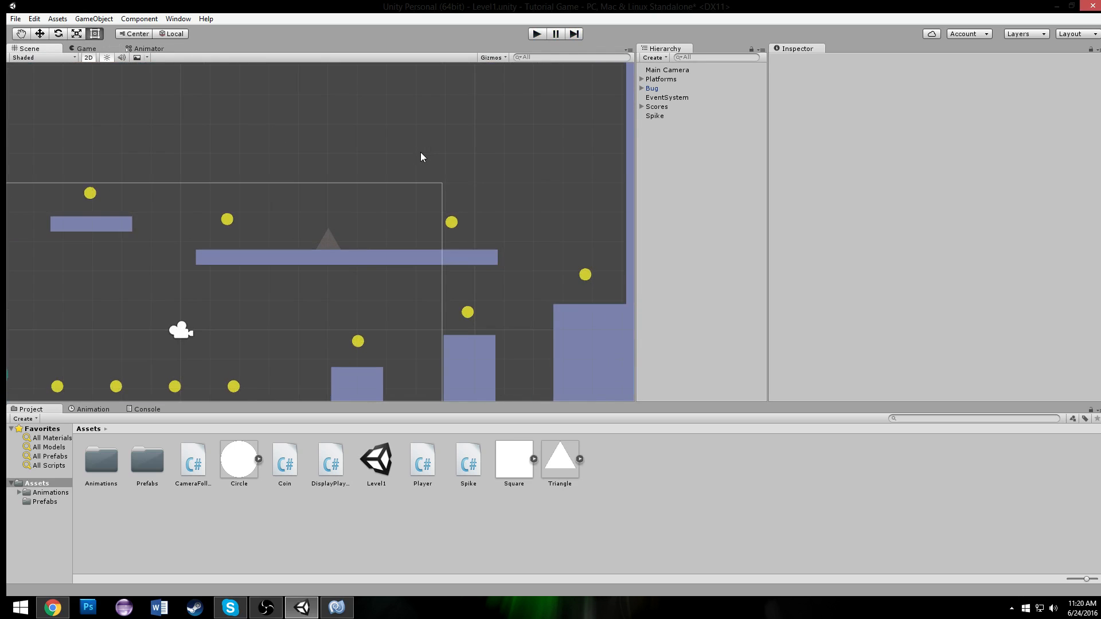
left_click(330, 248)
left_click(39, 33)
left_click_drag(363, 246, 417, 250)
Step: Try adding two duplicates of the Spike beside it on the platform, and delete both copies
key("ctrl+d")
key("ctrl+d")
left_click(655, 116)
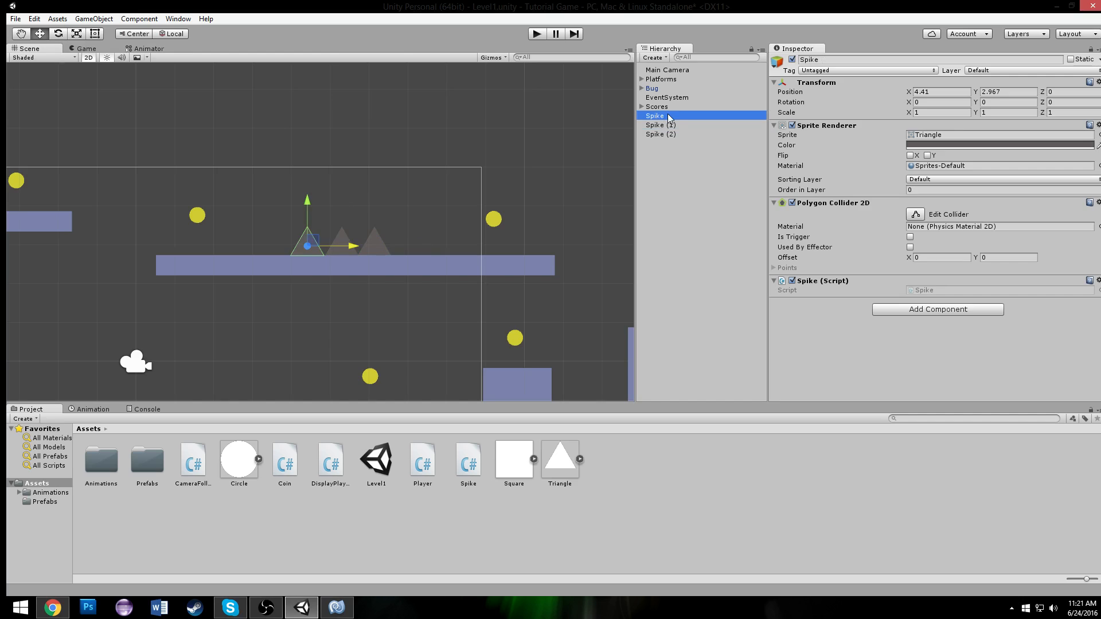
left_click(665, 134)
left_click(671, 125, "shift")
key("Delete")
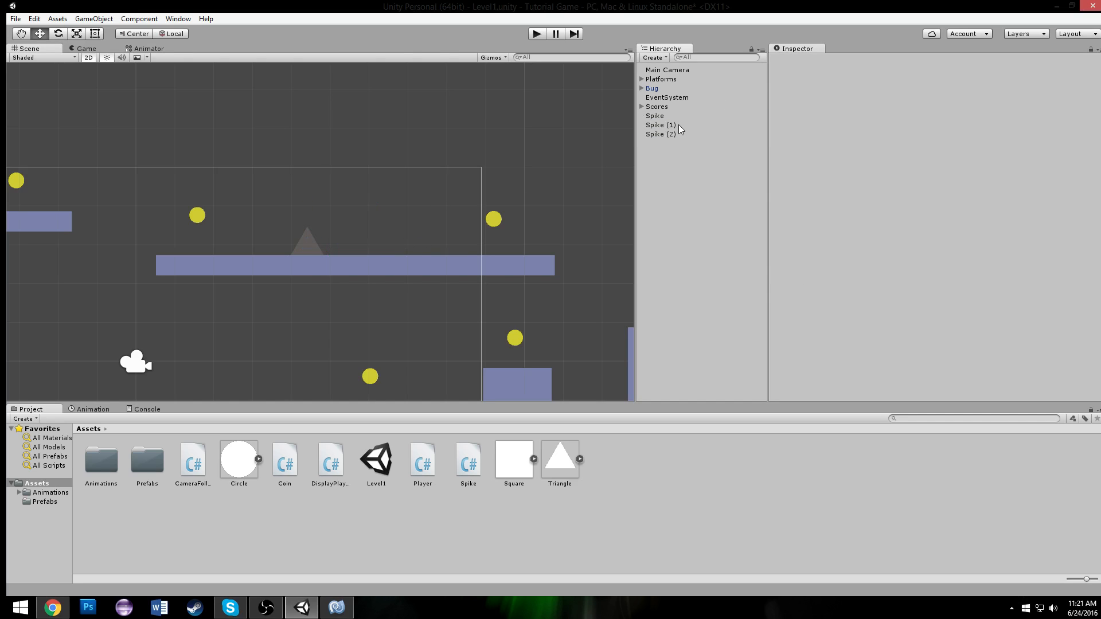
Step: Turn the scene's Spike into a prefab stored in the Prefabs folder
left_click_drag(683, 118, 422, 514)
left_click_drag(514, 455, 144, 461)
left_click(343, 219)
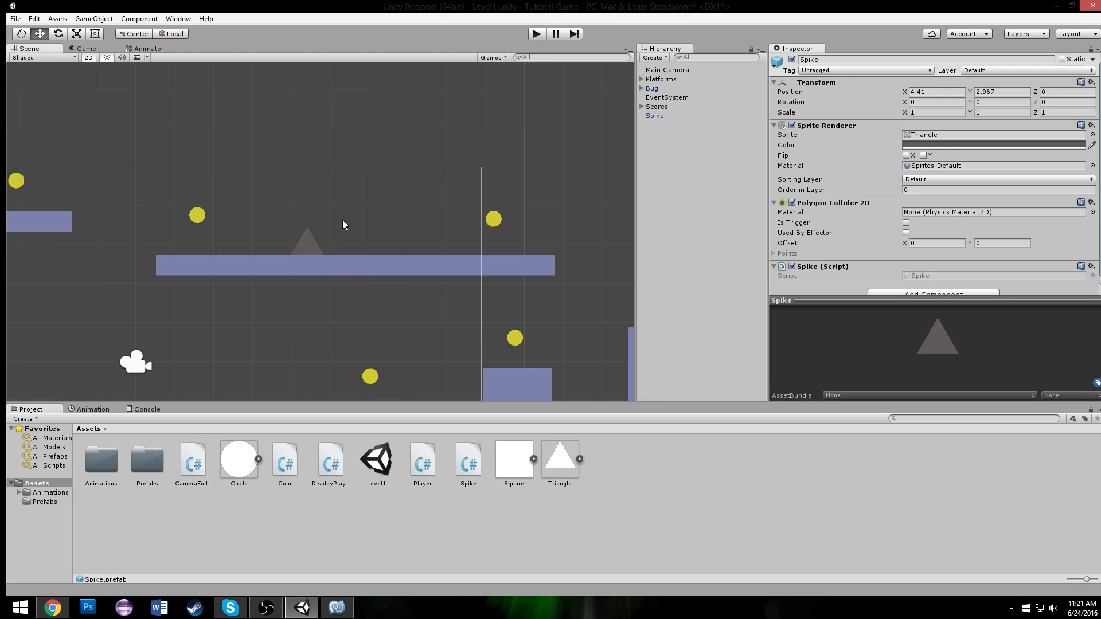
left_click(307, 242)
left_click(682, 149)
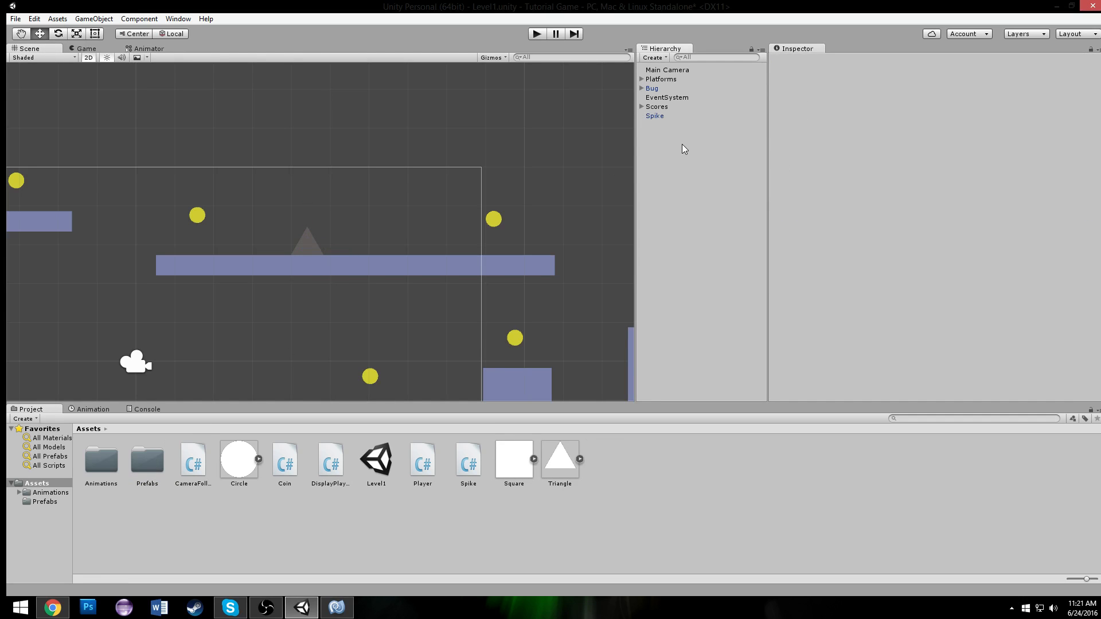
Step: Create an empty object named Spikes and set its X, Y and Z position to 0
key("ctrl+shift+n")
left_click(910, 60)
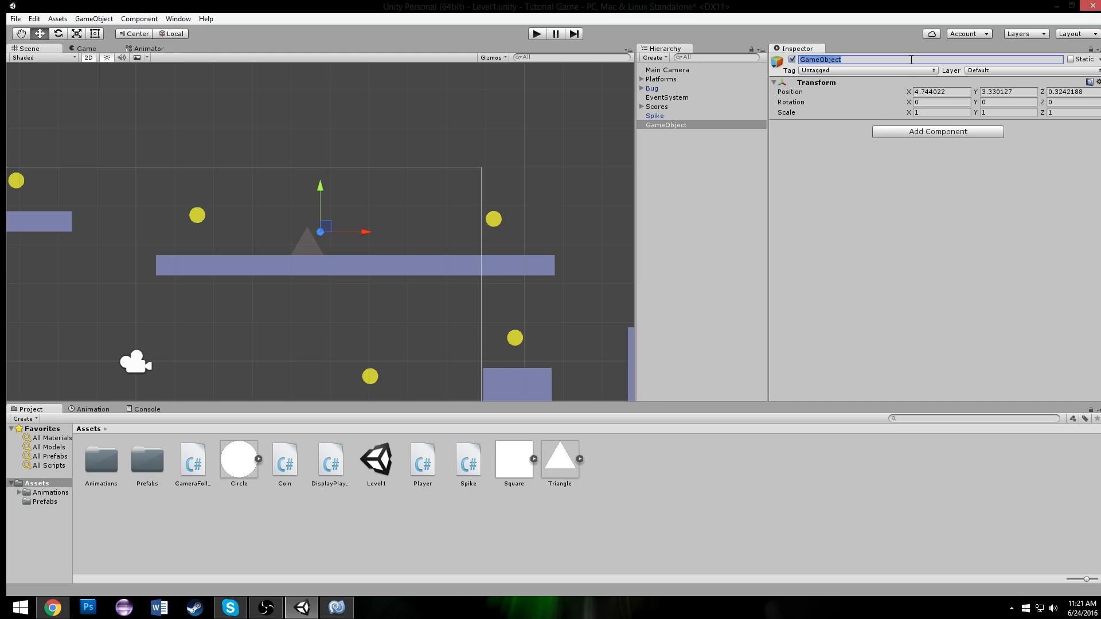
left_click(943, 92)
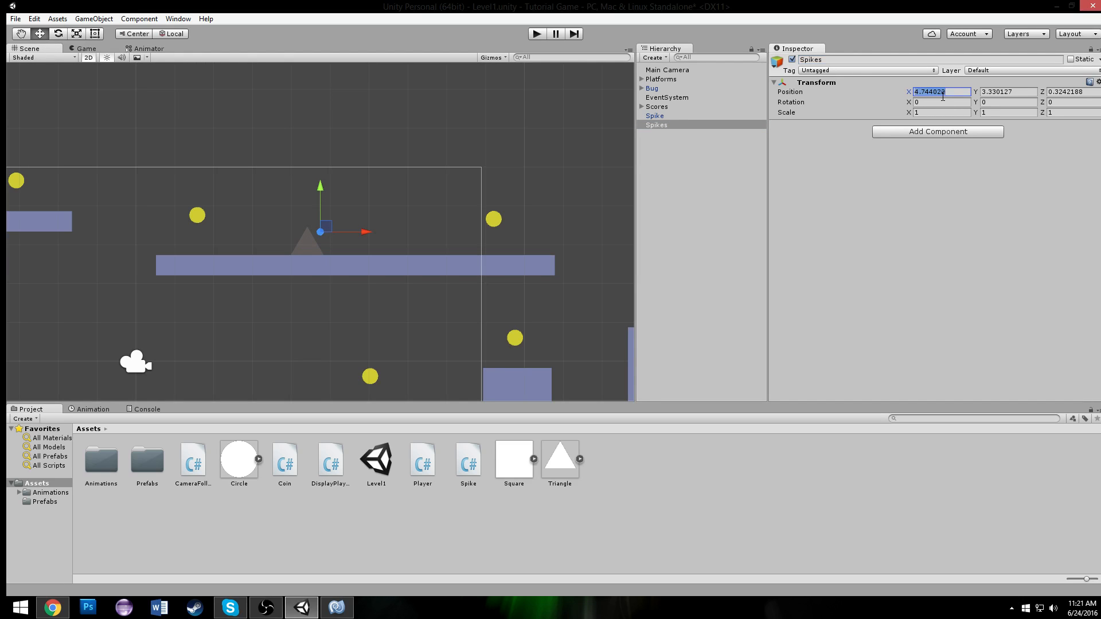
type("0")
key("Tab")
type("0")
key("Tab")
type("0")
Step: Nest the Spike under Spikes and add three duplicates along the platform, the last at about X 7.89, Y 2.967
left_click_drag(663, 108, 658, 127)
key("ctrl+z")
key("ctrl+d")
left_click_drag(353, 245, 486, 252)
key("ctrl+d")
key("ctrl+d")
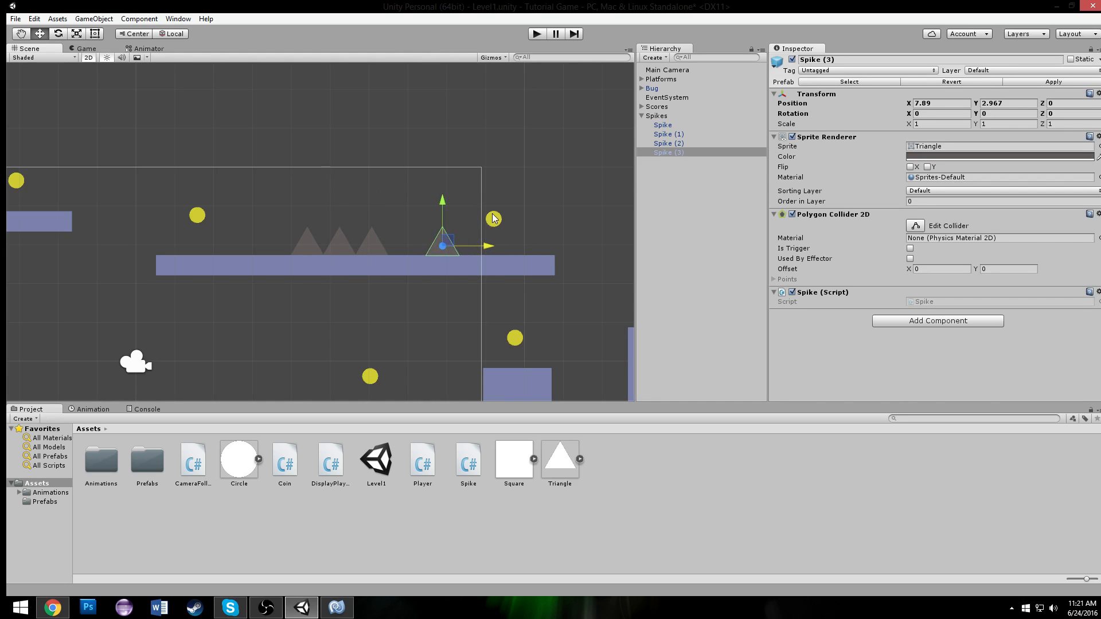
Step: Shift the coin at the platform's right end slightly right, and move the group of three spikes left along the platform
left_click(493, 219)
left_click_drag(540, 218, 564, 219)
left_click(459, 237)
left_click_drag(260, 199, 400, 284)
left_click_drag(380, 246, 350, 249)
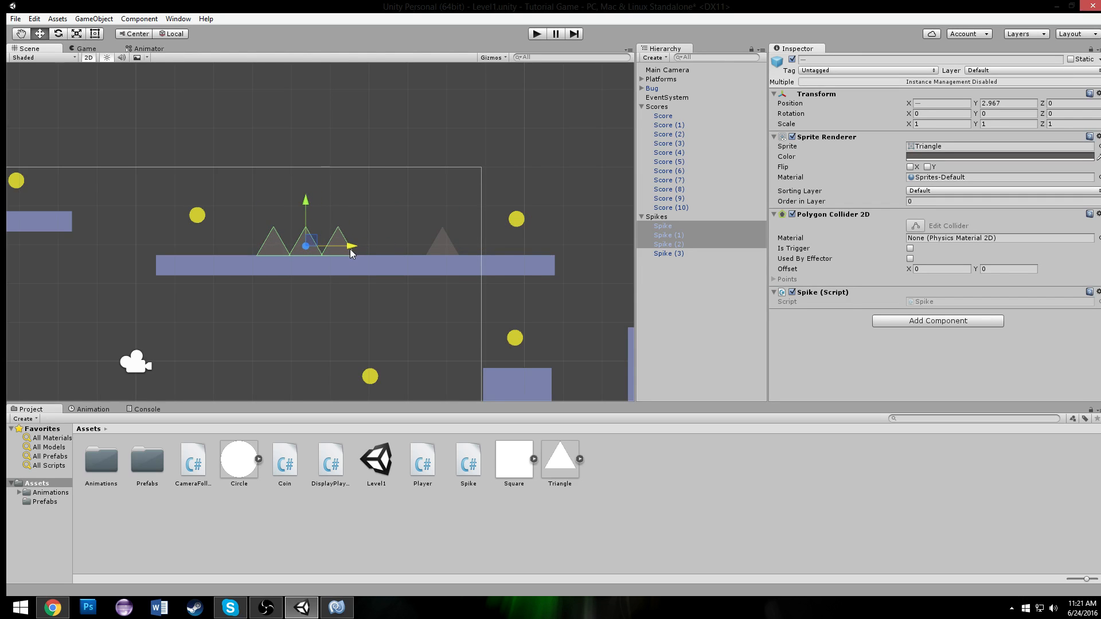
left_click(367, 229)
Step: Review the Spike script in MonoDevelop and look over the level's layout of spikes, coins and platforms in Unity
scroll(370, 214, "down", 5)
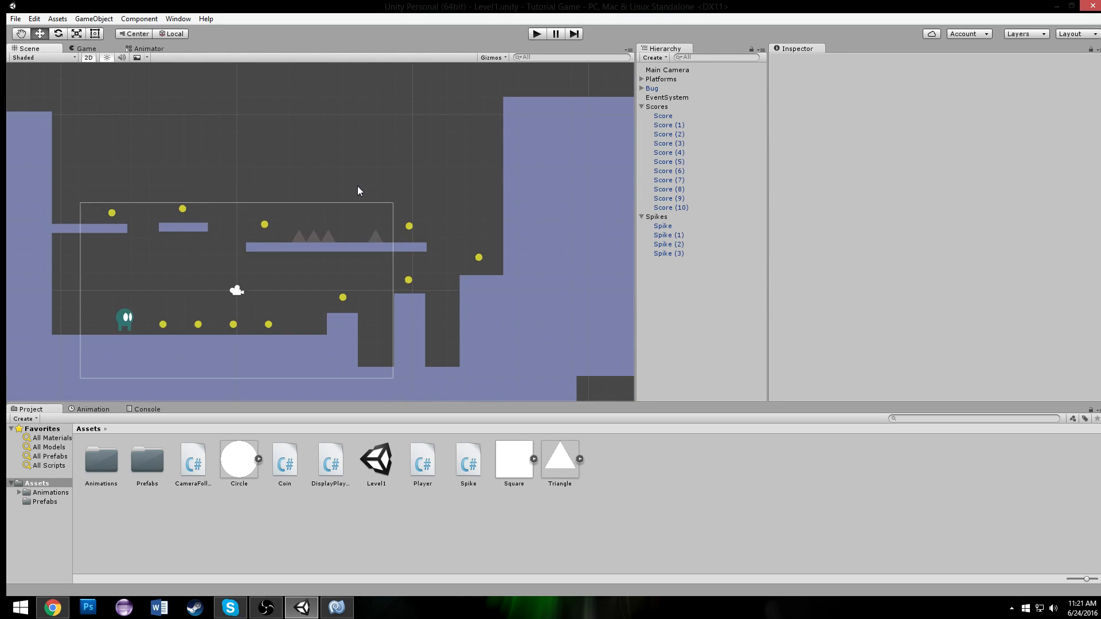
scroll(325, 158, "up", 4)
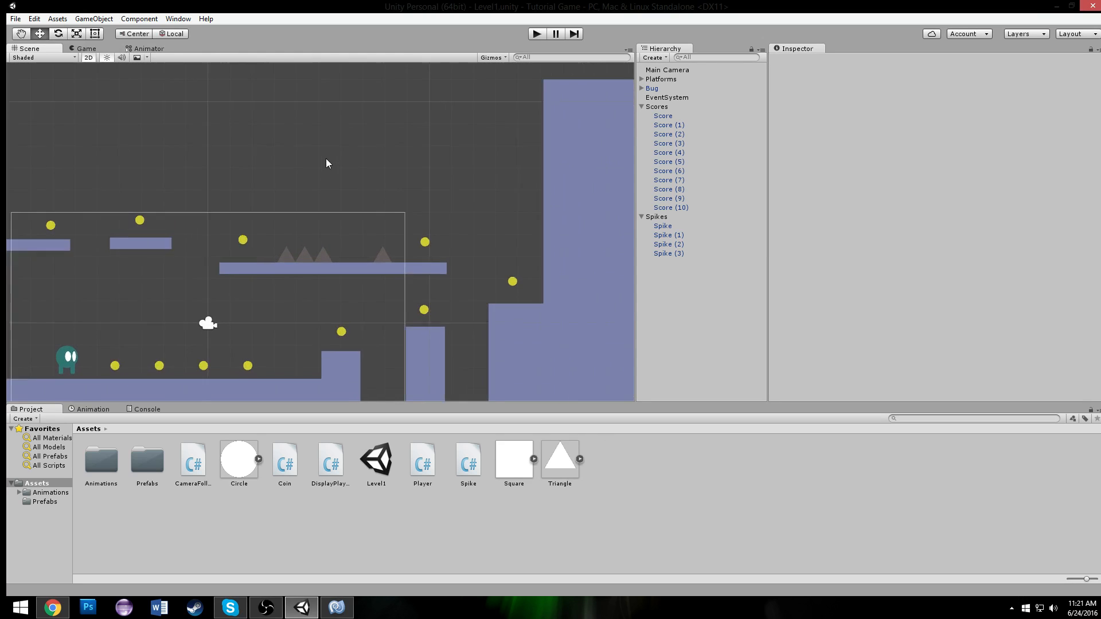
scroll(330, 162, "up", 3)
middle_click_drag(325, 163, 422, 103)
scroll(426, 105, "down", 3)
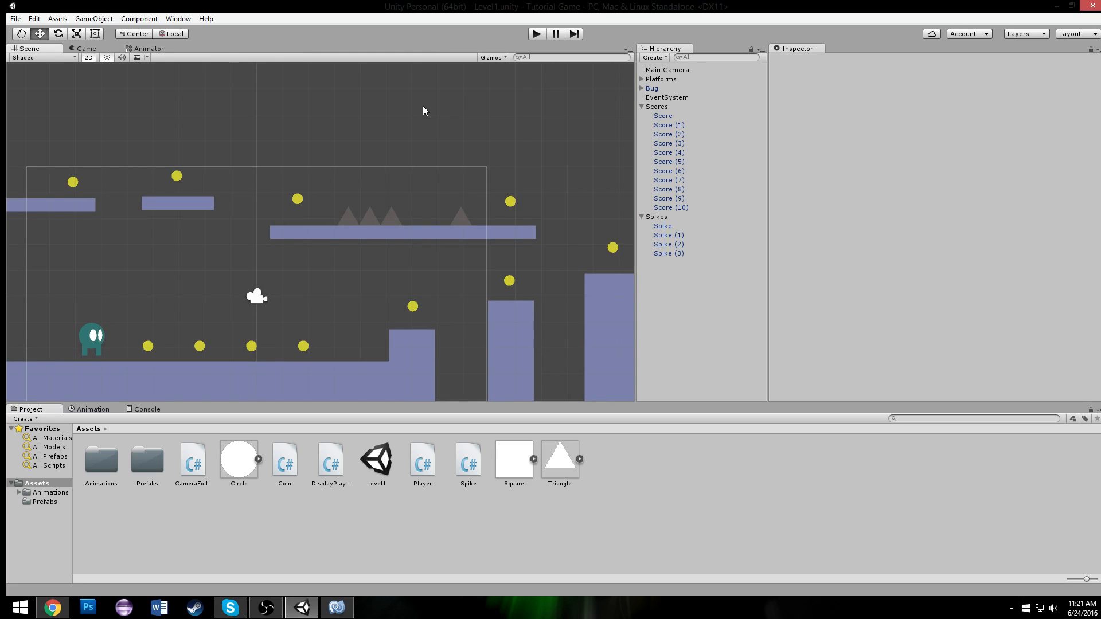
scroll(422, 105, "down", 3)
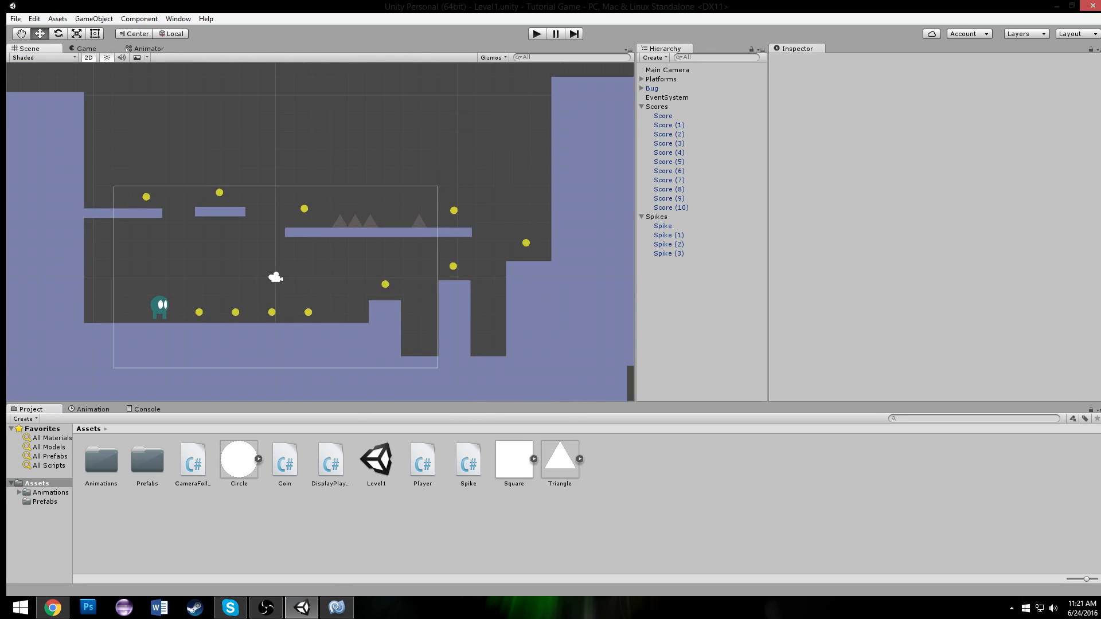
left_click(337, 606)
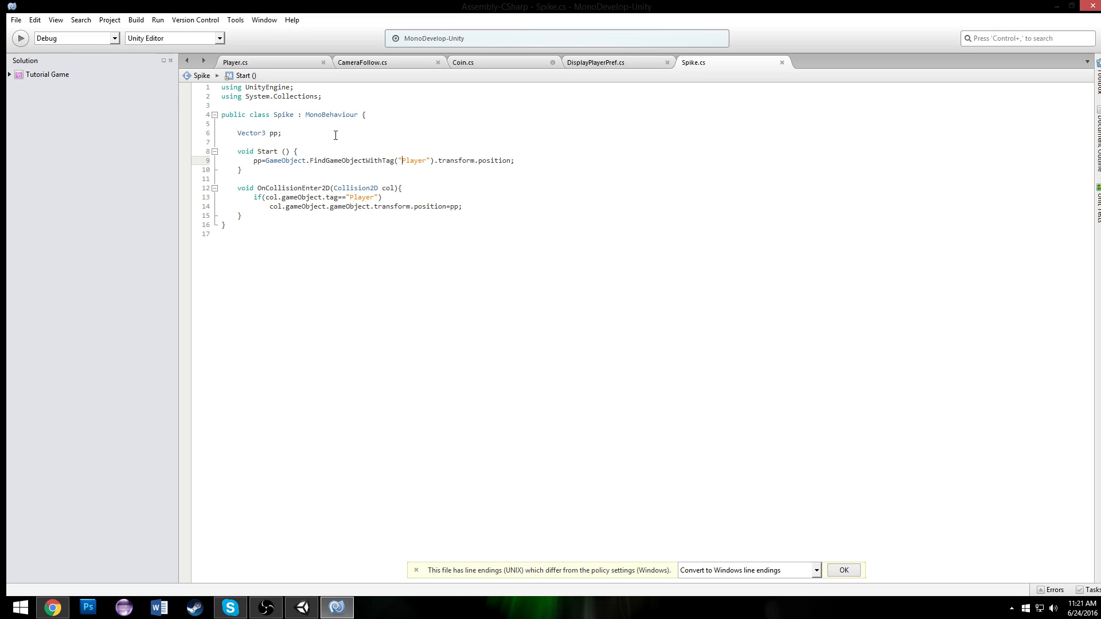
left_click(302, 607)
scroll(381, 297, "up", 3)
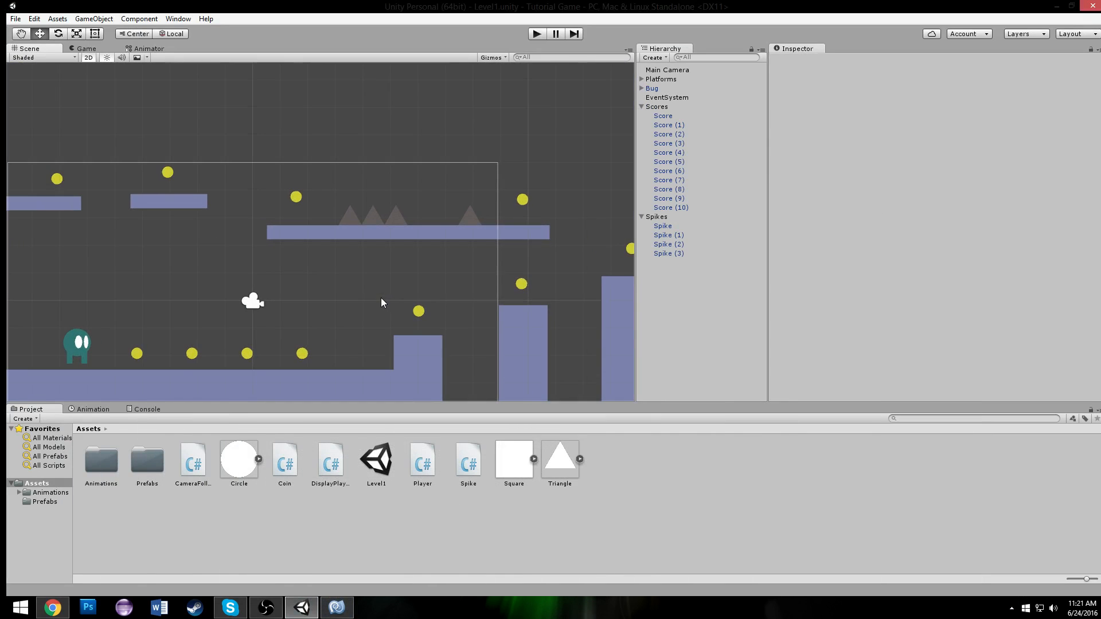
scroll(436, 157, "down", 6)
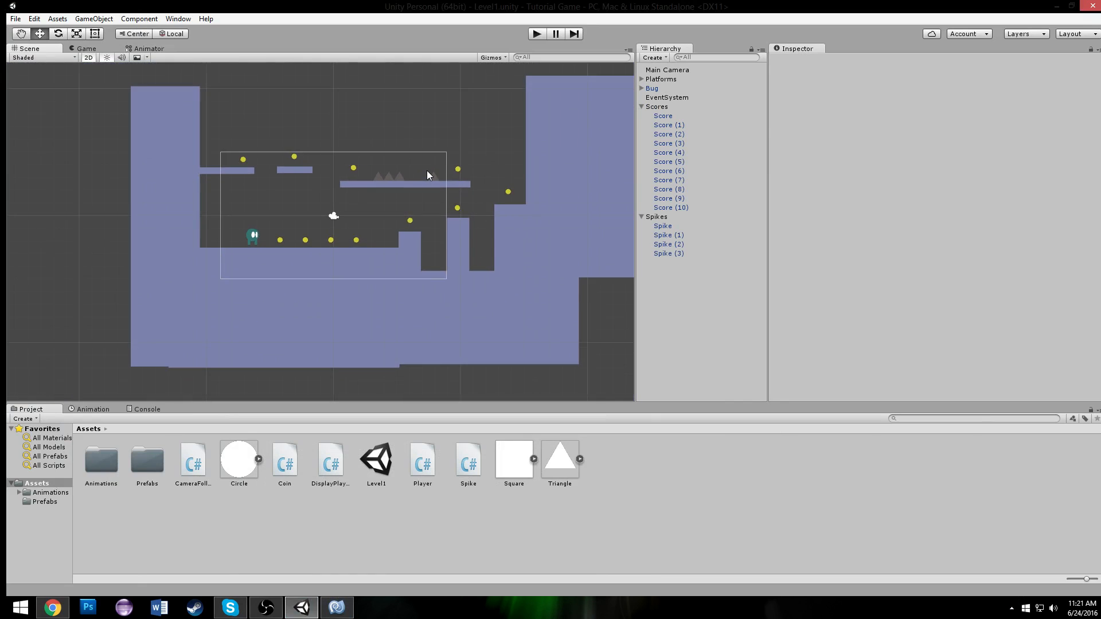
scroll(418, 175, "up", 2)
scroll(344, 149, "up", 2)
scroll(301, 244, "down", 2)
scroll(298, 245, "up", 2)
scroll(298, 246, "up", 7)
middle_click_drag(317, 329, 327, 194)
scroll(328, 195, "down", 14)
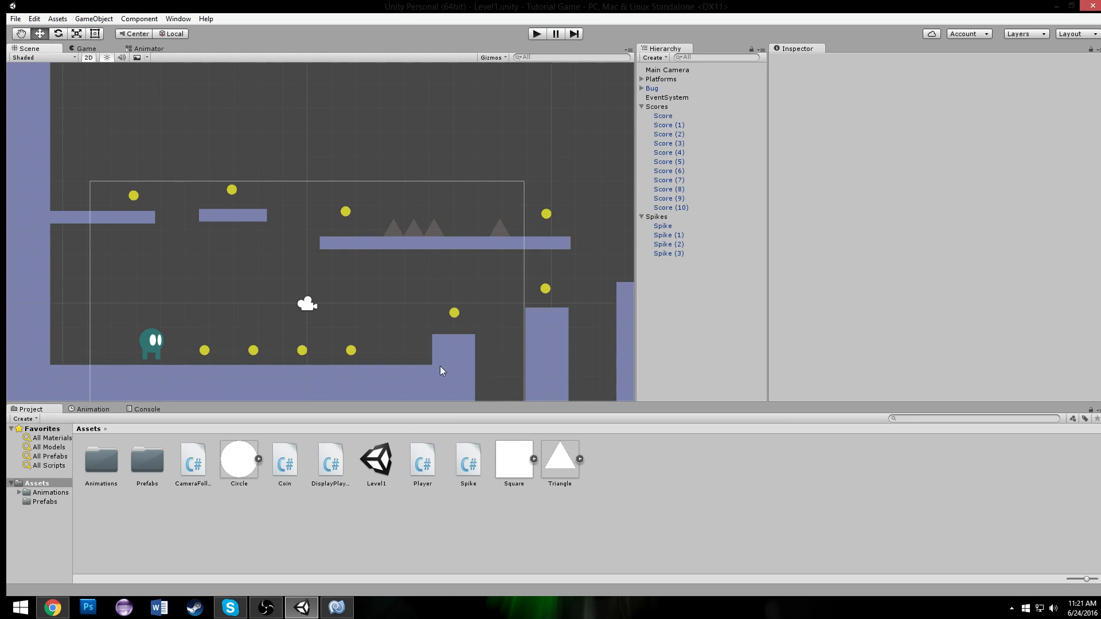
scroll(444, 321, "up", 5)
scroll(395, 298, "up", 2)
middle_click_drag(440, 295, 563, 256)
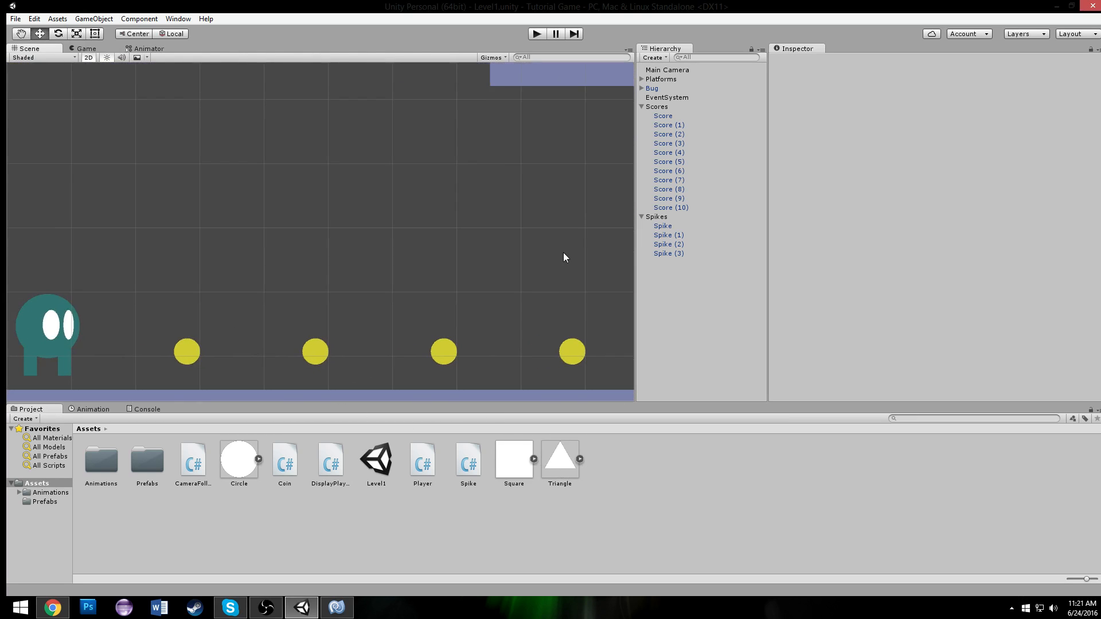
scroll(337, 351, "down", 5)
Step: Add a Circle sprite above the ground coins and a Square sprite directly above it at about X -2.395, Y 0.431
left_click_drag(250, 458, 311, 189)
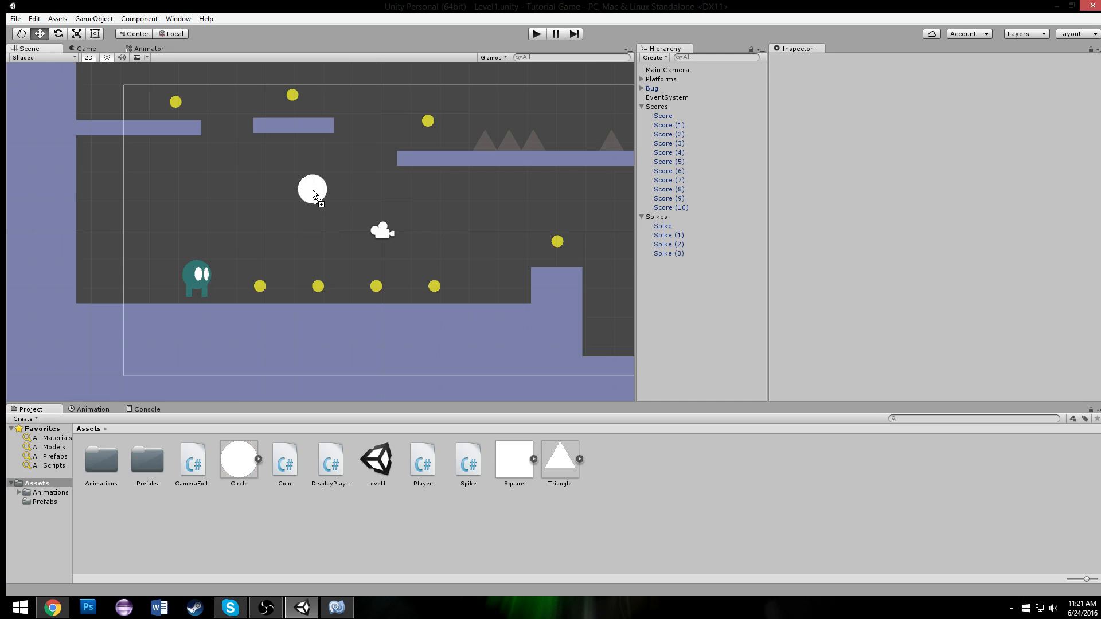
scroll(357, 202, "up", 3)
left_click_drag(308, 129, 337, 208)
left_click(348, 312)
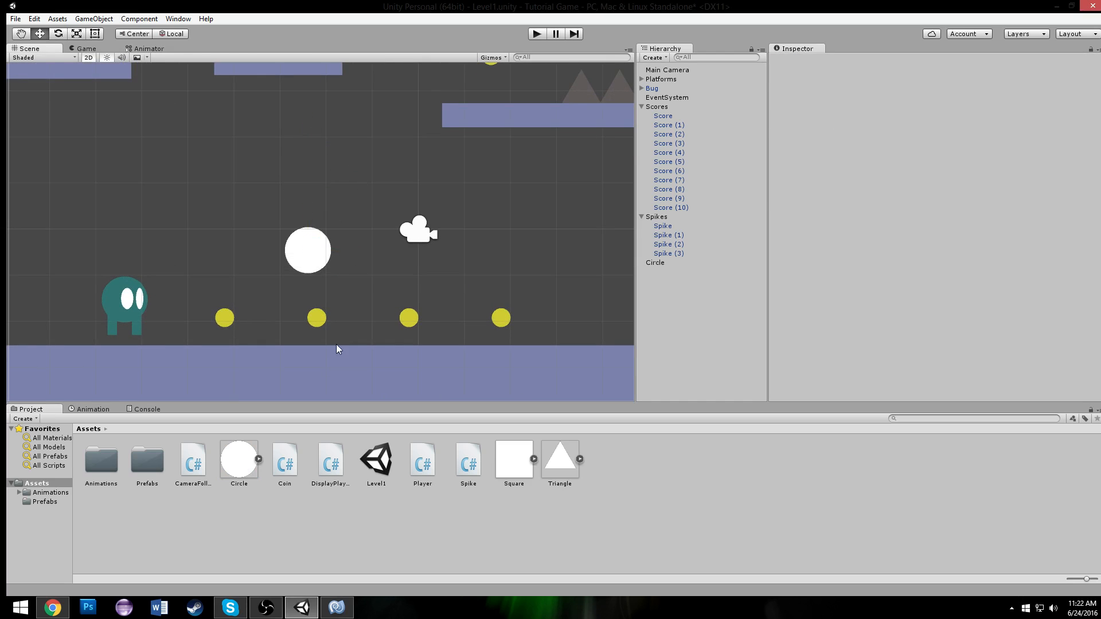
left_click_drag(507, 464, 308, 208)
scroll(241, 167, "up", 3)
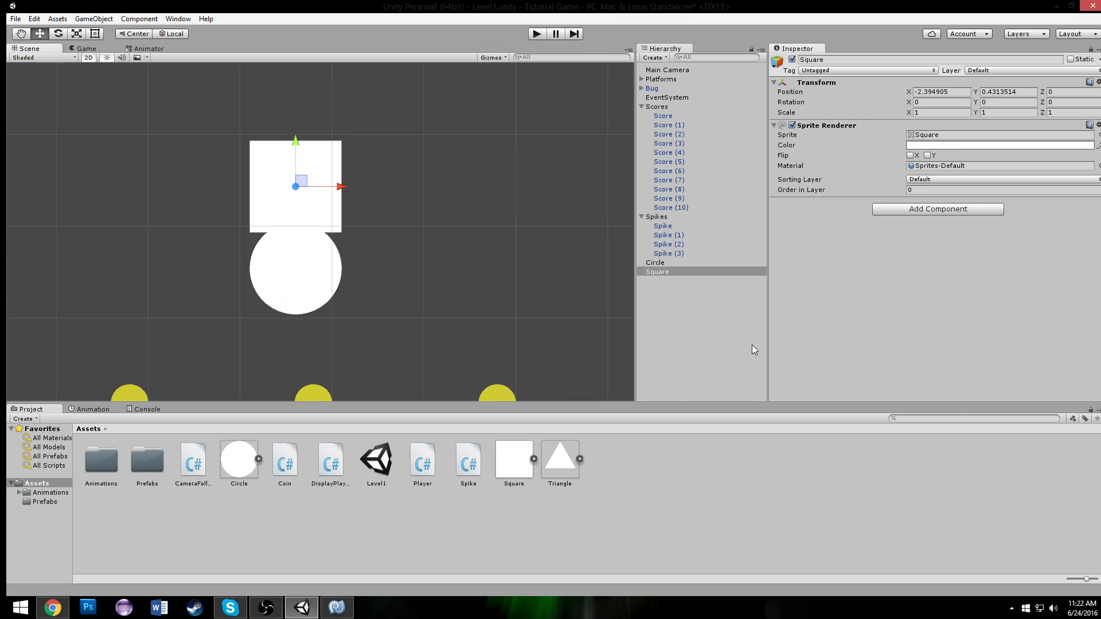
left_click(753, 349)
left_click(282, 185)
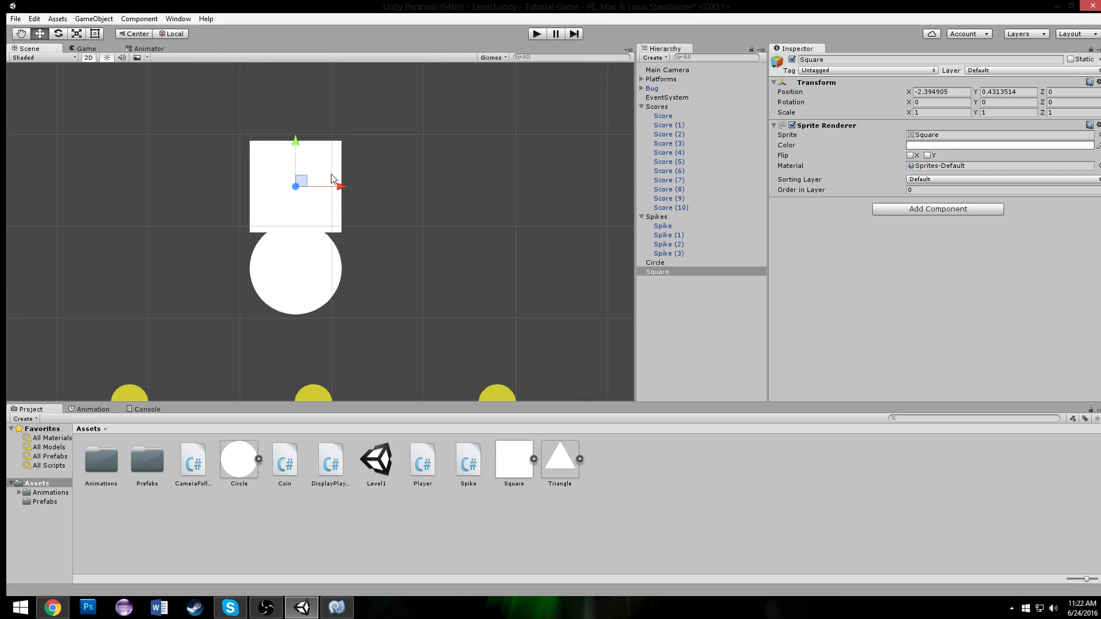
Step: Create an empty object at the top level of the hierarchy and name it WreckingBall
left_click(95, 34)
left_click(716, 331)
key("ctrl+shift+n")
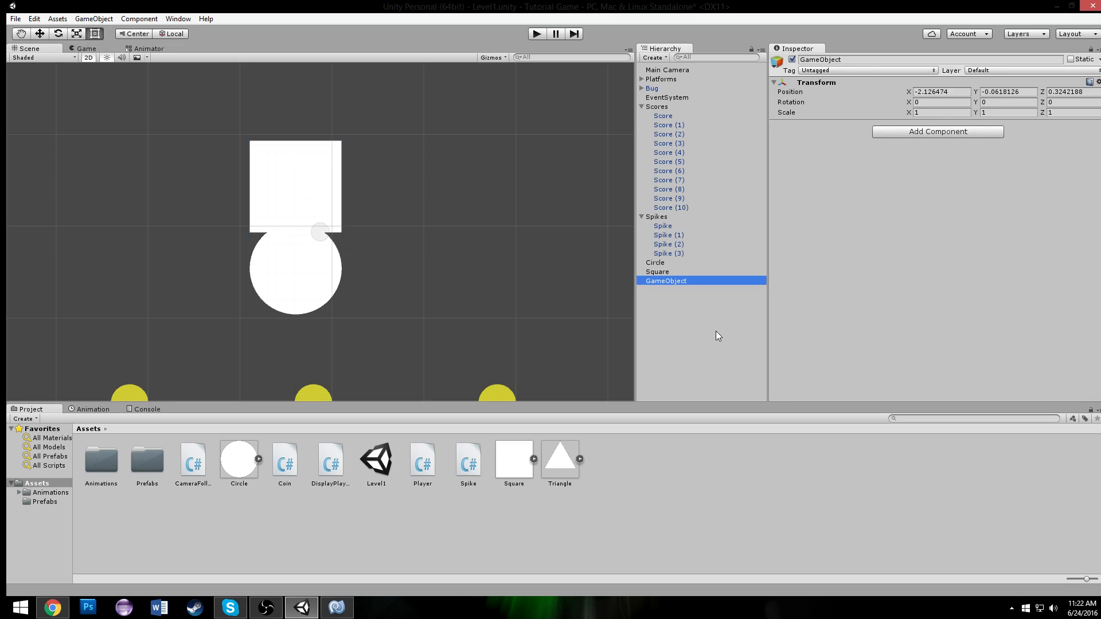
left_click(828, 59)
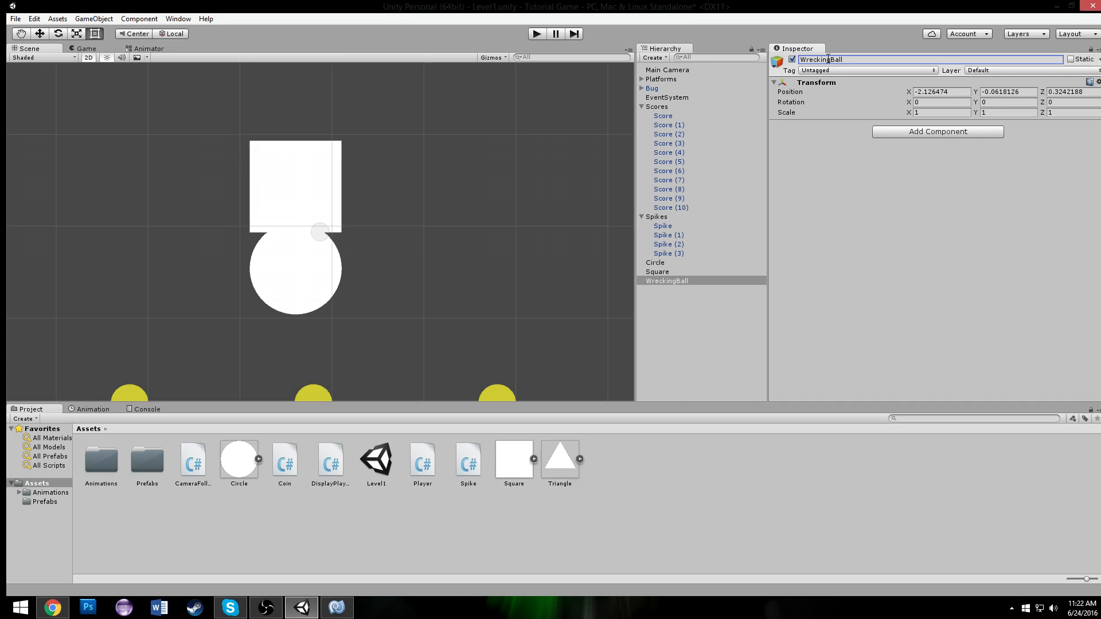
Step: Narrow and stretch the Square into a vertical rod above the circle, scaled to about 0.141 in X and 2.103 in Y
left_click(338, 176)
left_click_drag(338, 177, 285, 187)
left_click_drag(296, 142, 303, 44)
middle_click_drag(355, 121, 404, 312)
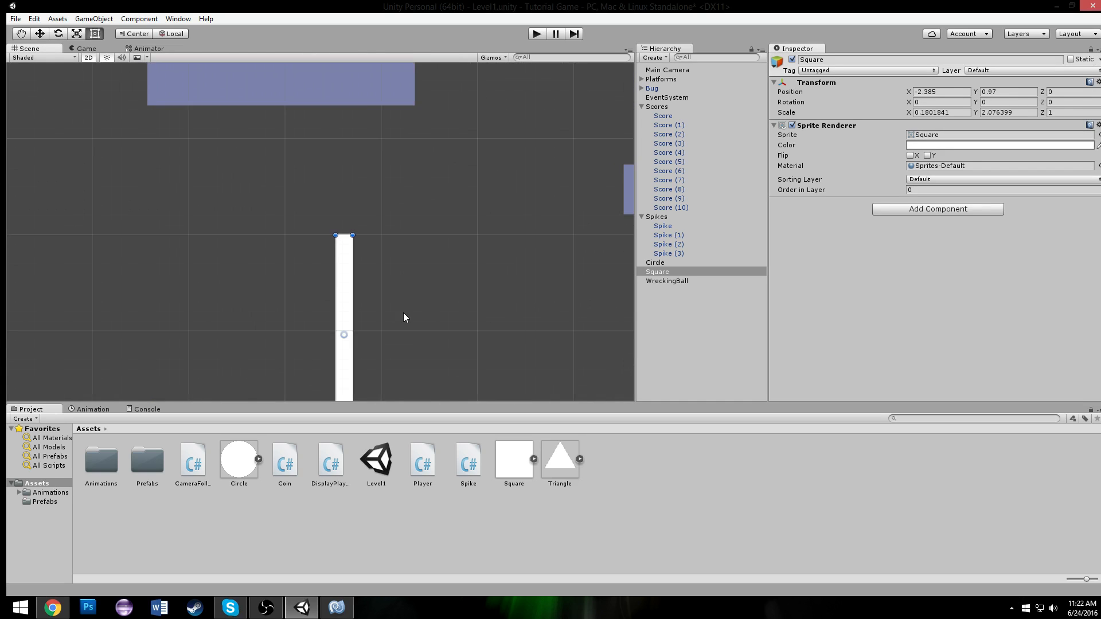
scroll(404, 312, "down", 7)
mouse_move(337, 235)
left_mouse_down()
mouse_move(337, 155)
mouse_move(337, 232)
left_mouse_up()
left_click(356, 318)
scroll(356, 313, "down", 1)
middle_click_drag(356, 313, 346, 245)
Step: Duplicate the Circle, shrink the copy and place it as a small cap at the rod's upper end
left_click(342, 318)
key("ctrl+d")
left_click_drag(341, 318, 332, 197)
left_click(330, 201)
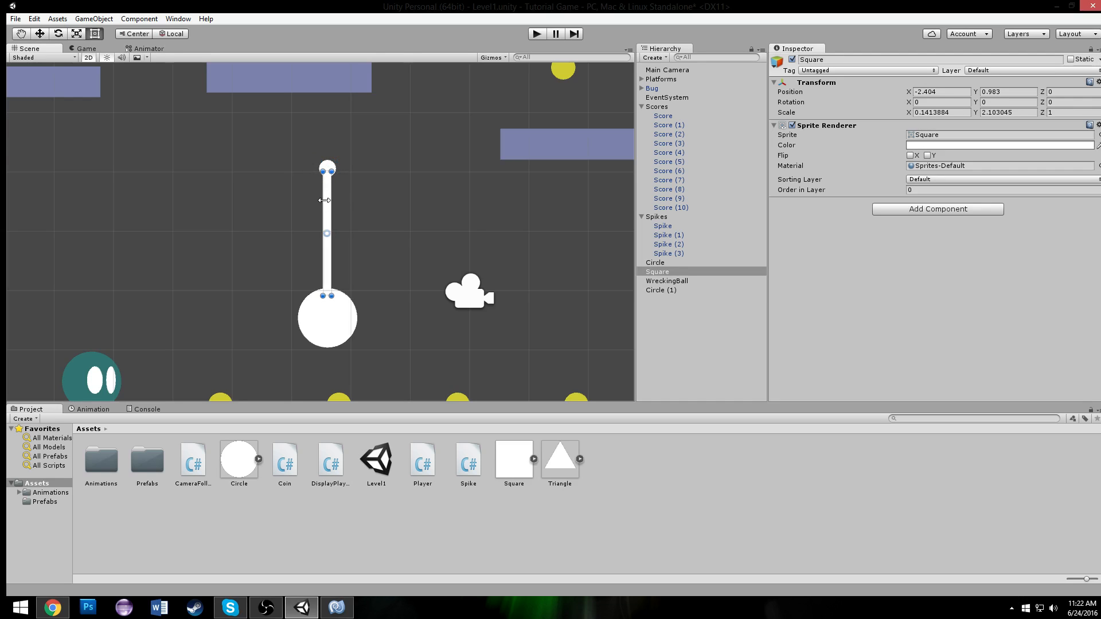
Step: Select Circle, Square and Circle (1) together and nest them under WreckingBall
left_click(653, 263)
left_click(662, 272, "ctrl")
left_click(663, 290, "ctrl")
key("f")
left_click_drag(664, 290, 666, 281)
Step: Set the Z position of the three WreckingBall parts to 0 and nudge them slightly downward together
left_click(668, 263)
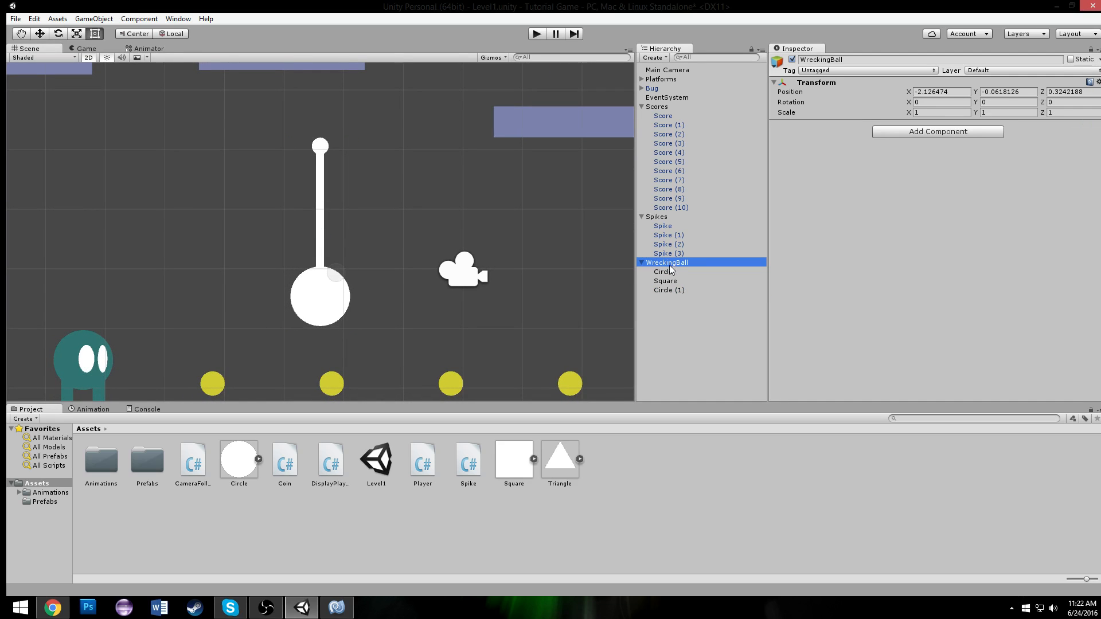
left_click(663, 271)
left_click(668, 290, "shift")
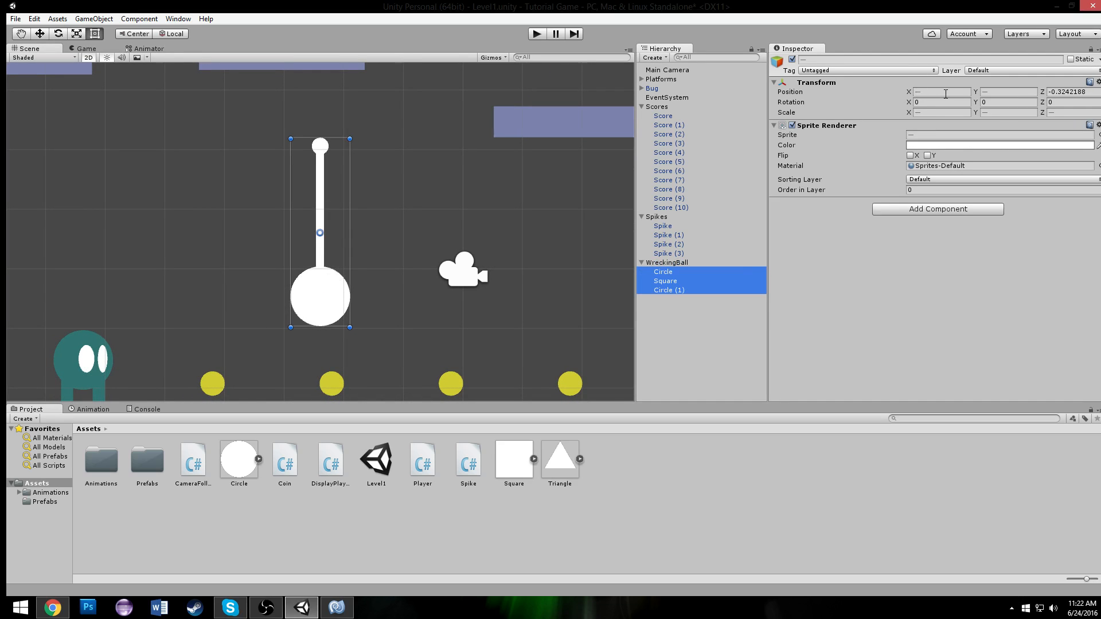
left_click(1088, 91)
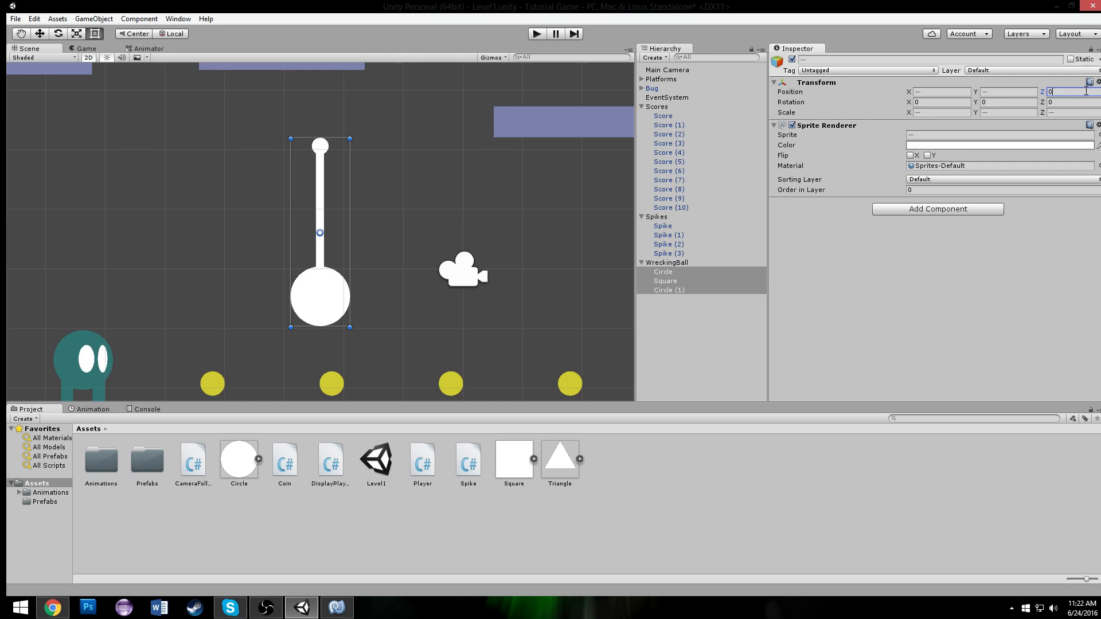
mouse_move(318, 154)
left_mouse_down()
mouse_move(379, 231)
mouse_move(325, 239)
mouse_move(321, 161)
left_mouse_up()
Step: Move Circle, Square and Circle (1) out of WreckingBall to the top level of the hierarchy
left_click(664, 262)
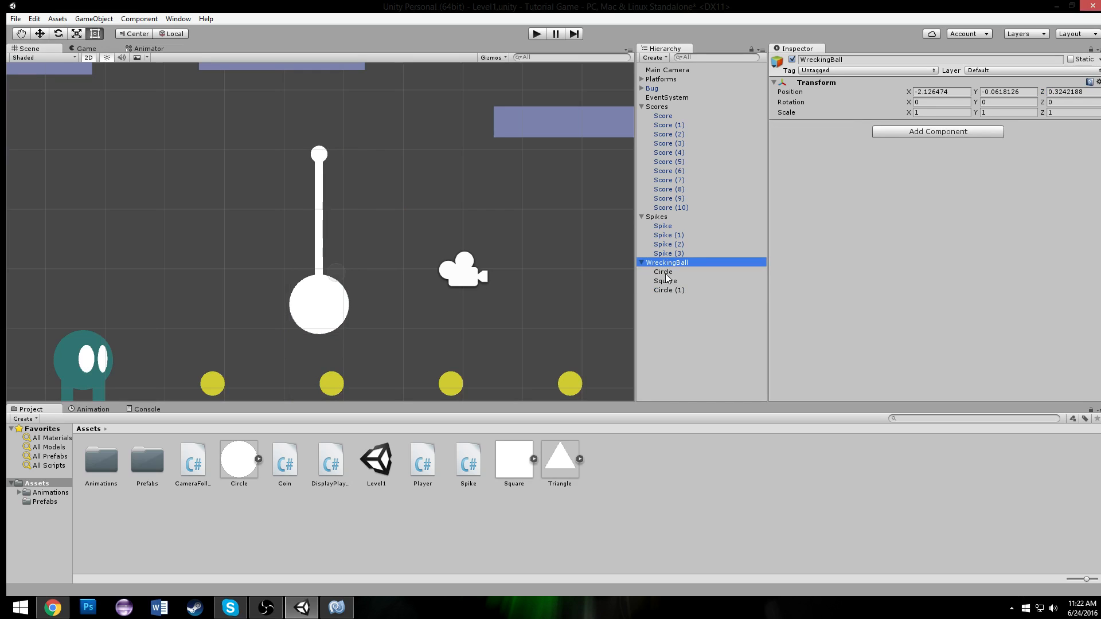
scroll(414, 252, "down", 3)
middle_click_drag(414, 252, 438, 142)
scroll(289, 213, "up", 1)
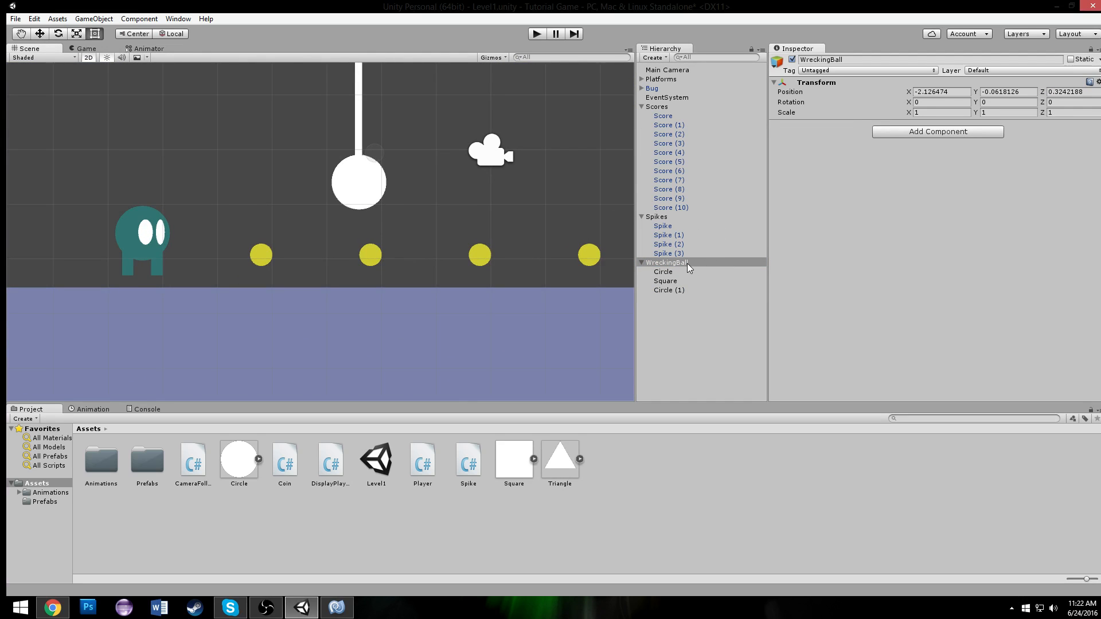
left_click(942, 92)
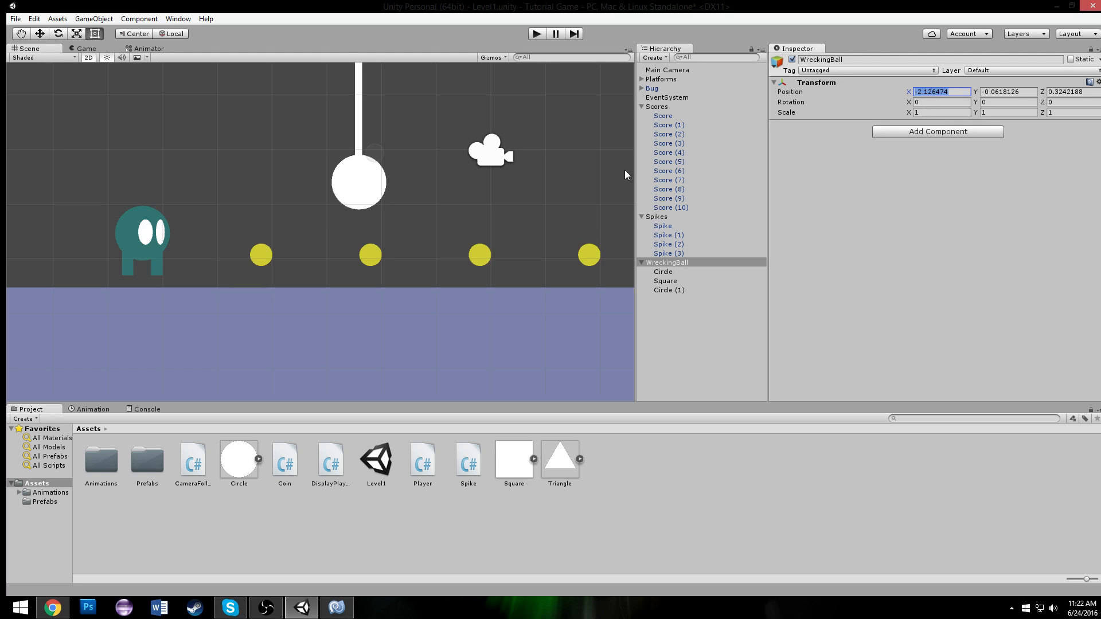
left_click(687, 272)
left_click(689, 289, "shift")
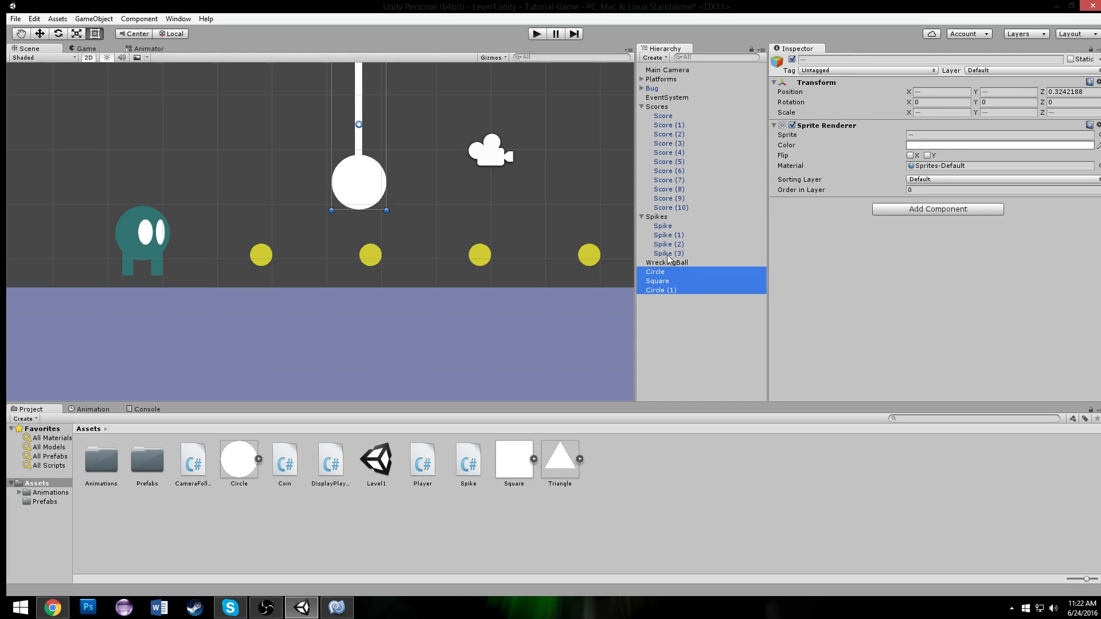
Step: Move the WreckingBall object up to Y 1.92, level with the small circle at the rod's upper end
left_click(667, 263)
left_click_drag(300, 93, 284, 181)
left_click(39, 33)
left_click_drag(365, 208, 384, 90)
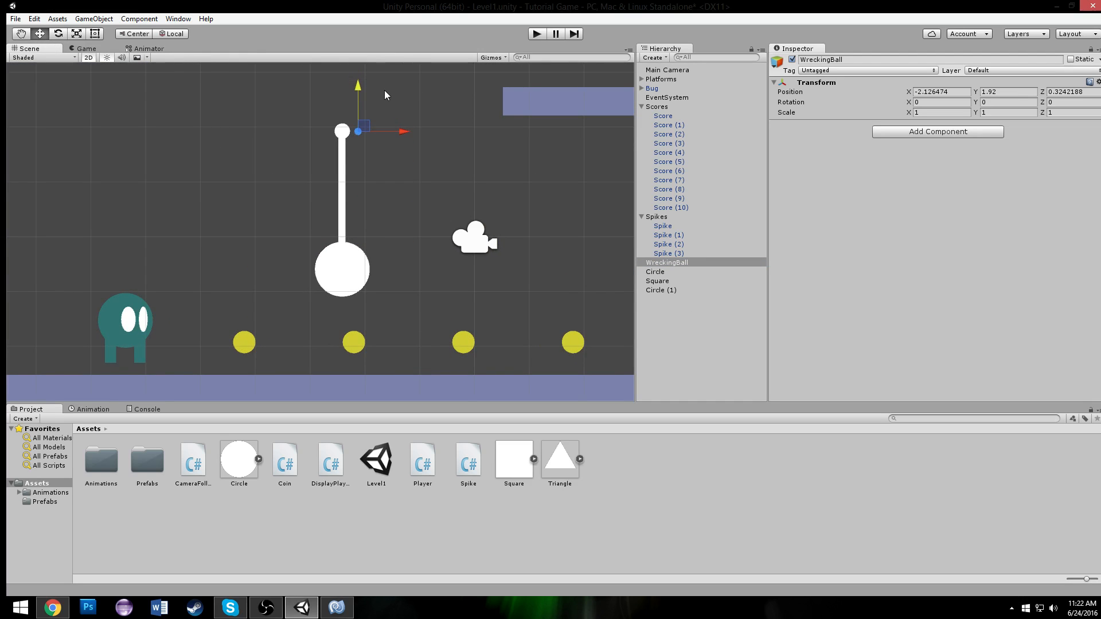
Step: Move the WreckingBall object to X -2.415, Y 1.926, centred on the small circle at the rod's upper end
key("f")
left_click_drag(404, 223, 380, 225)
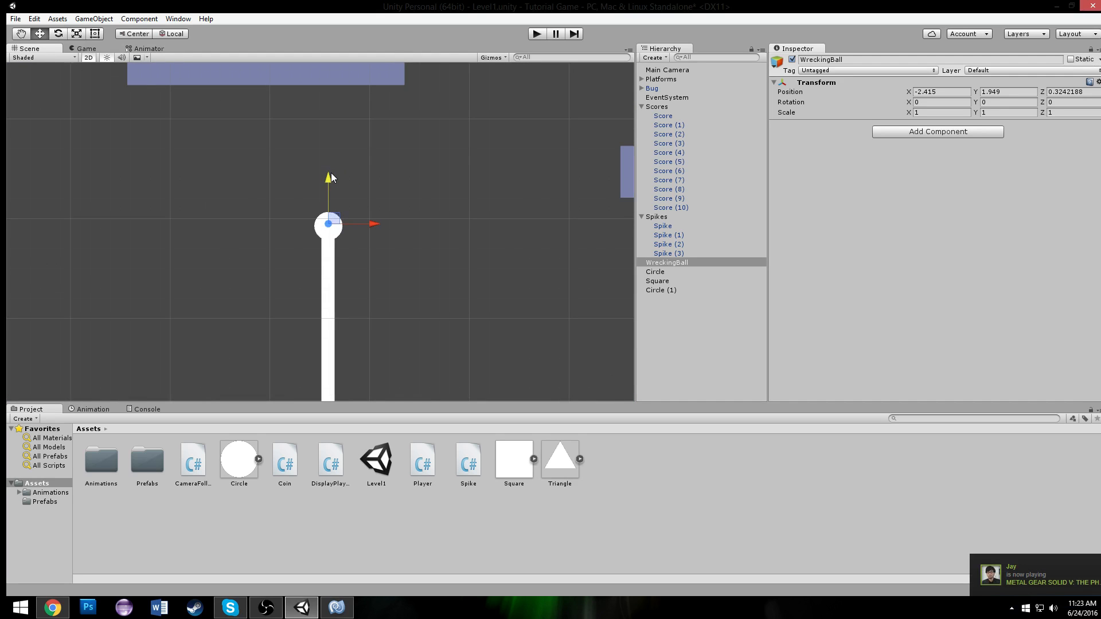
scroll(331, 174, "down", 5)
scroll(421, 267, "up", 3)
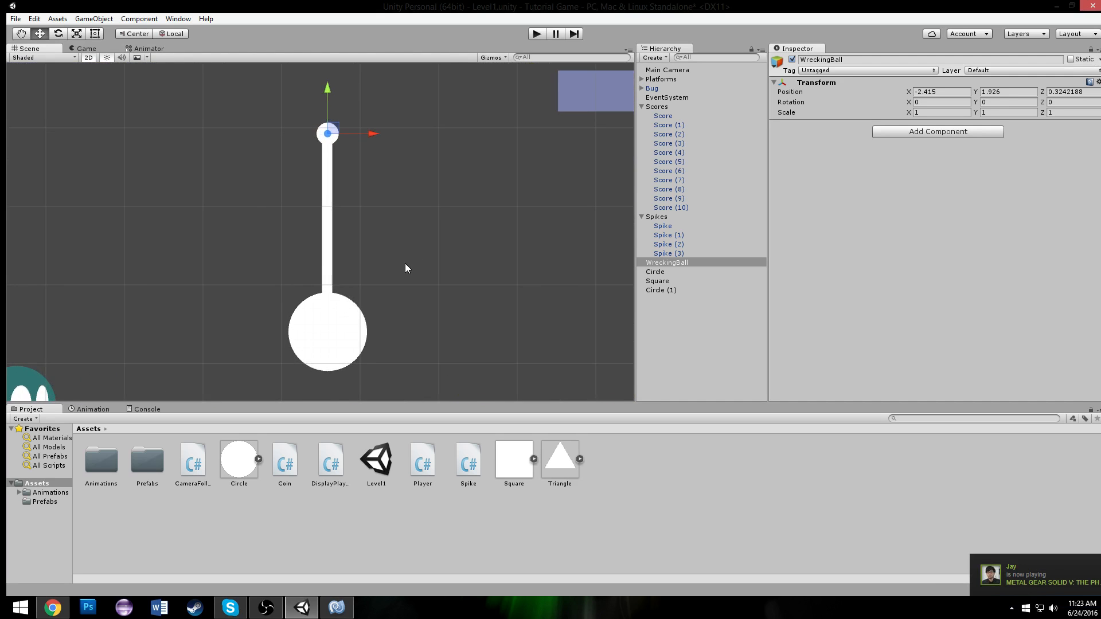
scroll(398, 273, "down", 6)
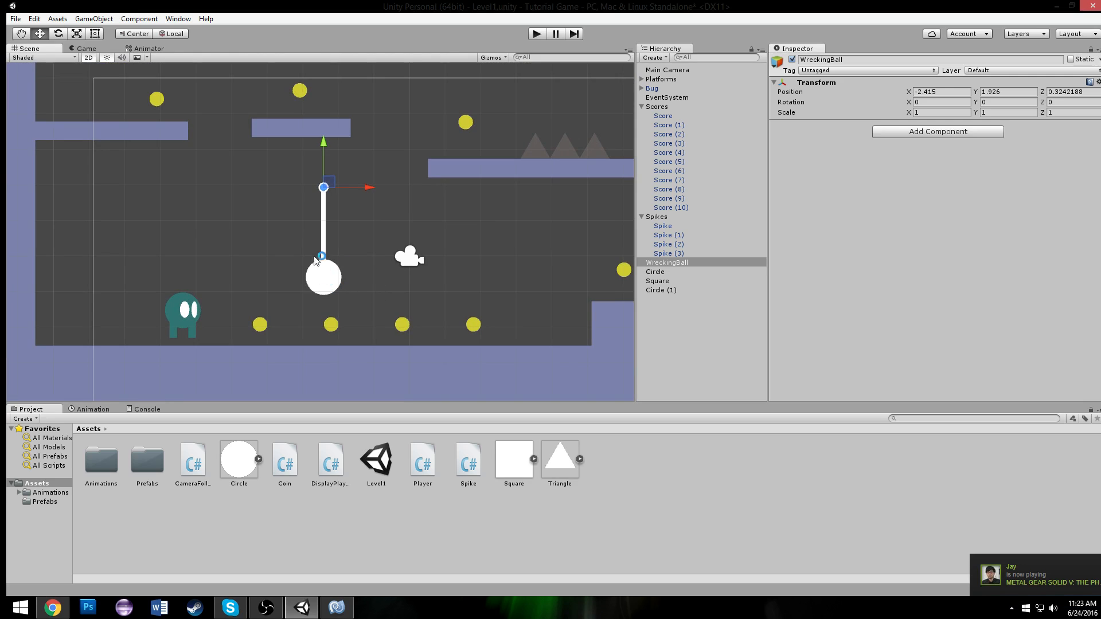
scroll(313, 214, "up", 5)
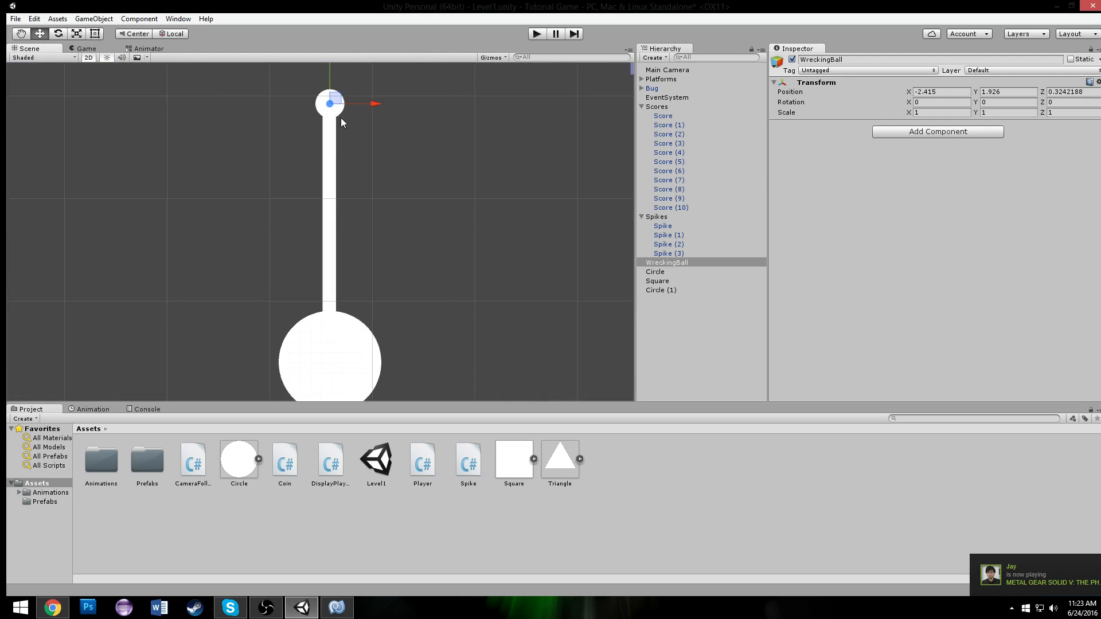
Step: Select Circle, Square and Circle (1) together, nest them under the repositioned WreckingBall, and select the parent
left_click(679, 300)
left_click(674, 271)
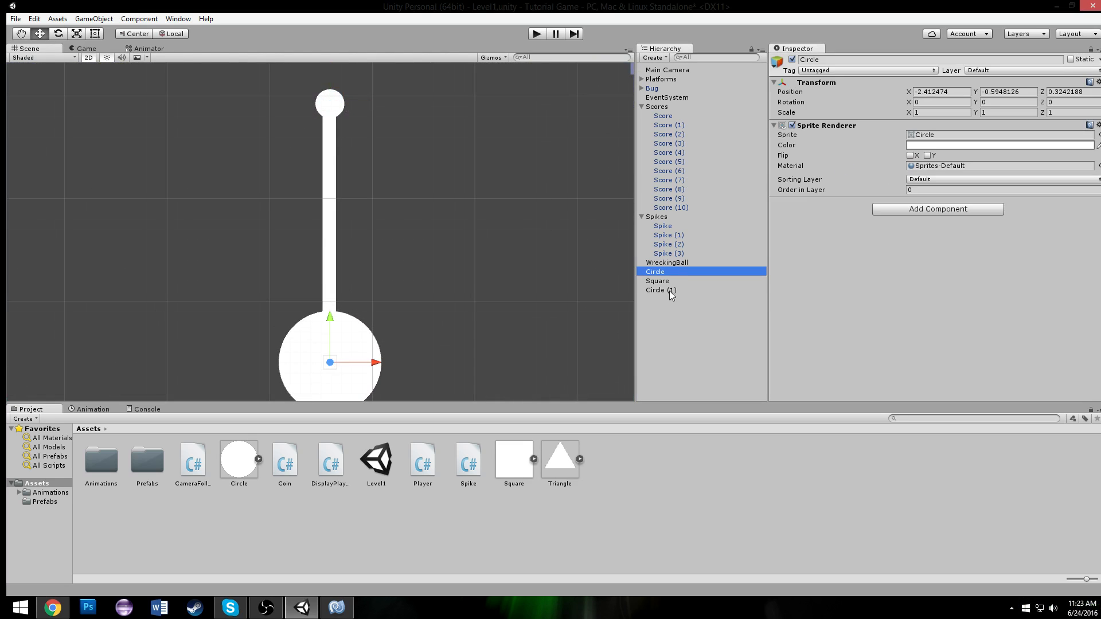
left_click(668, 291, "shift")
left_click_drag(670, 279, 672, 263)
left_click(671, 262)
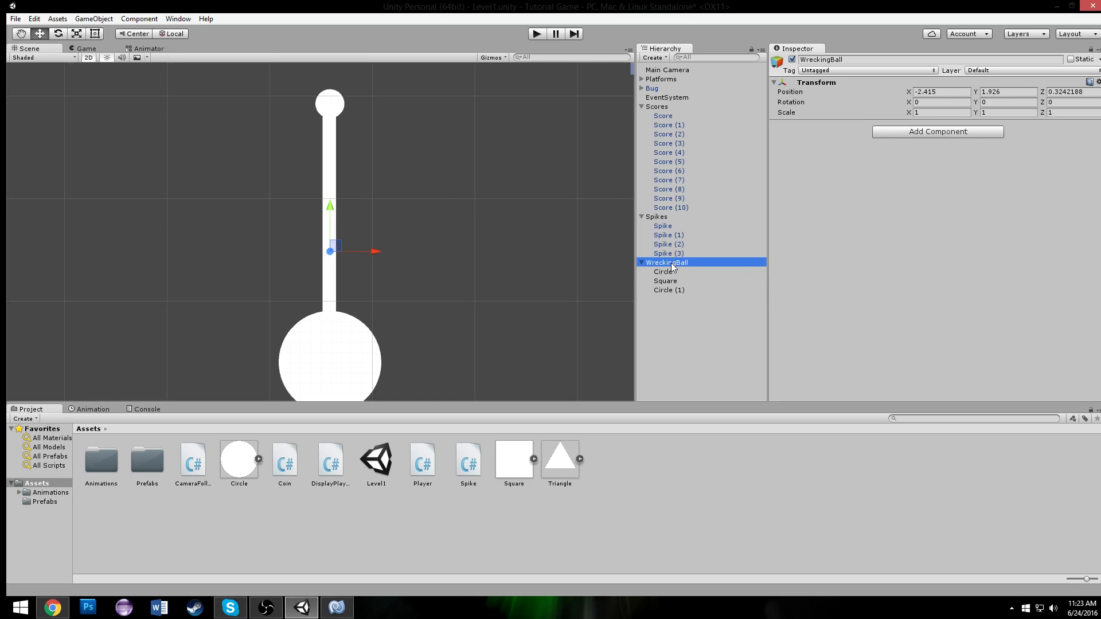
Step: Try rotating WreckingBall about its pivot on the Z axis, and undo the rotation
left_click_drag(1044, 106, 847, 172)
scroll(491, 191, "down", 5)
scroll(407, 196, "down", 8)
key("ctrl+z")
Step: Clear the selection and play the level briefly to check how the wrecking ball looks in the game
left_click(341, 221)
scroll(338, 219, "up", 9)
left_click(325, 236)
left_click(394, 213)
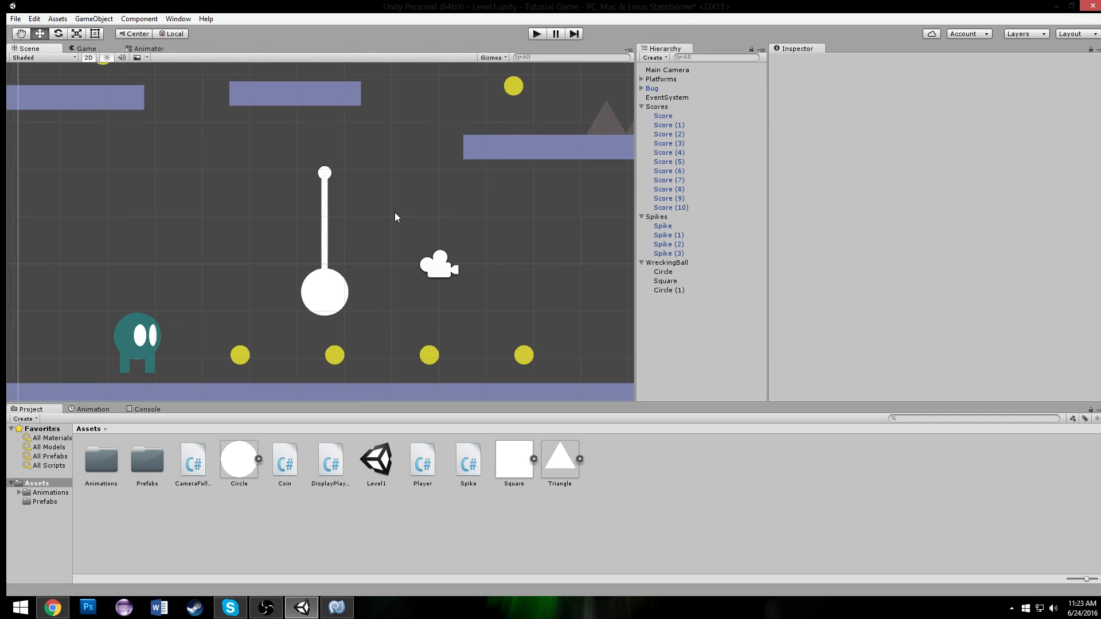
left_click(540, 33)
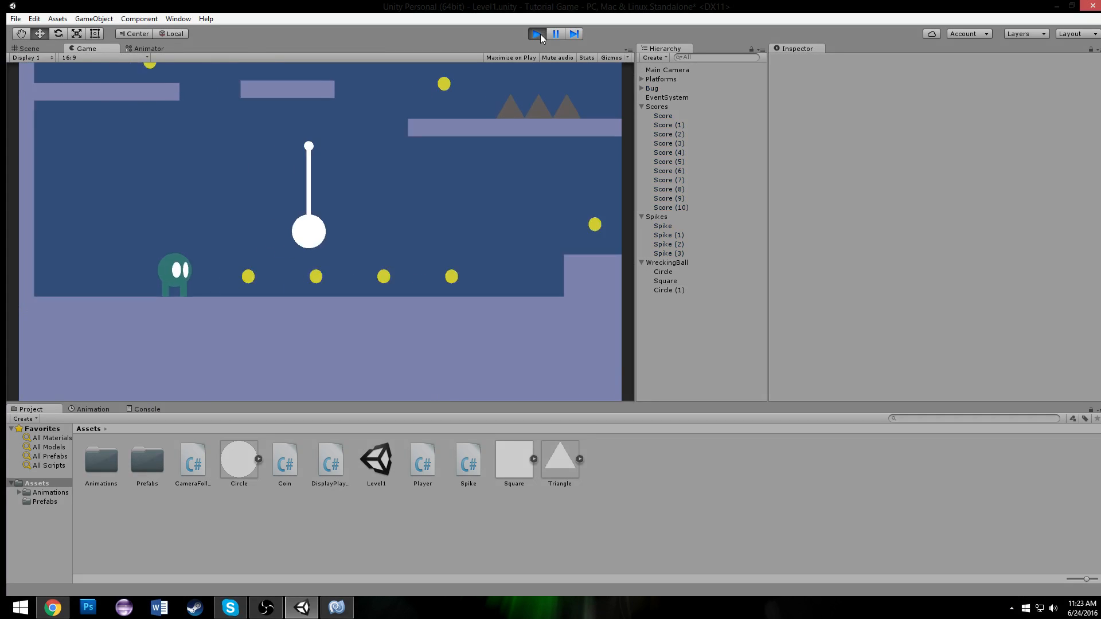
left_click(539, 33)
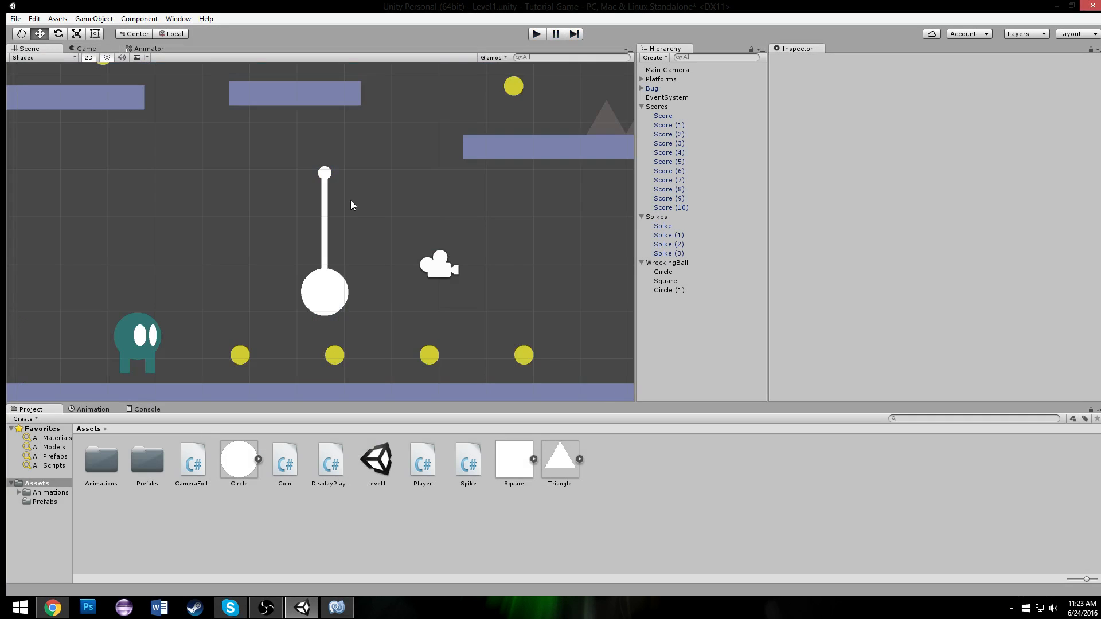
Step: Lower the large Circle to Y -3.66 and stretch the Square rod down to it, at a Y scale of about 3.29
middle_click_drag(348, 246, 346, 270)
left_click(331, 145)
left_click_drag(326, 273, 325, 324)
middle_click_drag(326, 290, 312, 176)
left_click(310, 177)
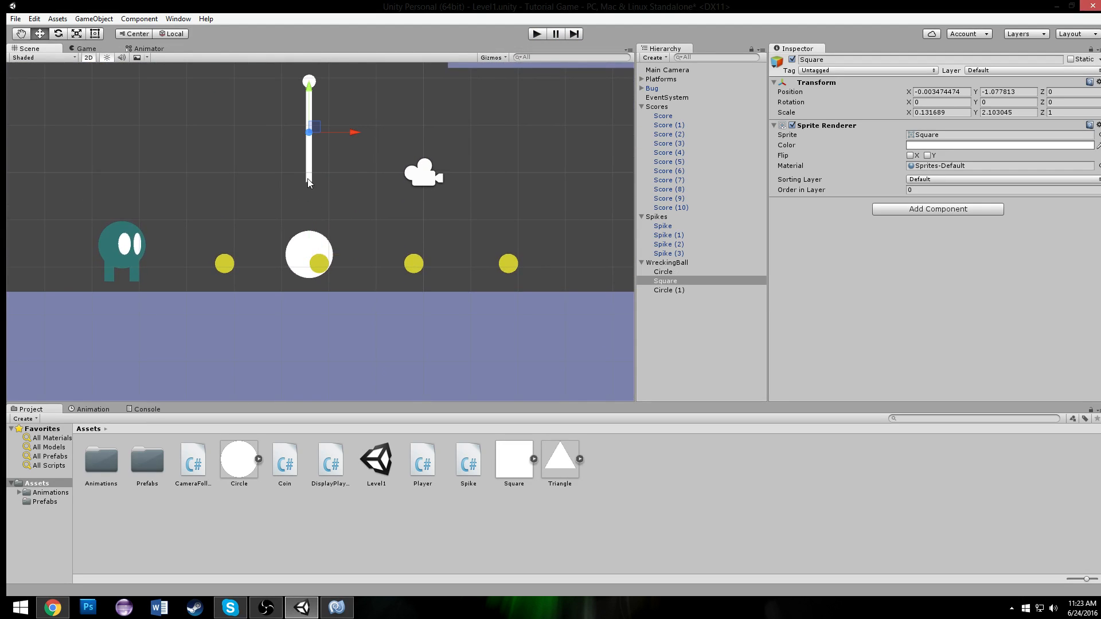
left_click(95, 33)
left_click_drag(308, 184, 317, 247)
left_click(328, 212)
Step: Give the small pivot circle the dark grey colour 5B5B5BFF, Order in Layer 1 and the Platforms sorting layer
left_click(308, 81)
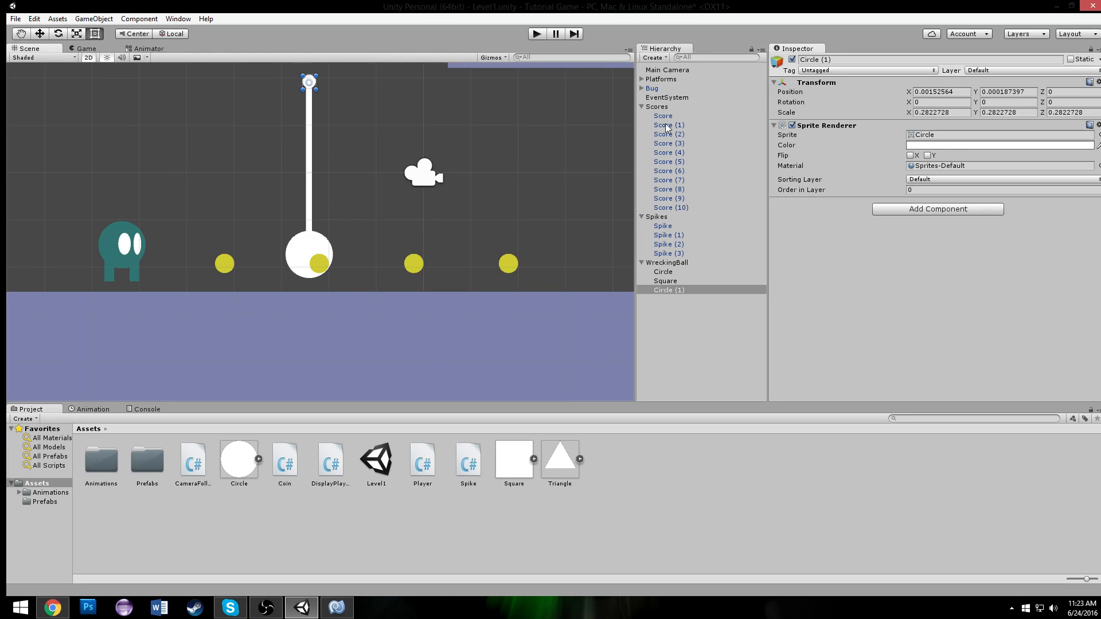
left_click(925, 143)
left_click_drag(766, 194, 723, 248)
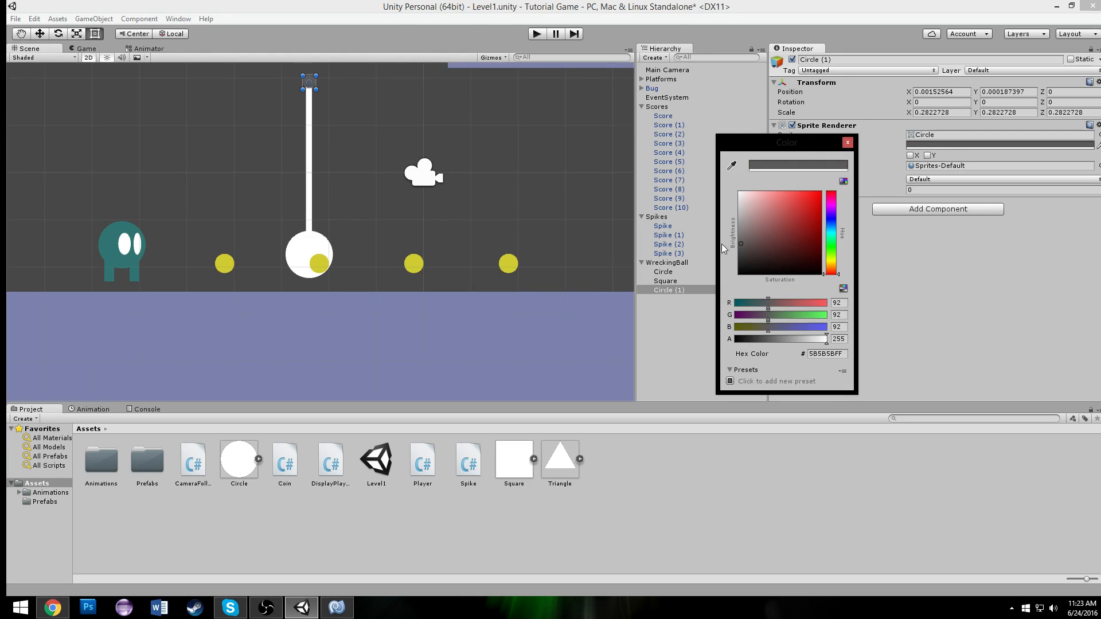
left_click(864, 143)
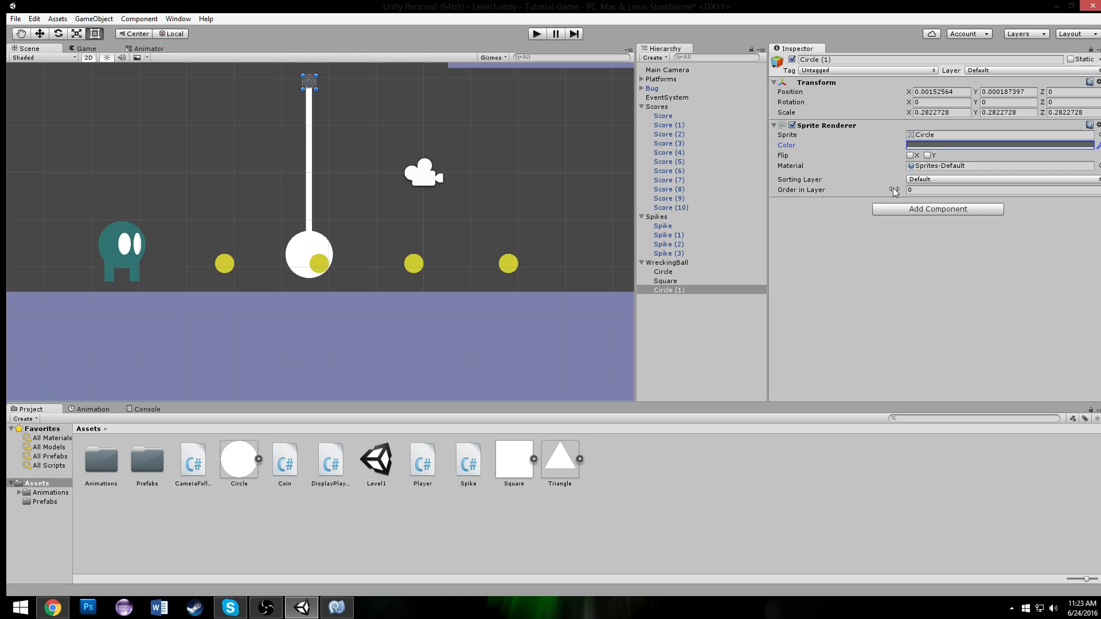
left_click(914, 191)
type("1")
left_click(928, 179)
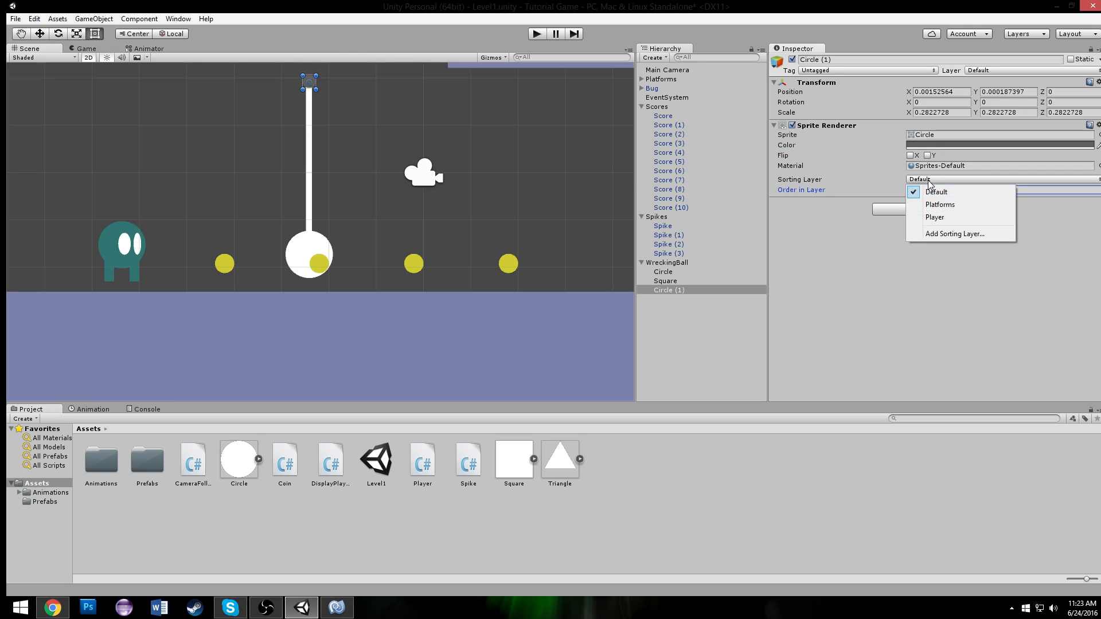
left_click(934, 202)
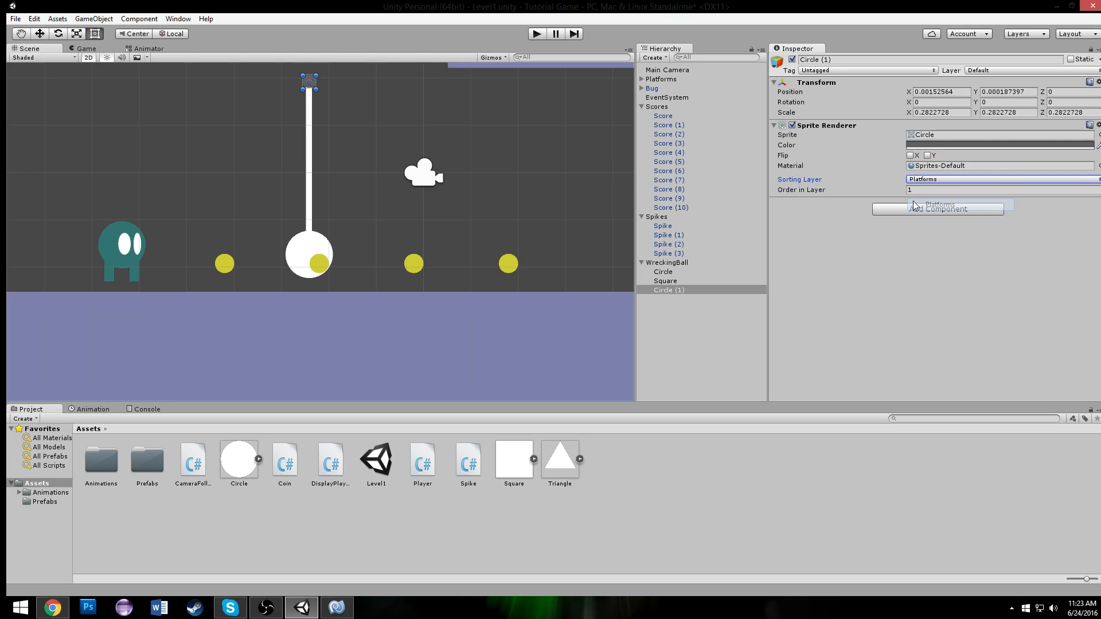
Step: Put the Square rod on the Platforms sorting layer and colour it semi-transparent grey 8E8E8EB9 with alpha 186
left_click(308, 107)
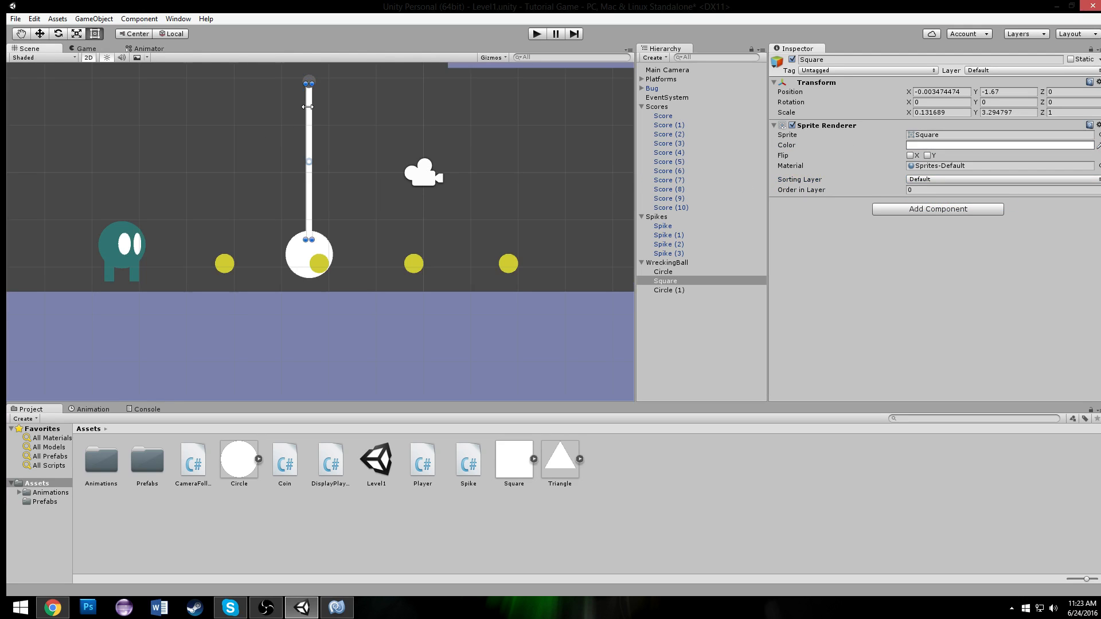
left_click(933, 179)
left_click(934, 203)
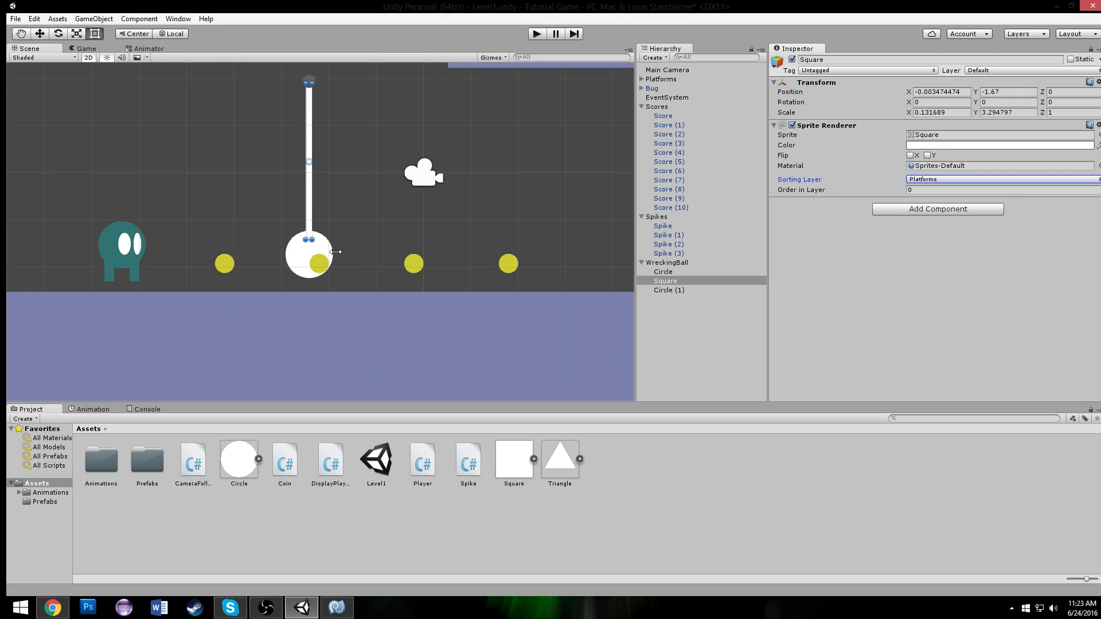
left_click(924, 145)
mouse_move(752, 217)
left_mouse_down()
mouse_move(734, 240)
mouse_move(734, 229)
left_mouse_up()
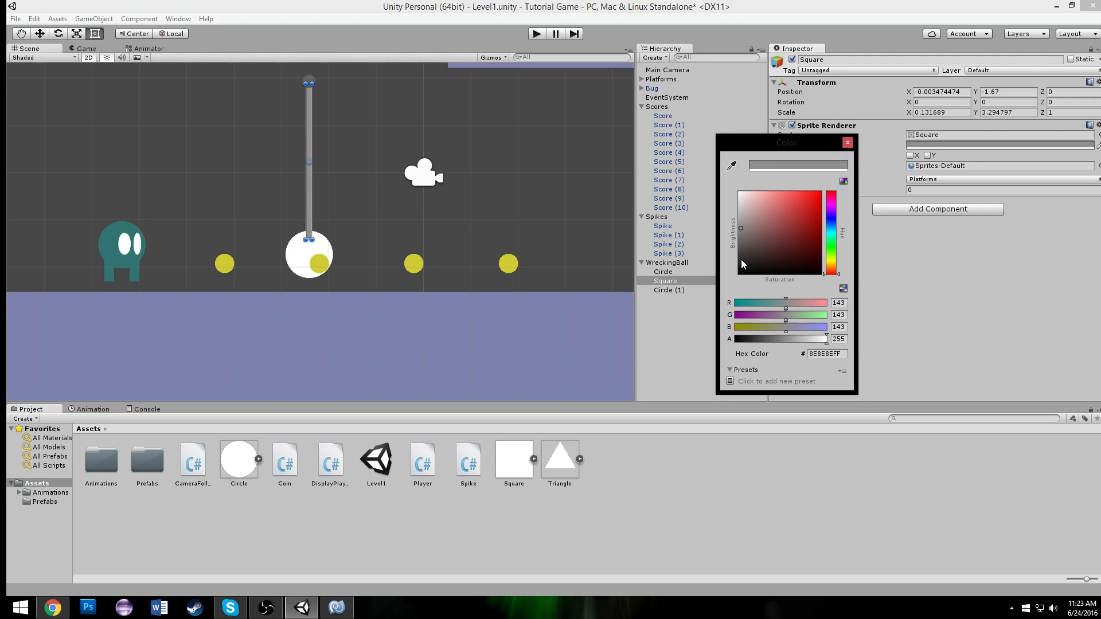
left_click_drag(799, 338, 802, 341)
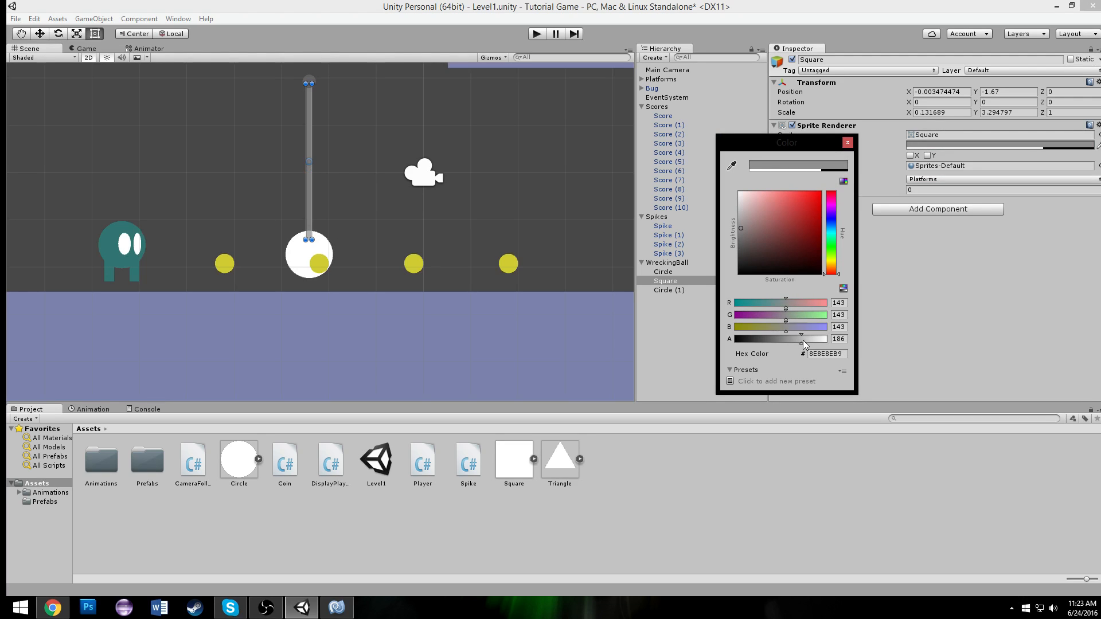
left_click(848, 143)
Step: Set the large Circle to Order in Layer 1 on the Platforms sorting layer and colour it near-black 212121FF
left_click(308, 250)
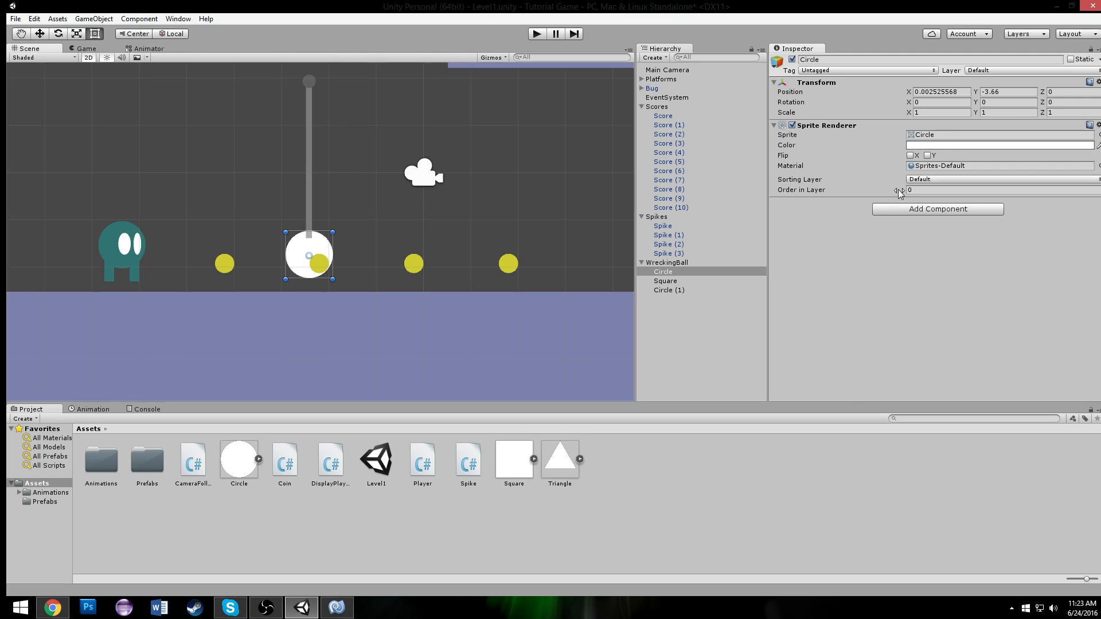
left_click(916, 190)
type("1")
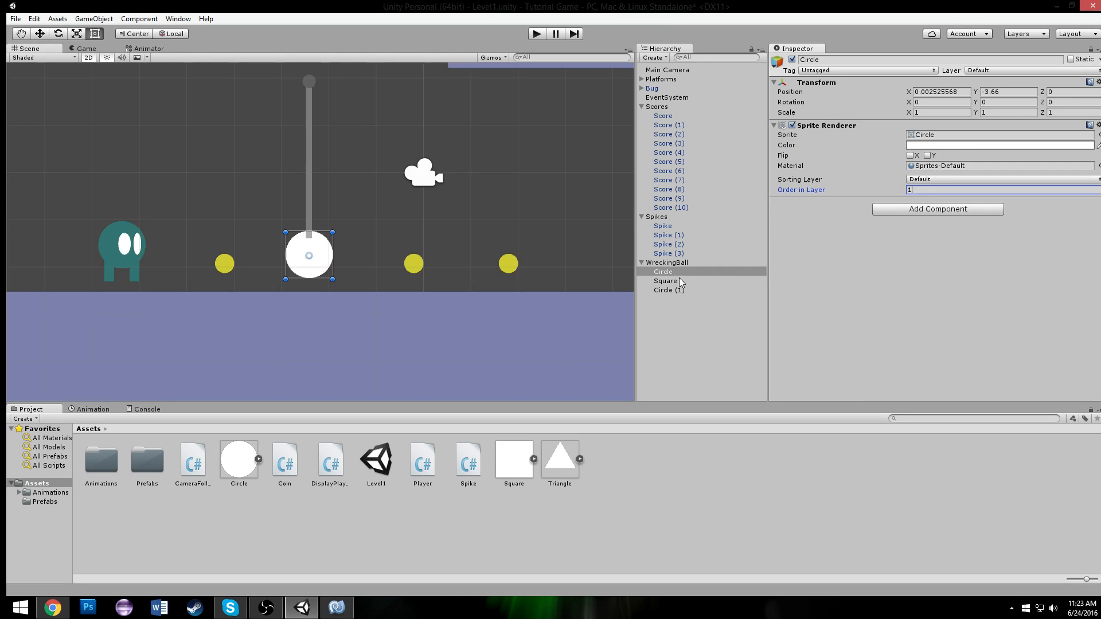
left_click(311, 161)
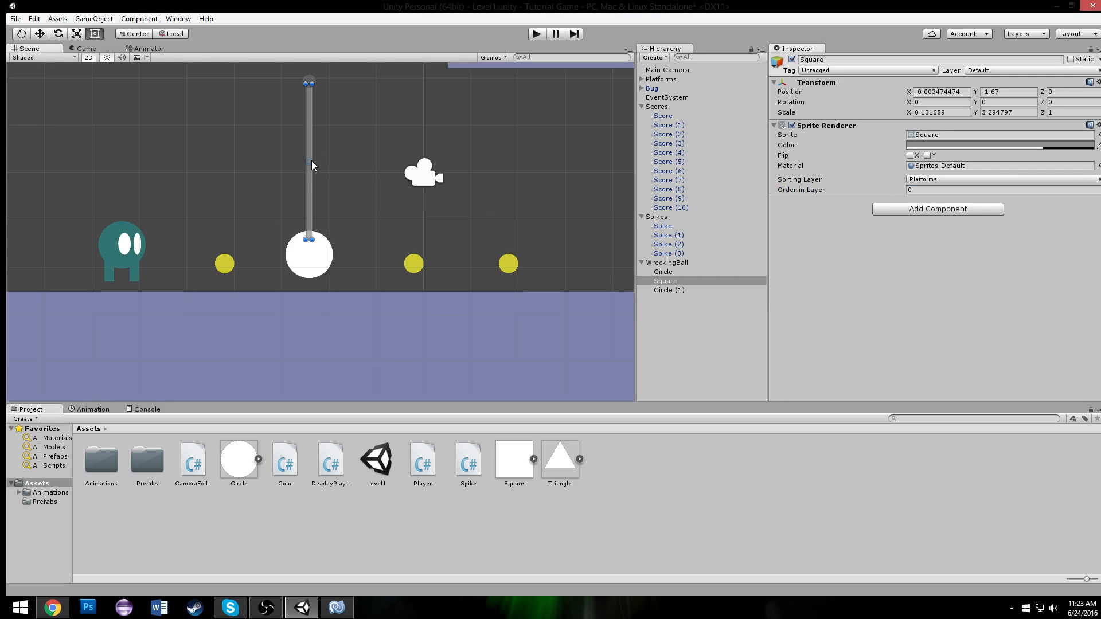
left_click(319, 245)
left_click(913, 181)
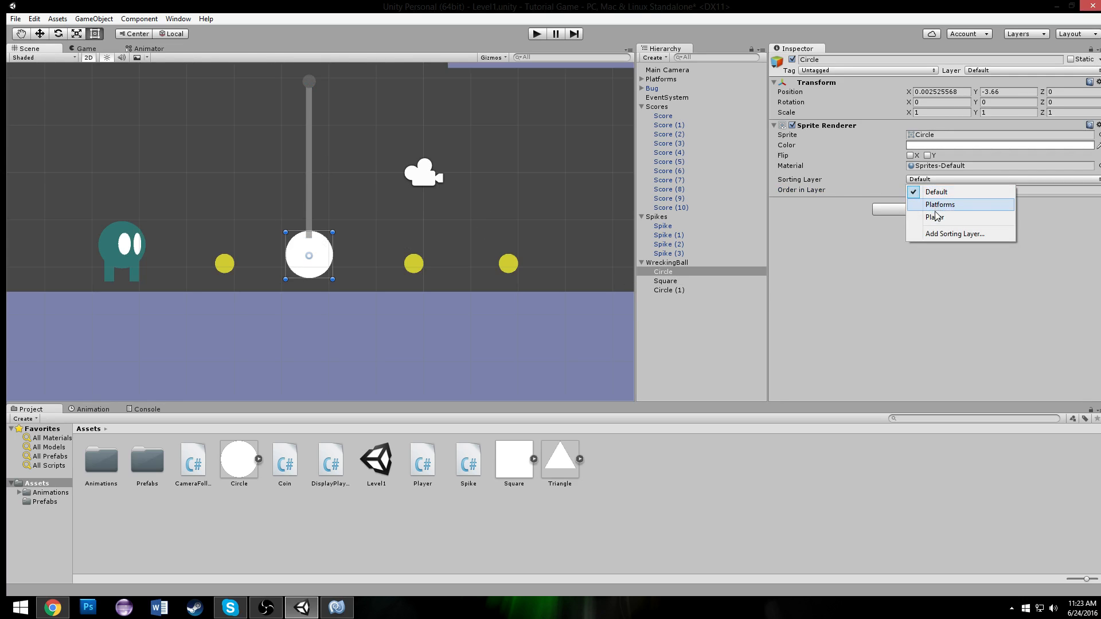
left_click(917, 204)
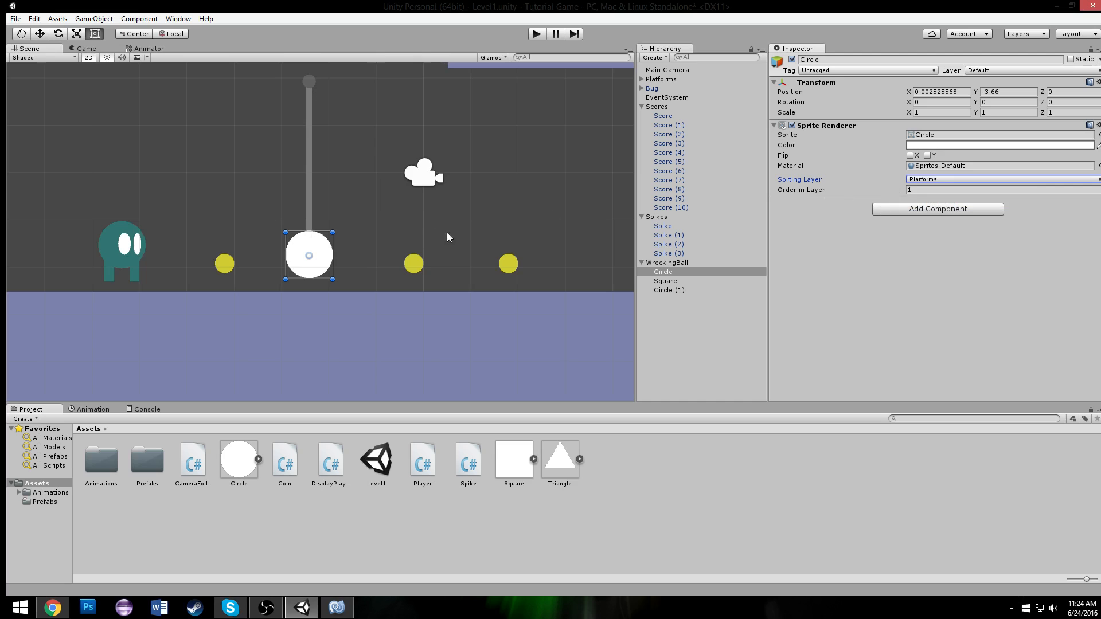
left_click(926, 146)
left_click_drag(751, 229, 727, 262)
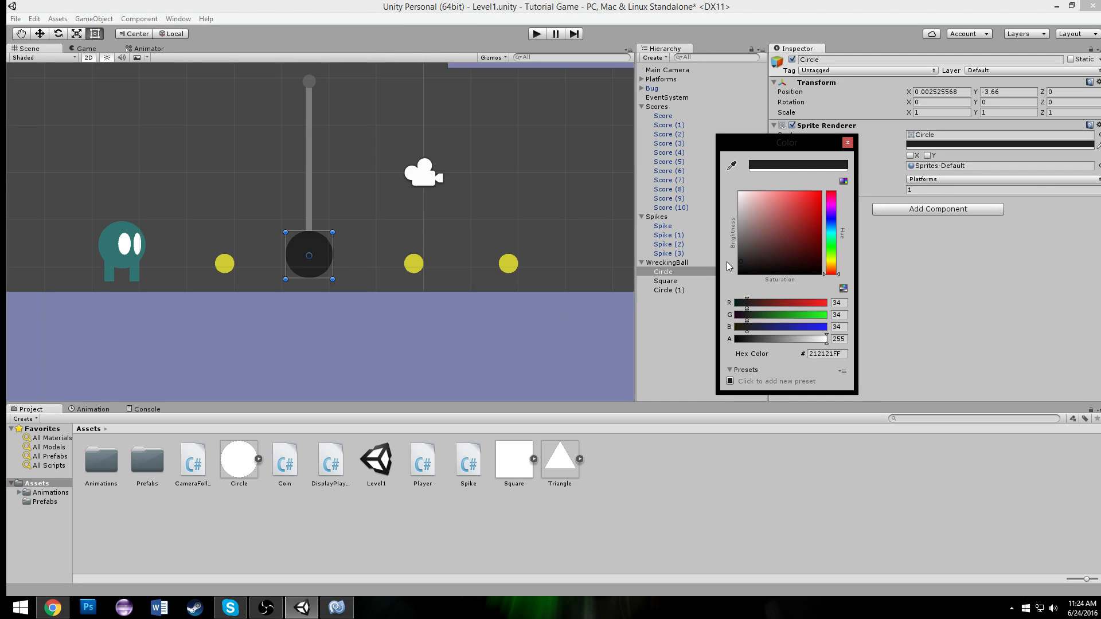
left_click(847, 142)
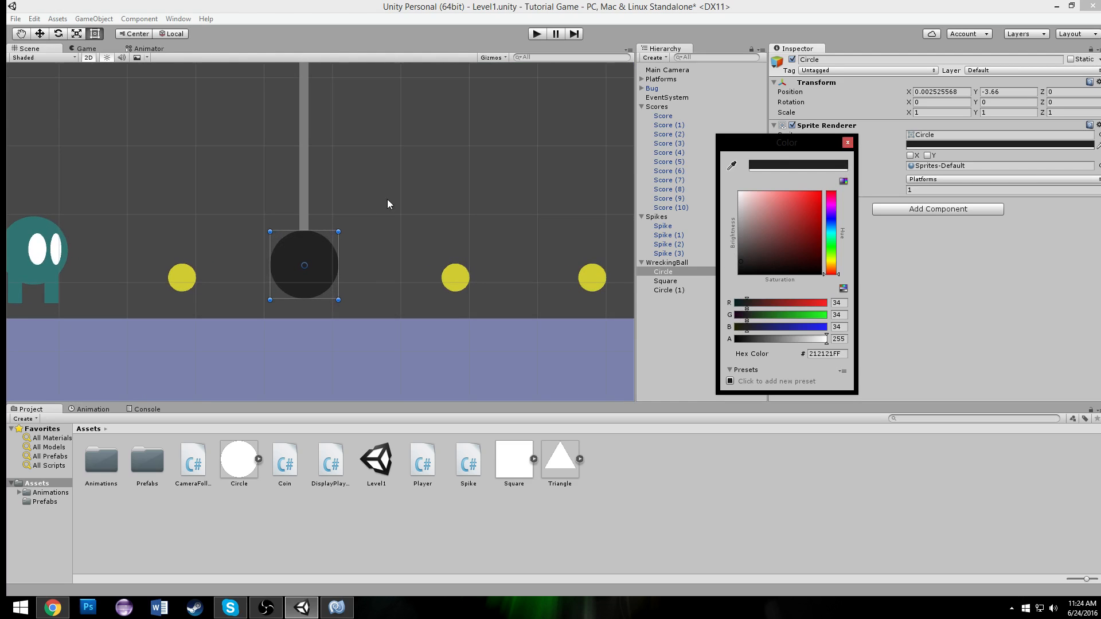
Step: Place a Triangle sprite beside the black ball and shrink it to about 0.3 scale as a spike
scroll(361, 208, "up", 5)
scroll(558, 235, "up", 3)
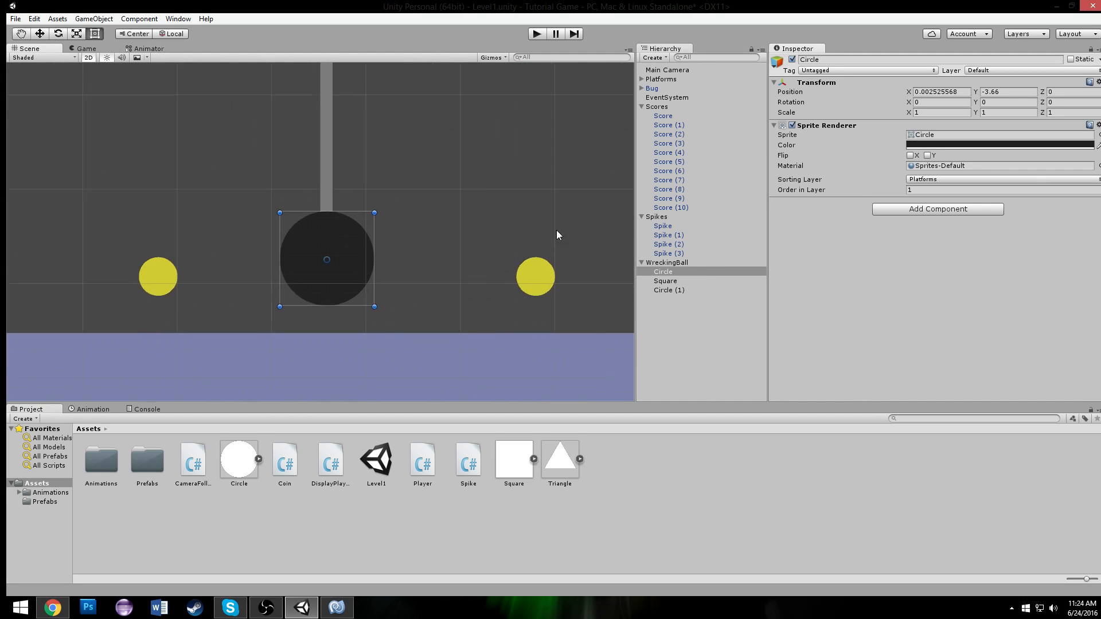
left_click_drag(566, 461, 378, 199)
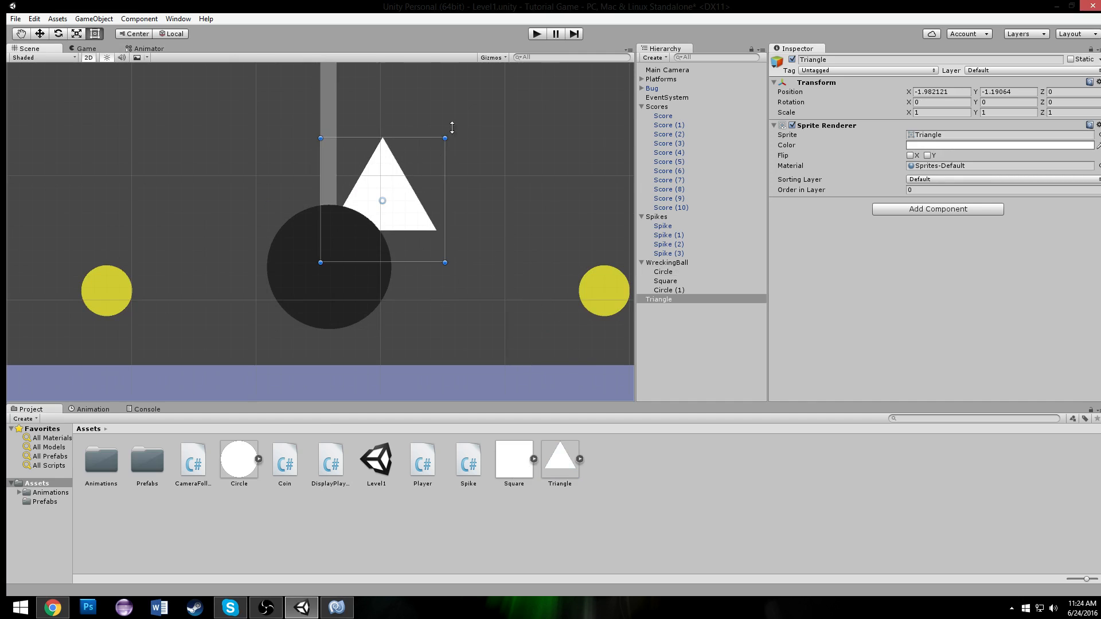
left_click_drag(448, 182, 417, 287, "shift")
Step: Duplicate the triangle seven times, and move and rotate the copies into spikes pointing outward around the black ball
key("ctrl+d")
left_click_drag(416, 244, 281, 298)
key("ctrl+d")
key("ctrl+d")
left_click_drag(290, 256, 262, 224)
key("ctrl+d")
left_click_drag(294, 182, 298, 296)
key("ctrl+d")
key("ctrl+d")
left_click(413, 285)
left_click(398, 303)
key("ctrl+d")
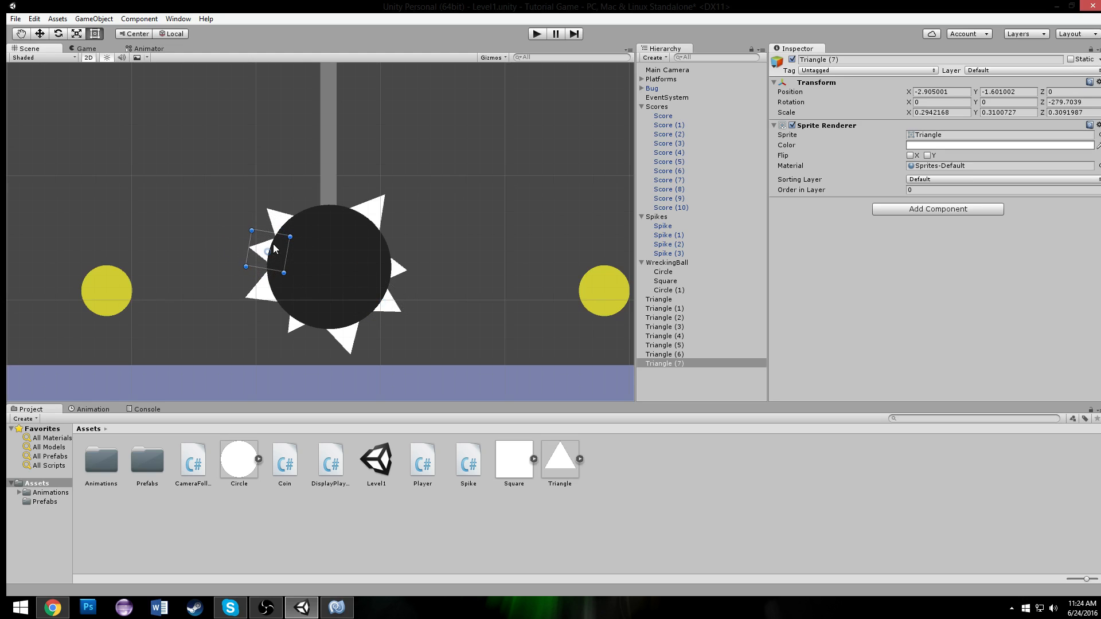
Step: Shift the Triangle (4) spike along the ball's edge to X -2.738, Y -1.319, with a Z rotation of about 37.3
left_click(284, 224)
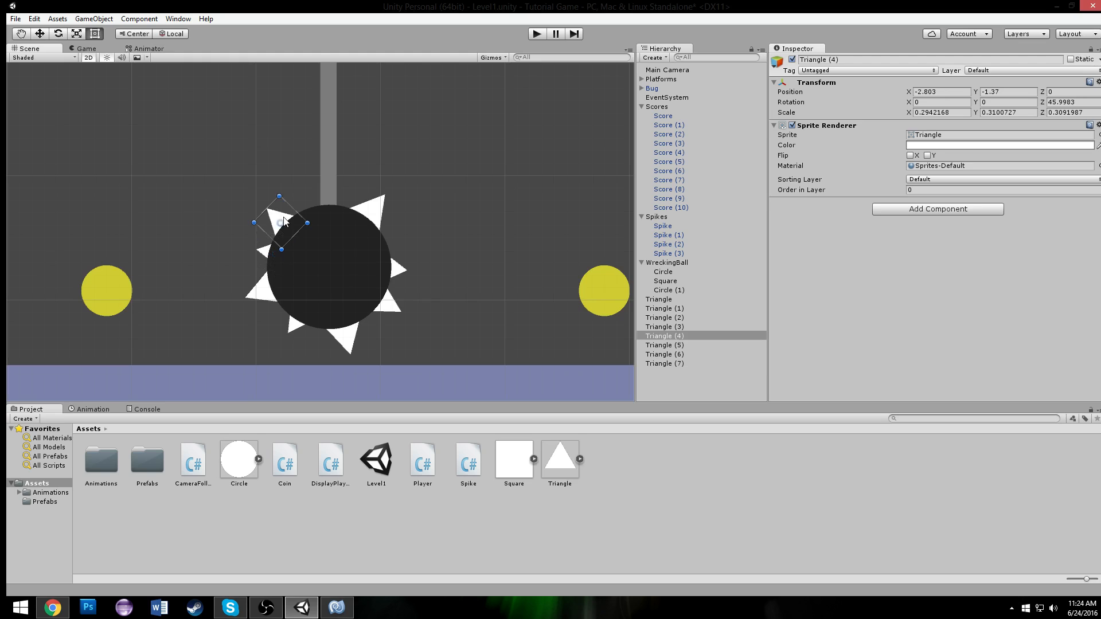
left_click_drag(293, 213, 295, 212)
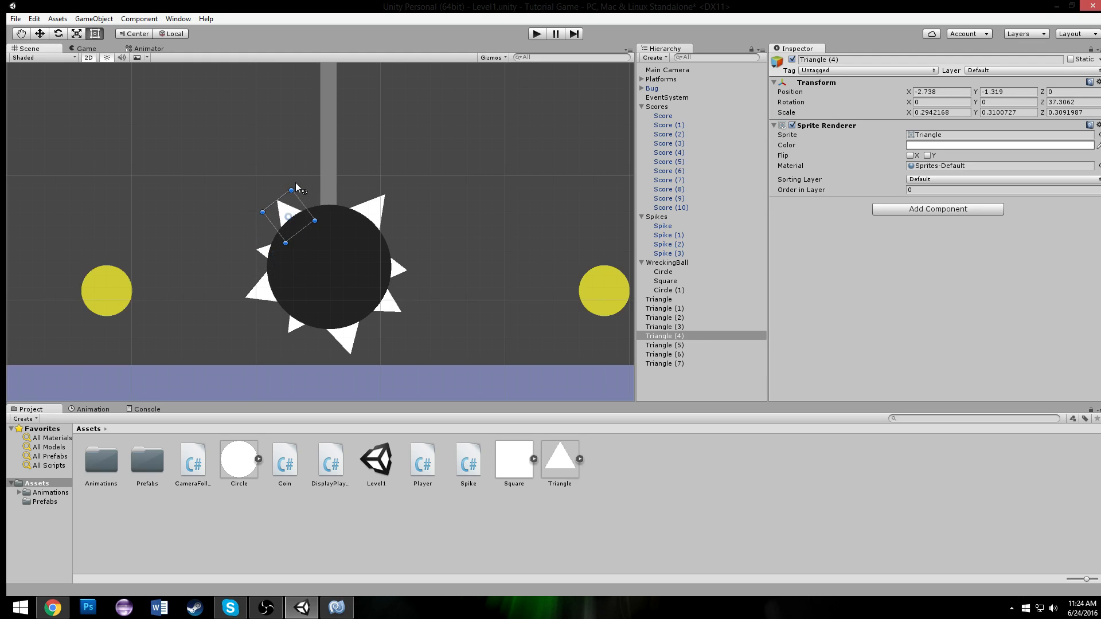
left_click(294, 150)
scroll(352, 149, "down", 5)
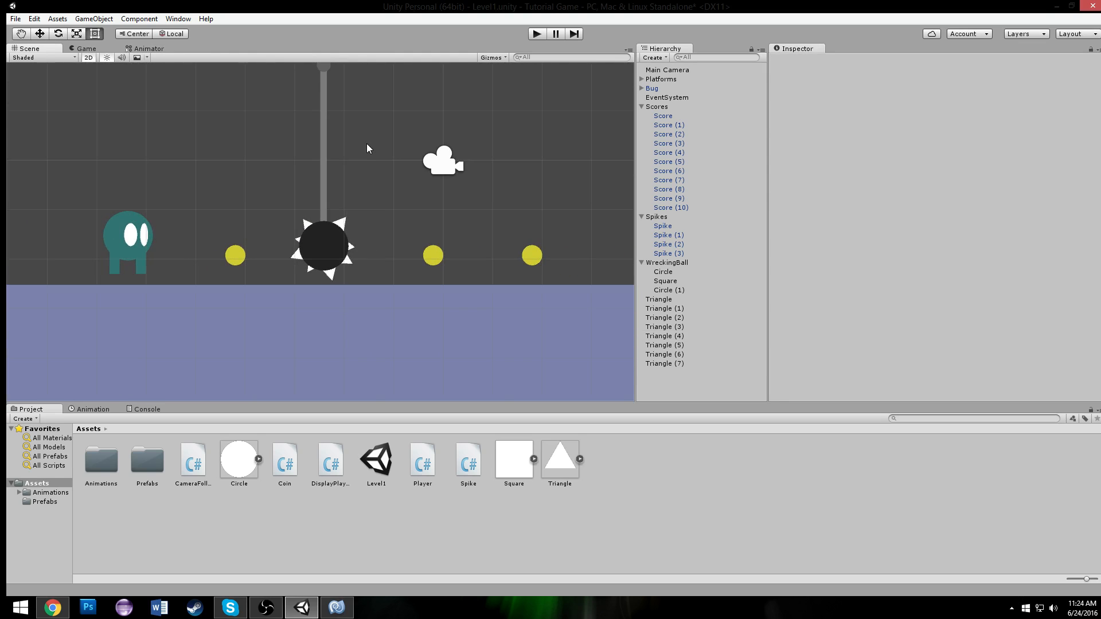
scroll(320, 217, "up", 5)
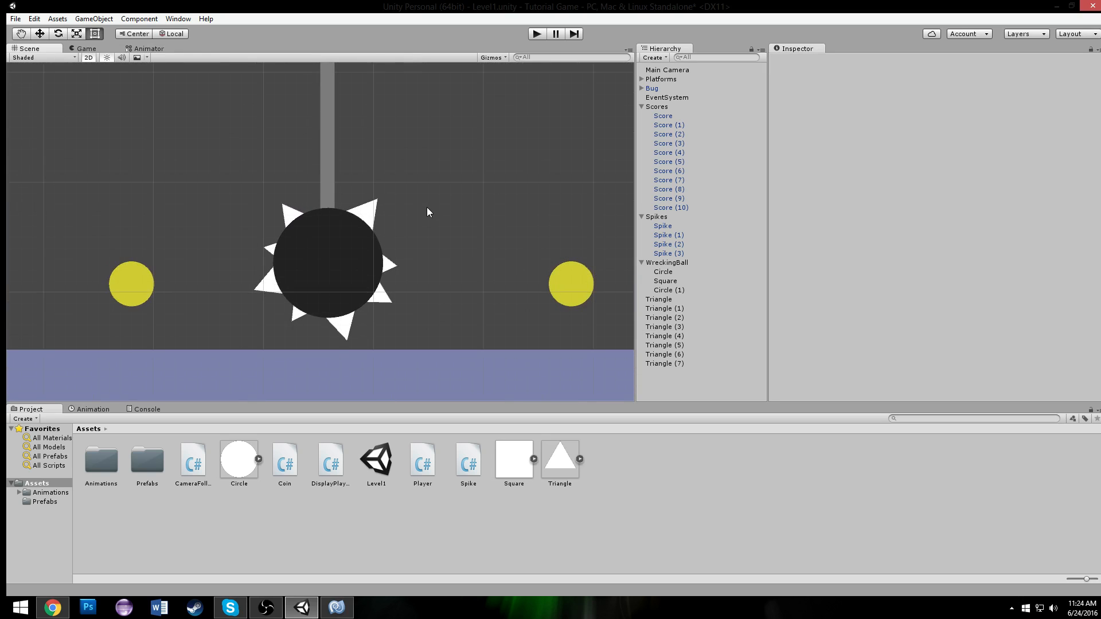
Step: Select Triangle through Triangle (7) and nest them all under WreckingBall
left_click(310, 263)
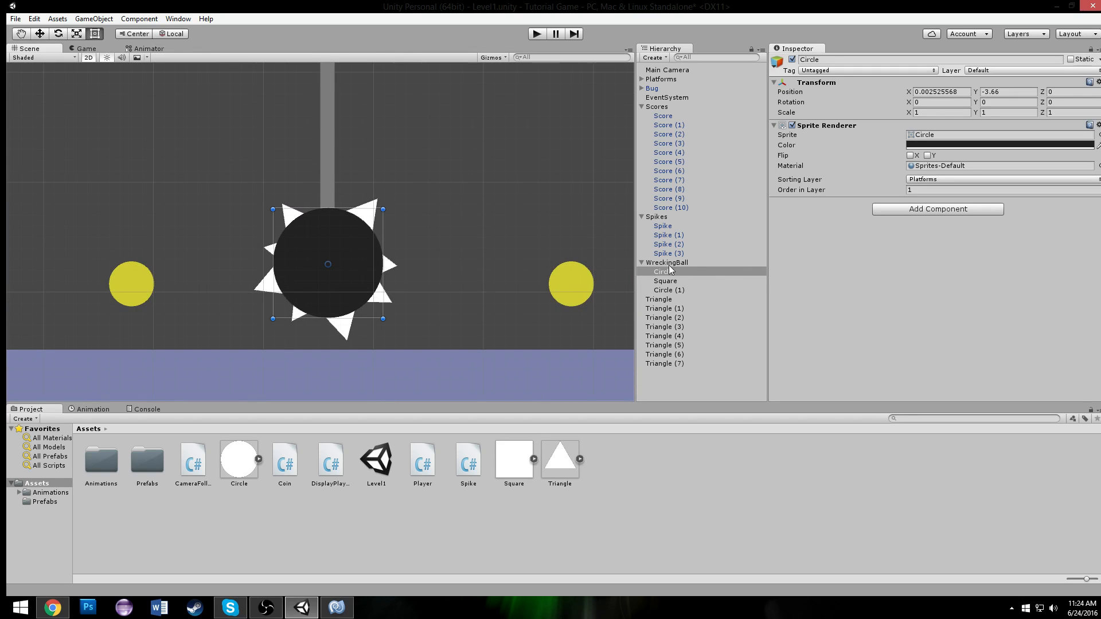
left_click(658, 300)
left_click(672, 366)
left_click(666, 302, "shift")
left_click_drag(668, 309, 666, 264)
left_click(678, 291)
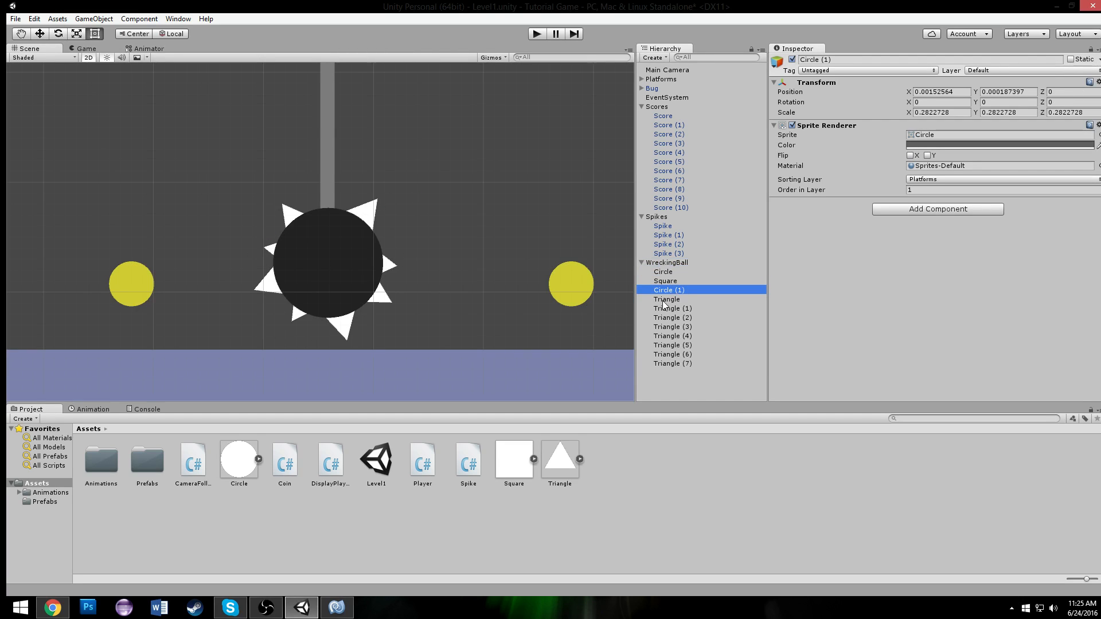
Step: Try a Circle Collider 2D on the wrecking ball's large black Circle sprite, then remove the component
left_click(297, 240)
scroll(537, 192, "up", 2)
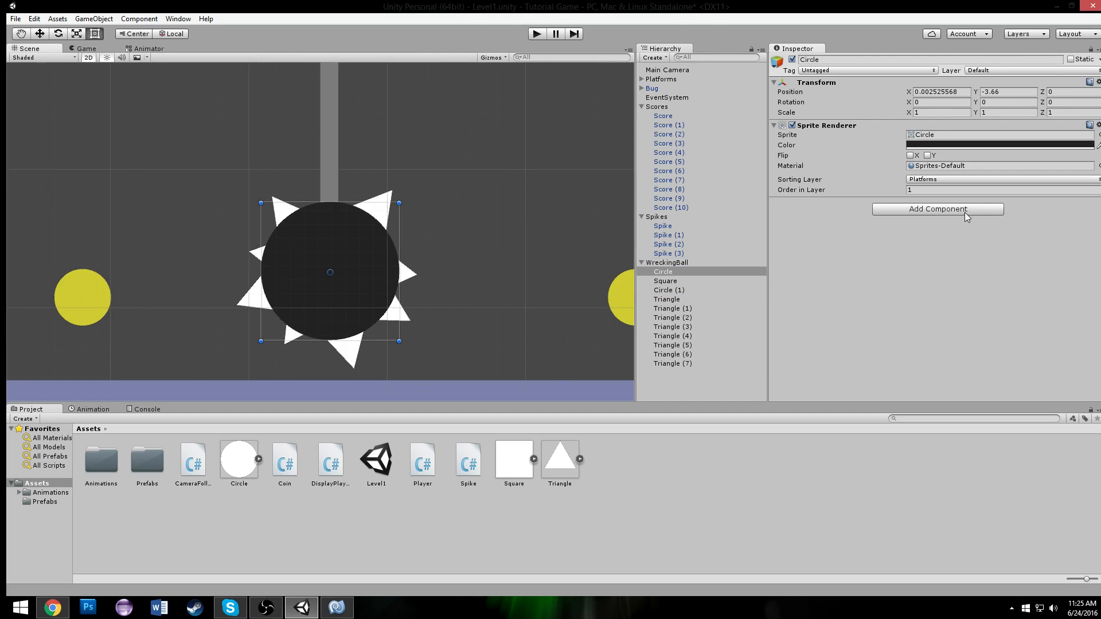
left_click(953, 209)
left_click(920, 287)
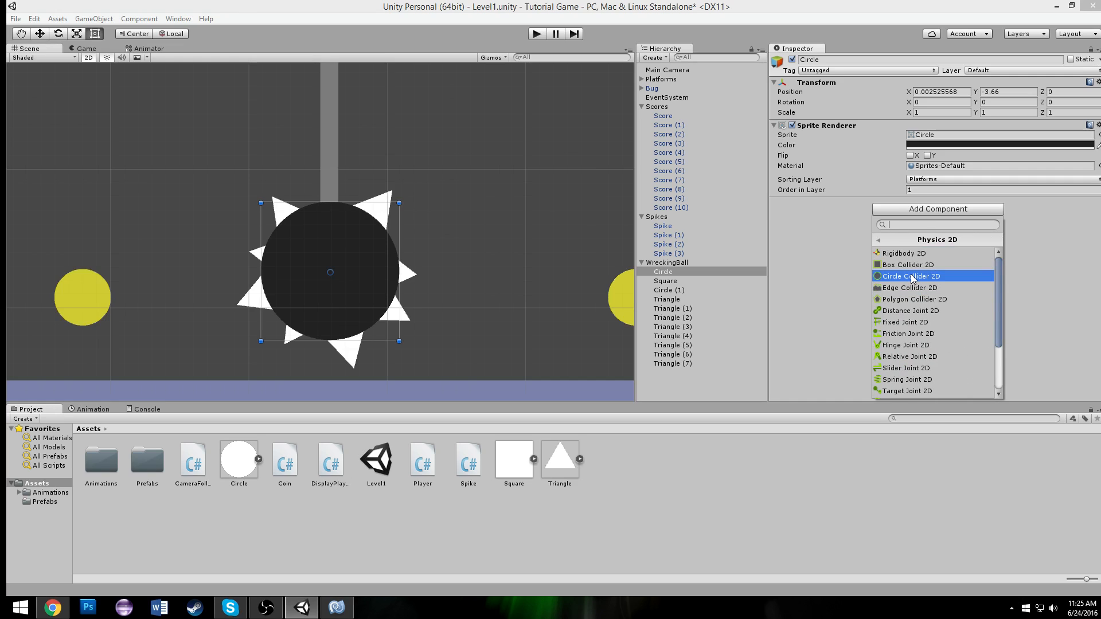
left_click(910, 276)
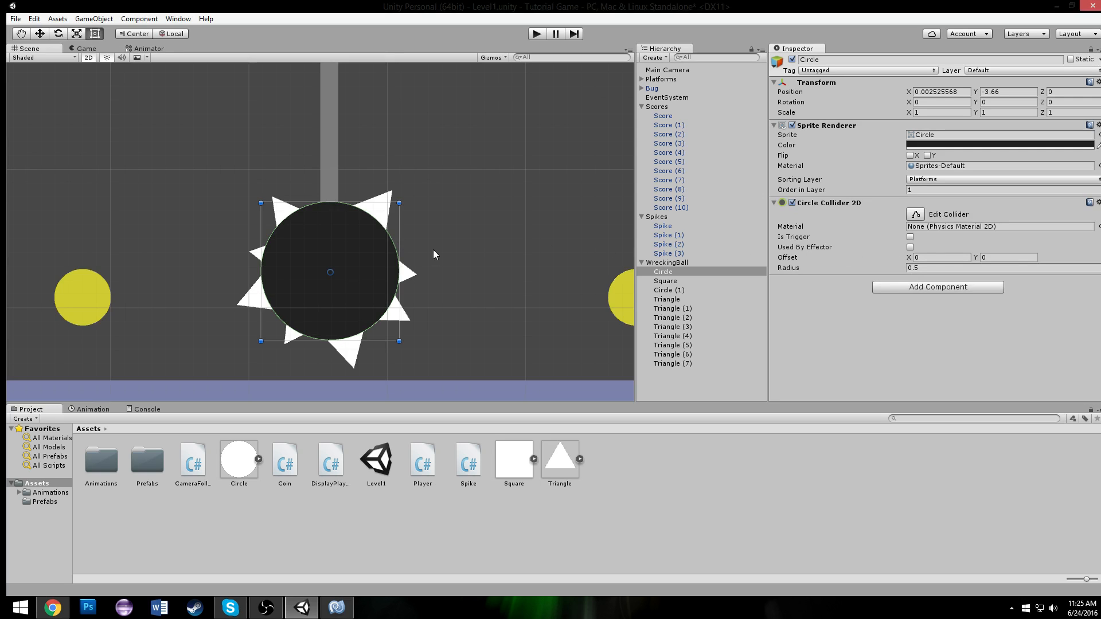
middle_click_drag(383, 254, 364, 180)
scroll(517, 216, "up", 2)
scroll(363, 185, "up", 2)
right_click(907, 207)
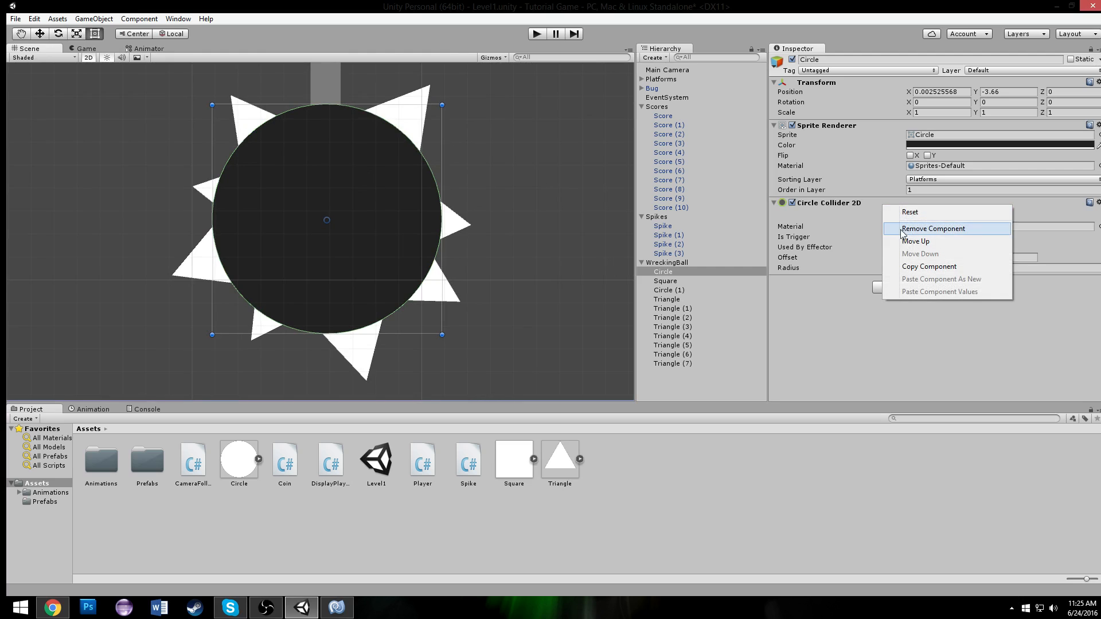
left_click(924, 230)
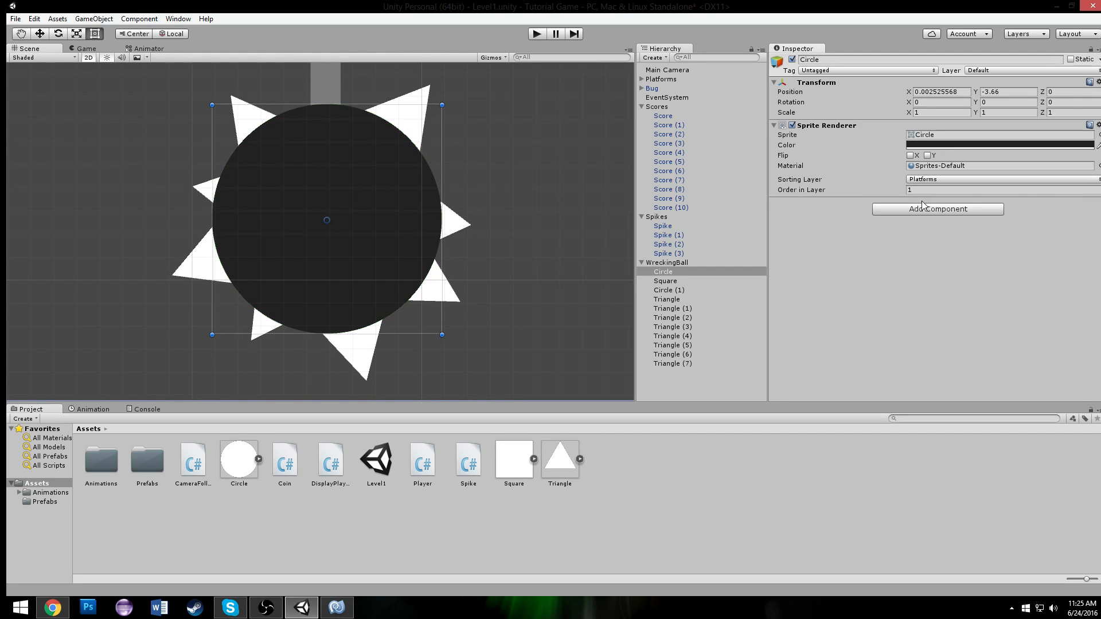
Step: Try a Polygon Collider 2D on the black Circle sprite, then remove the component
left_click(920, 208)
left_click(920, 277)
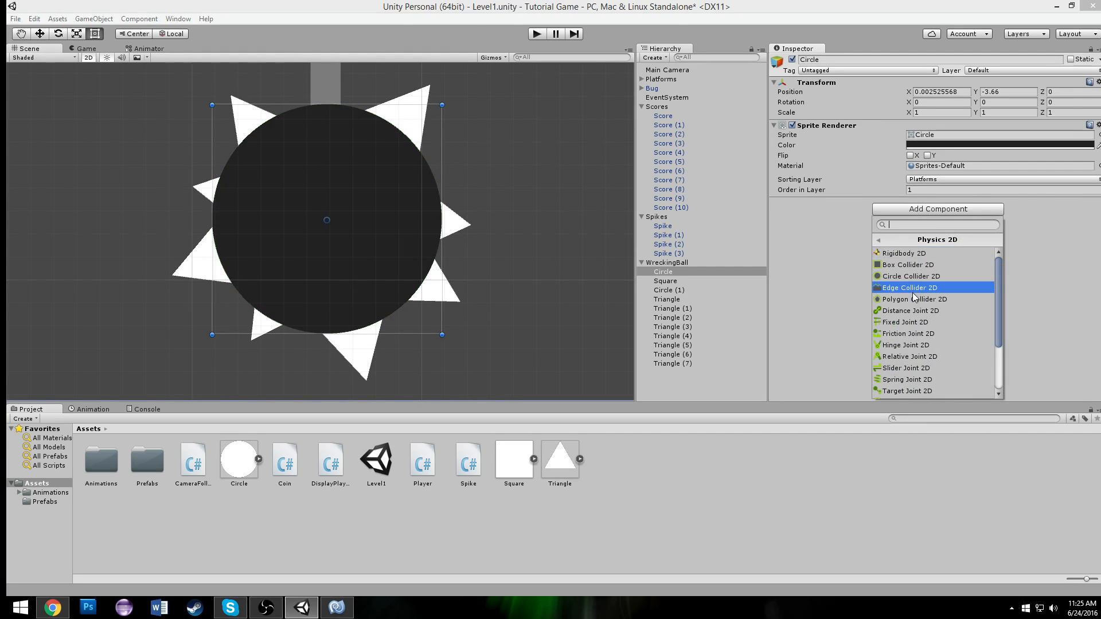
left_click(911, 300)
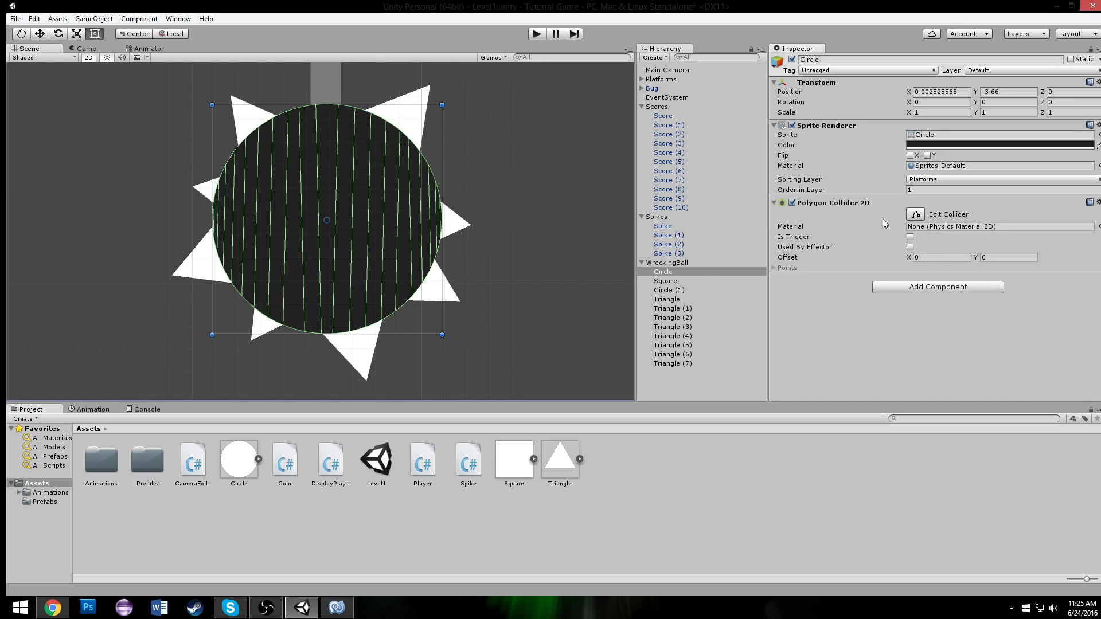
right_click(837, 205)
left_click(835, 235)
right_click(864, 205)
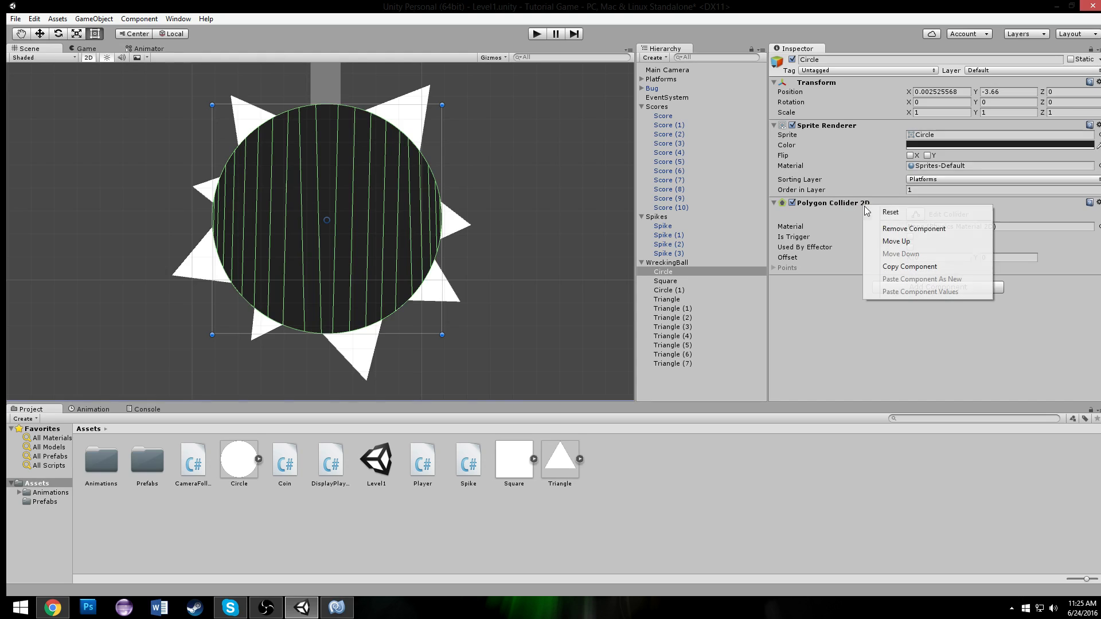
left_click(906, 229)
Step: Add a Circle Collider 2D to the black Circle sprite and enlarge its radius to 0.59 to reach over the spikes
left_click(917, 209)
left_click(924, 287)
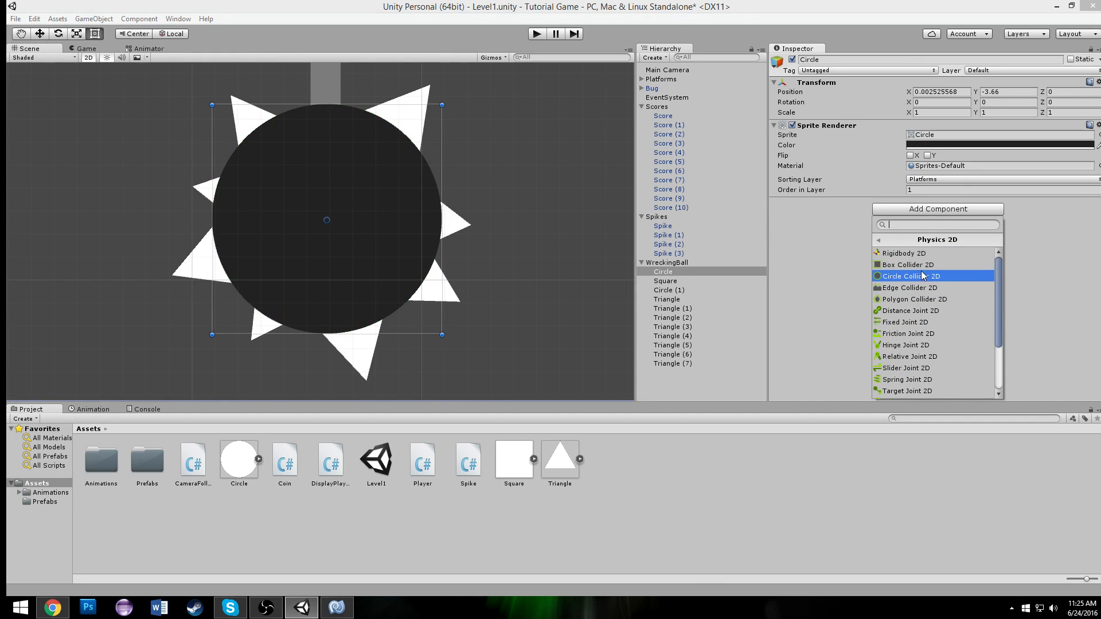
left_click(918, 275)
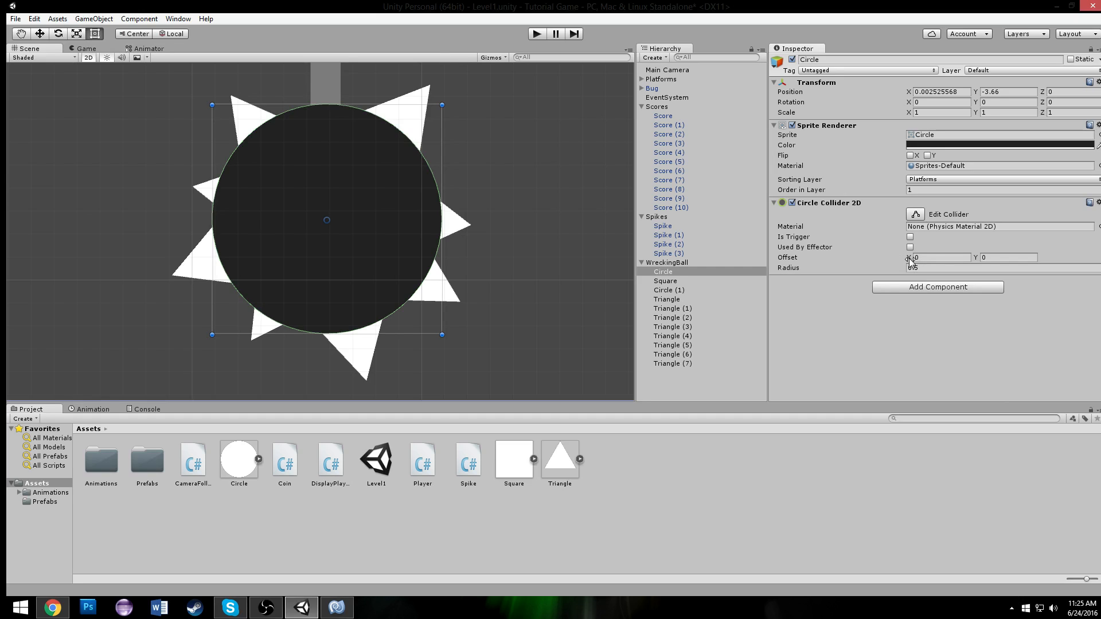
left_click_drag(886, 265, 883, 267)
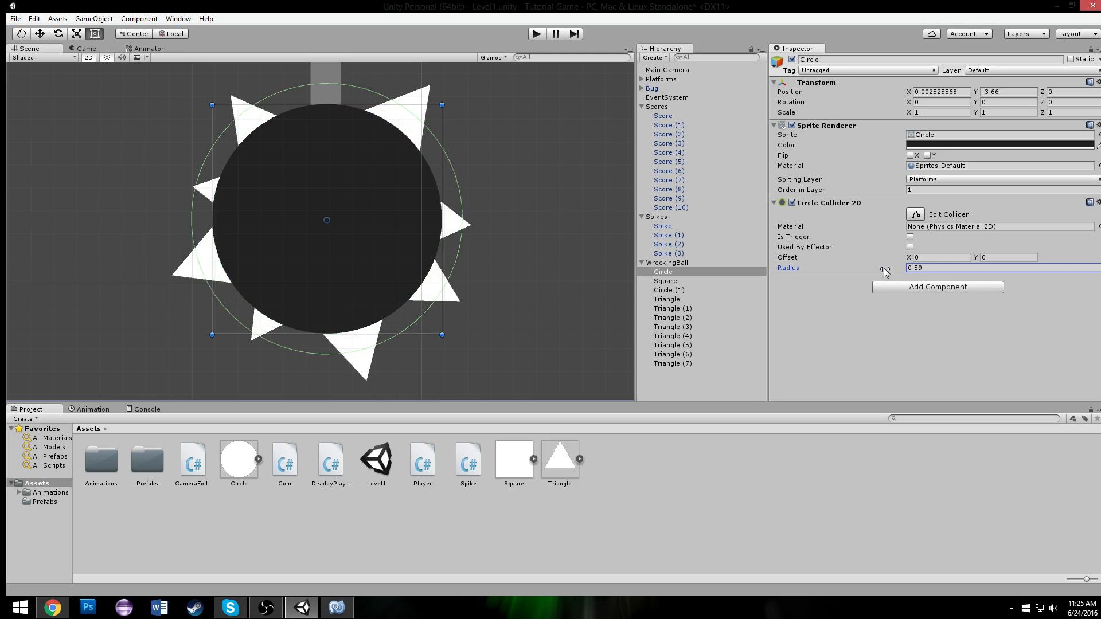
scroll(534, 196, "down", 2)
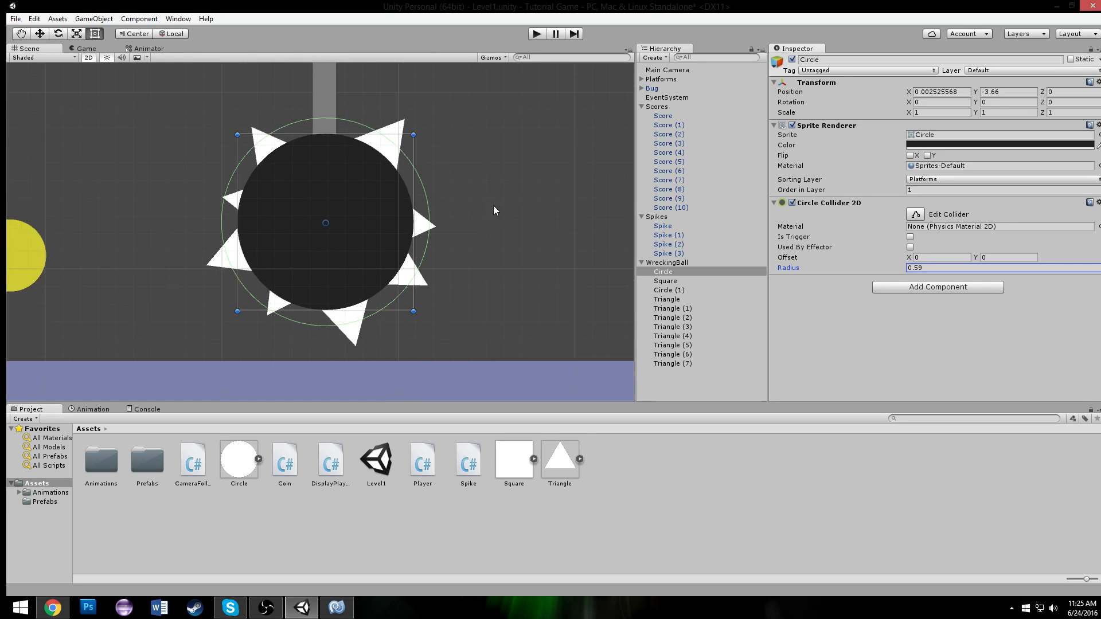
Step: Deselect the ball and save the scene
scroll(402, 280, "down", 4)
left_click(358, 166)
key("ctrl+s")
scroll(359, 159, "up", 6)
scroll(364, 167, "down", 3)
scroll(367, 169, "down", 6)
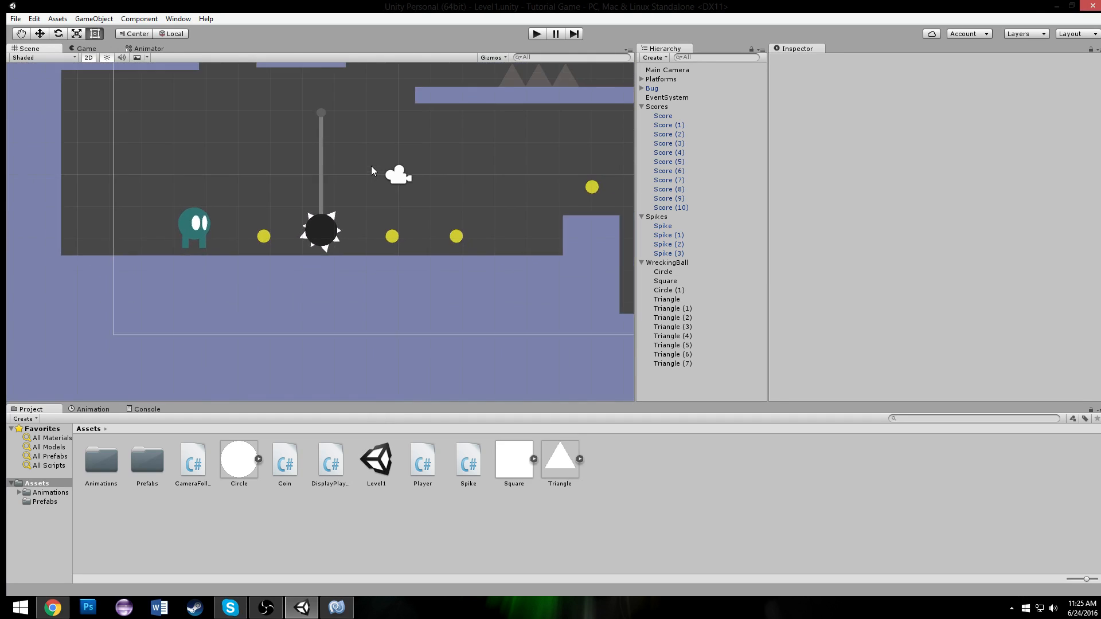
Step: Collapse the WreckingBall object and store it as a prefab in the Prefabs folder
left_click(653, 107)
left_click(642, 263)
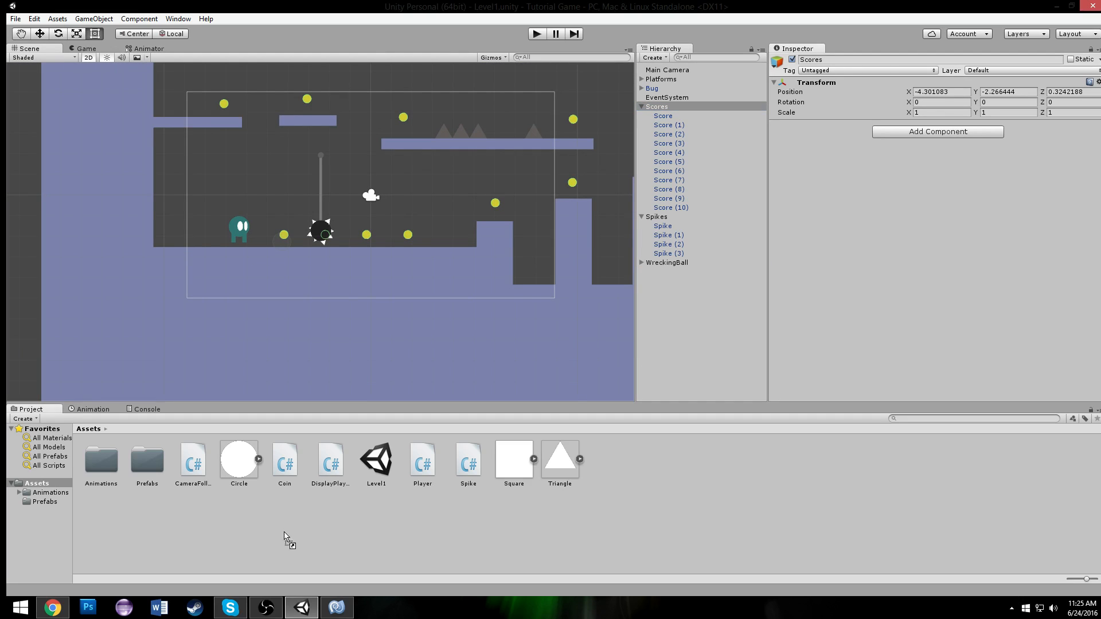
left_click_drag(359, 469, 147, 461)
scroll(288, 301, "up", 3)
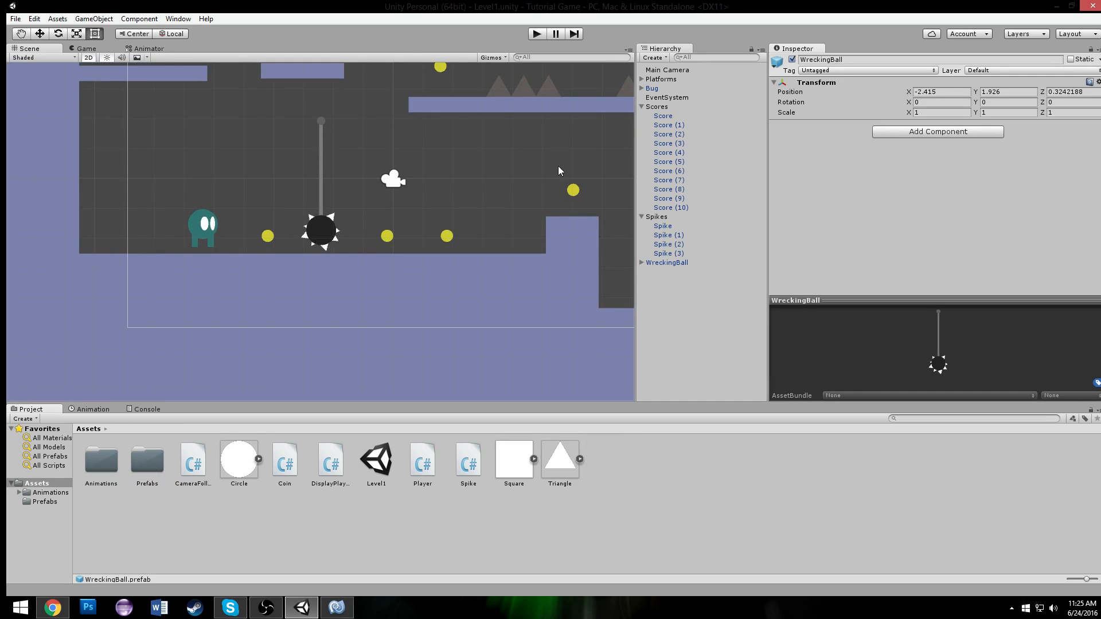
Step: Collapse the Spikes group and expand WreckingBall in the hierarchy to show its parts
left_click(661, 226)
left_click(642, 216)
left_click(641, 226)
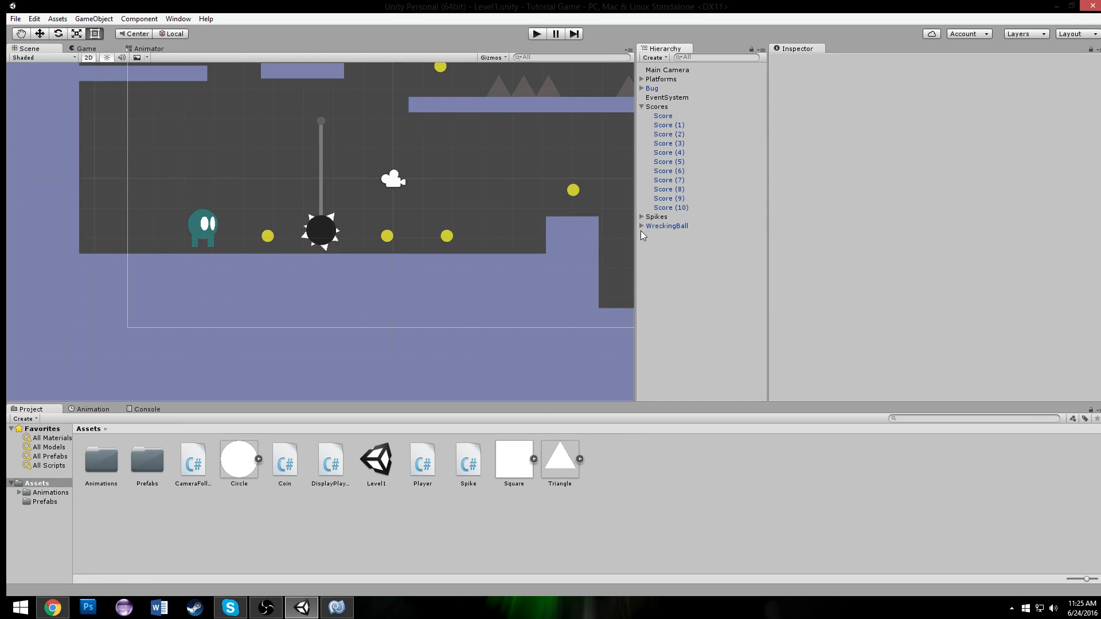
left_click(679, 325)
left_click(666, 316)
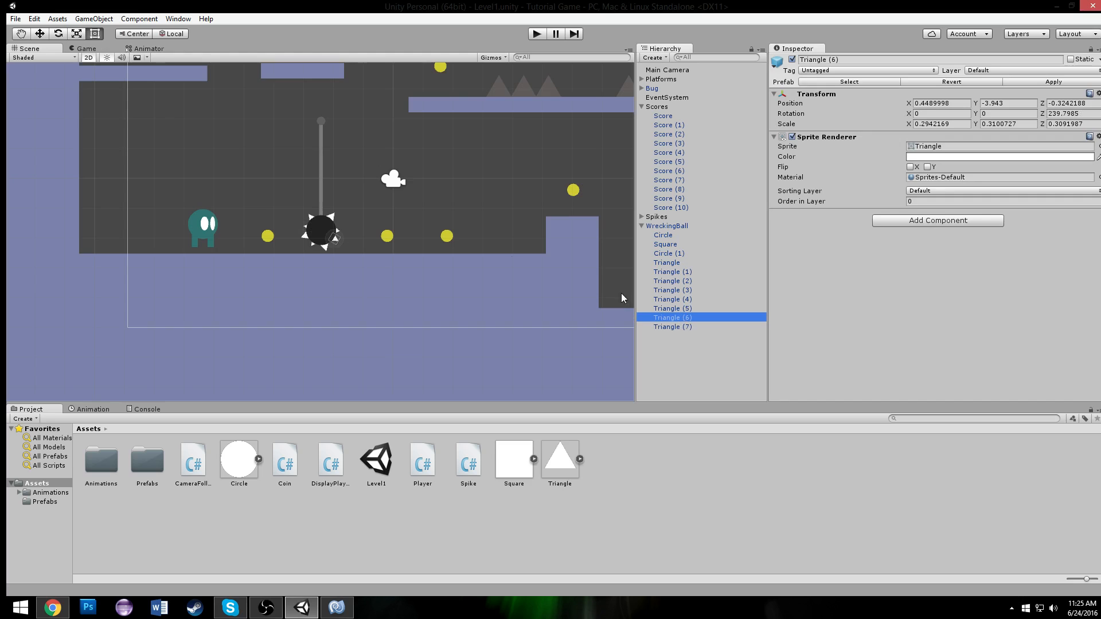
Step: Attach the Spike script to the black Circle inside WreckingBall
left_click(309, 234)
scroll(352, 208, "up", 3)
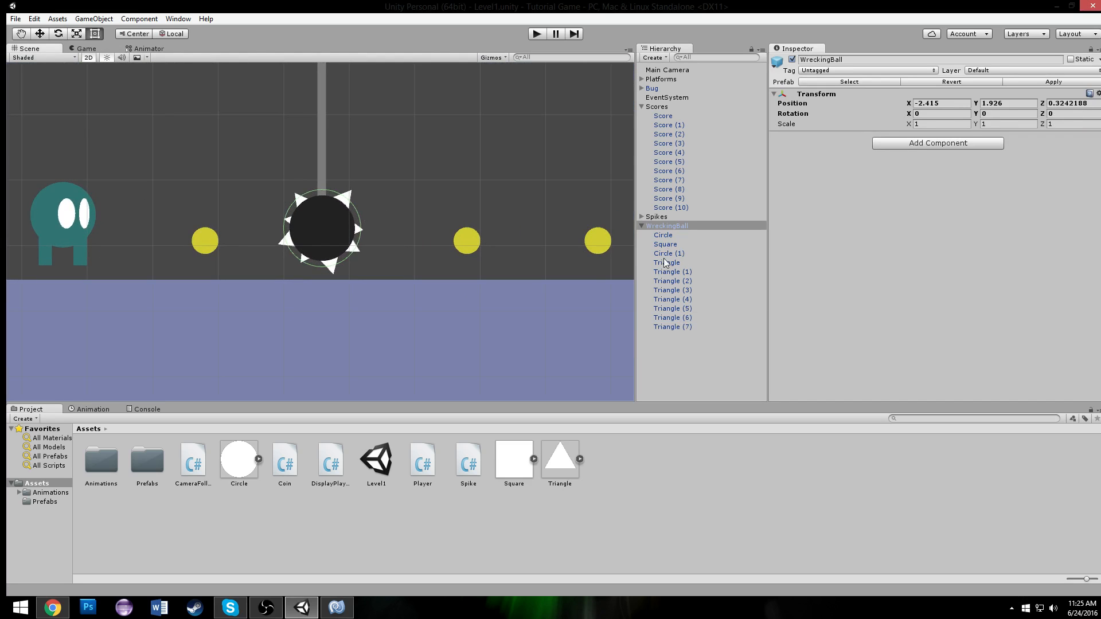
left_click(373, 235)
scroll(387, 230, "up", 3)
scroll(388, 230, "up", 2)
left_click(882, 300)
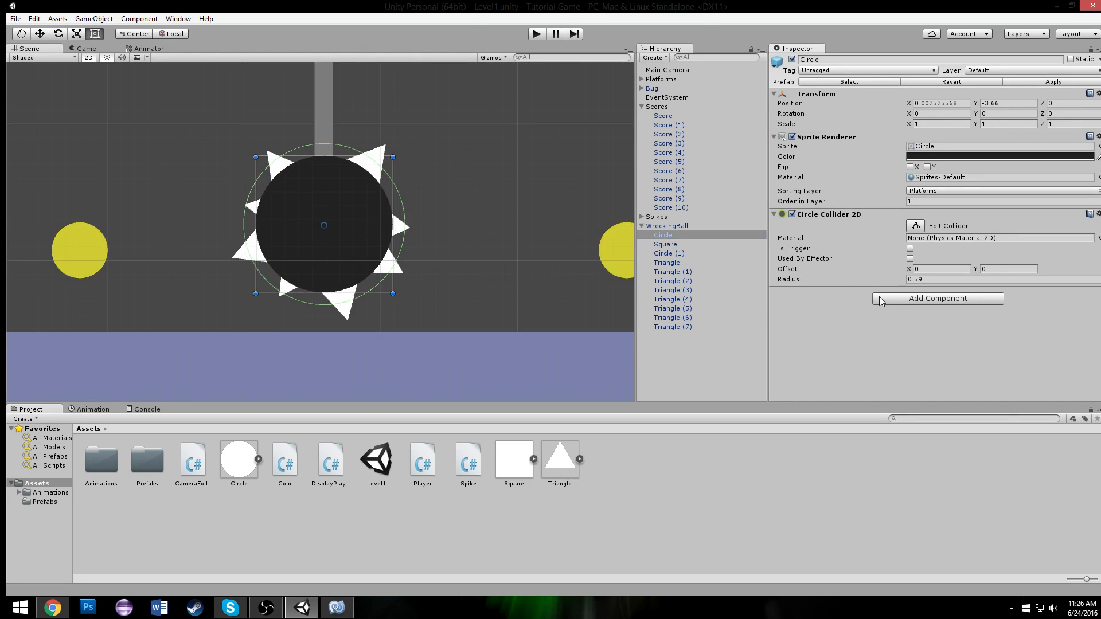
left_click(913, 376)
key("Left")
left_click(914, 483)
left_click(892, 330)
left_click(914, 474)
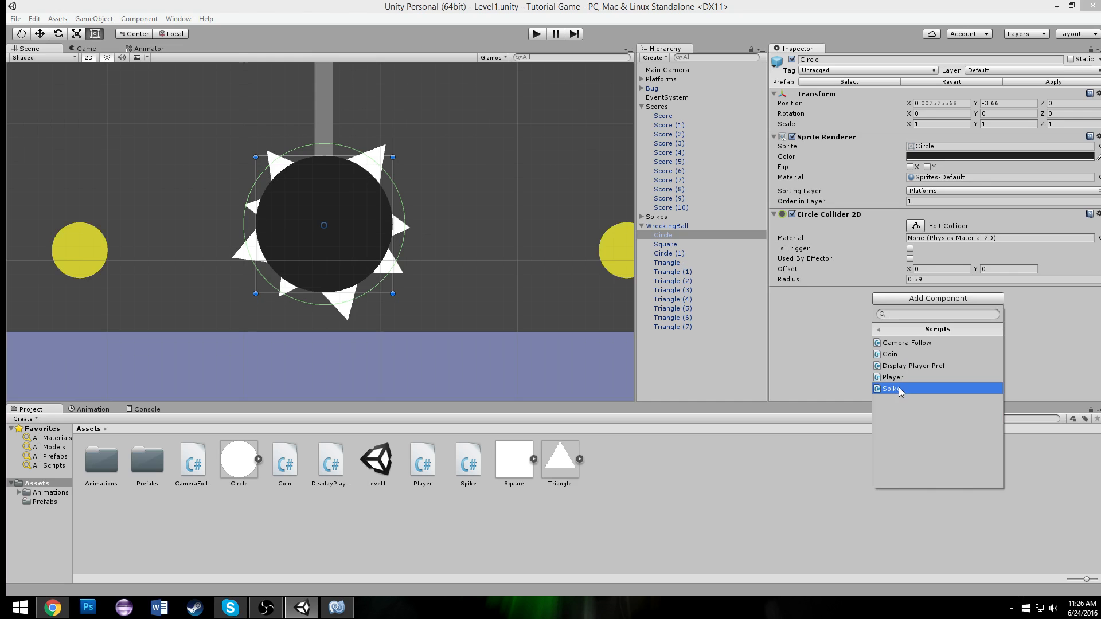
left_click(898, 389)
Step: Play-test the level by walking the character into the wrecking ball several times, and stop the game
left_click(536, 34)
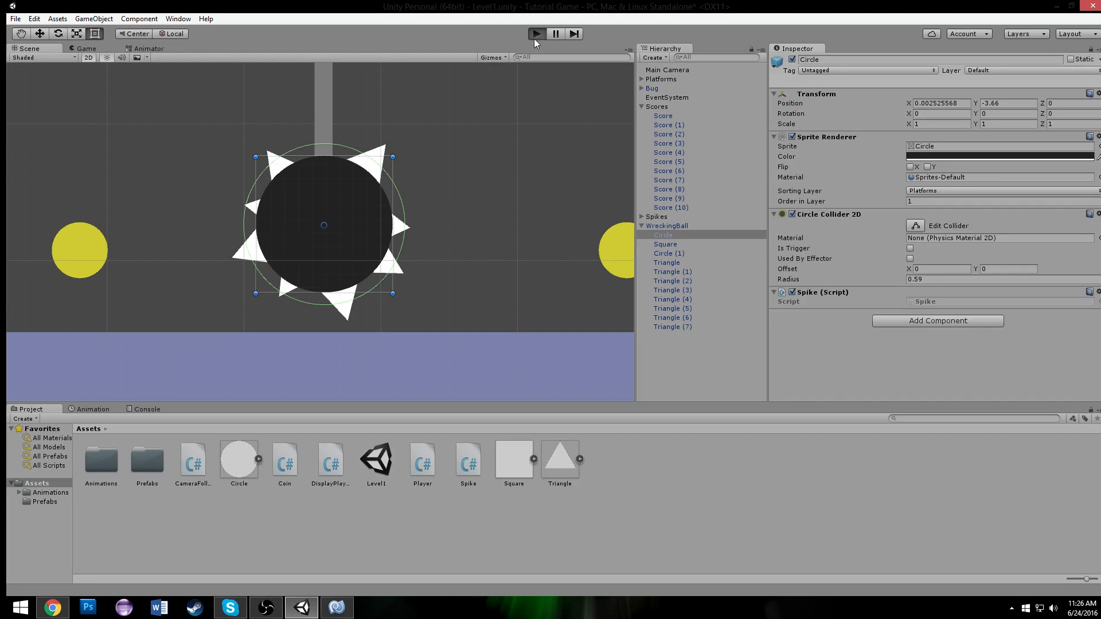
key("Right")
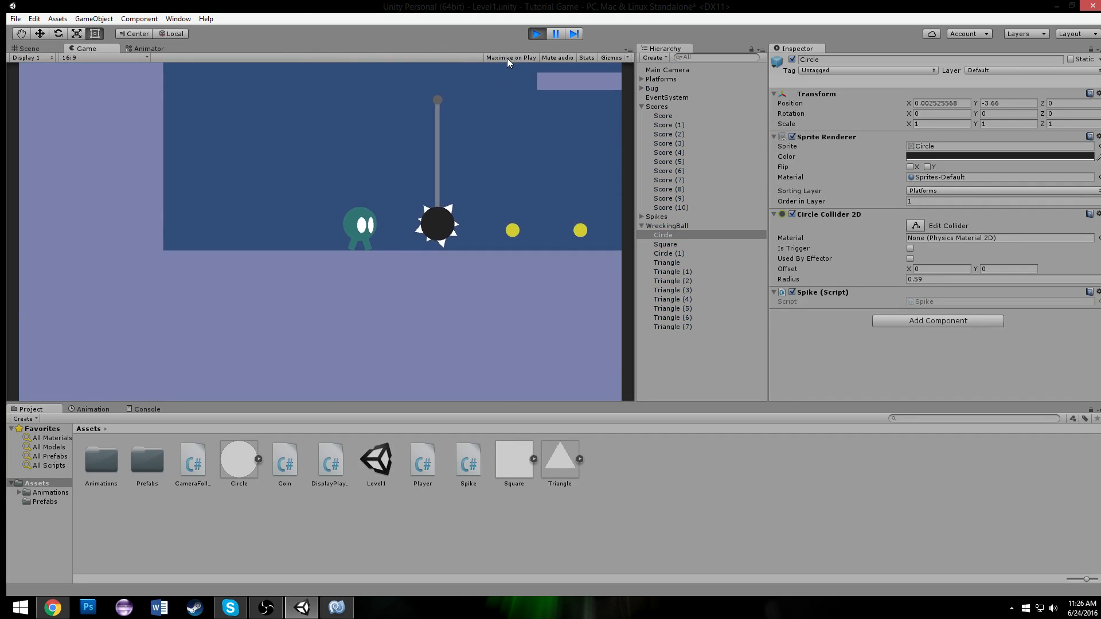
key("Left")
key("Right")
key("Left")
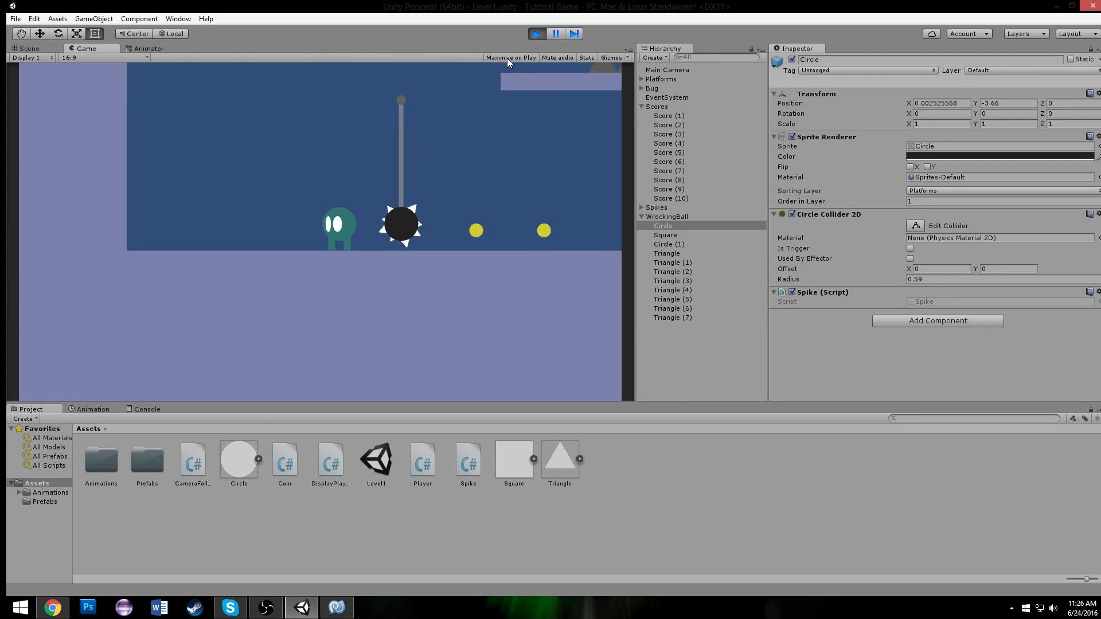
key("Right")
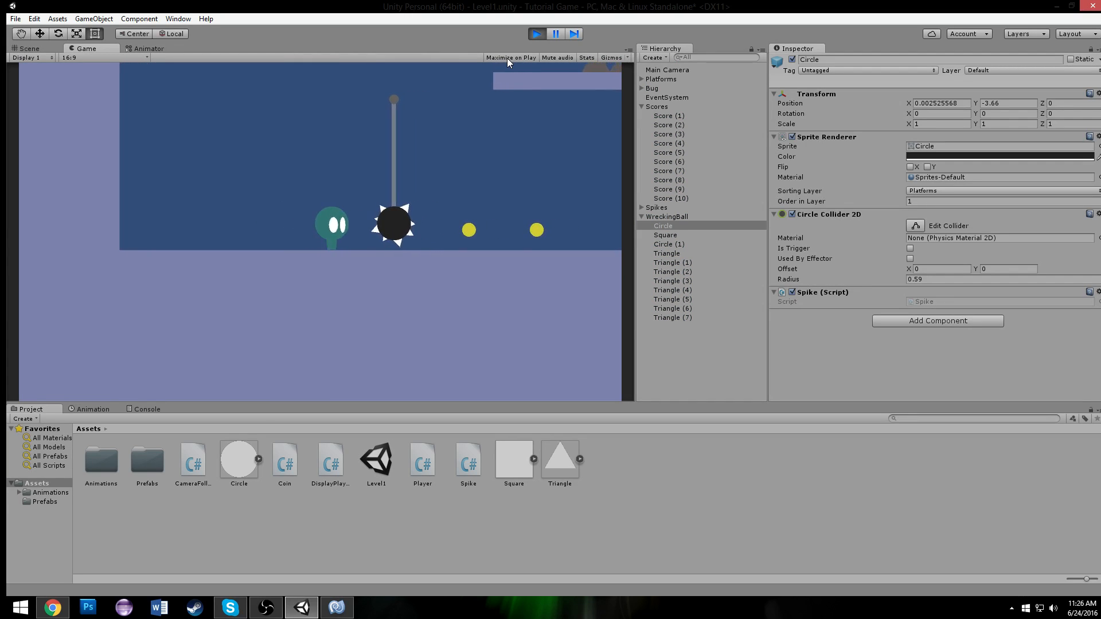
key("Left")
left_click(536, 33)
Step: Select the whole WreckingBall object and set its Z rotation, first trying 90 and then using 70
scroll(378, 101, "down", 5)
left_click_drag(293, 125, 356, 234)
left_click(367, 148)
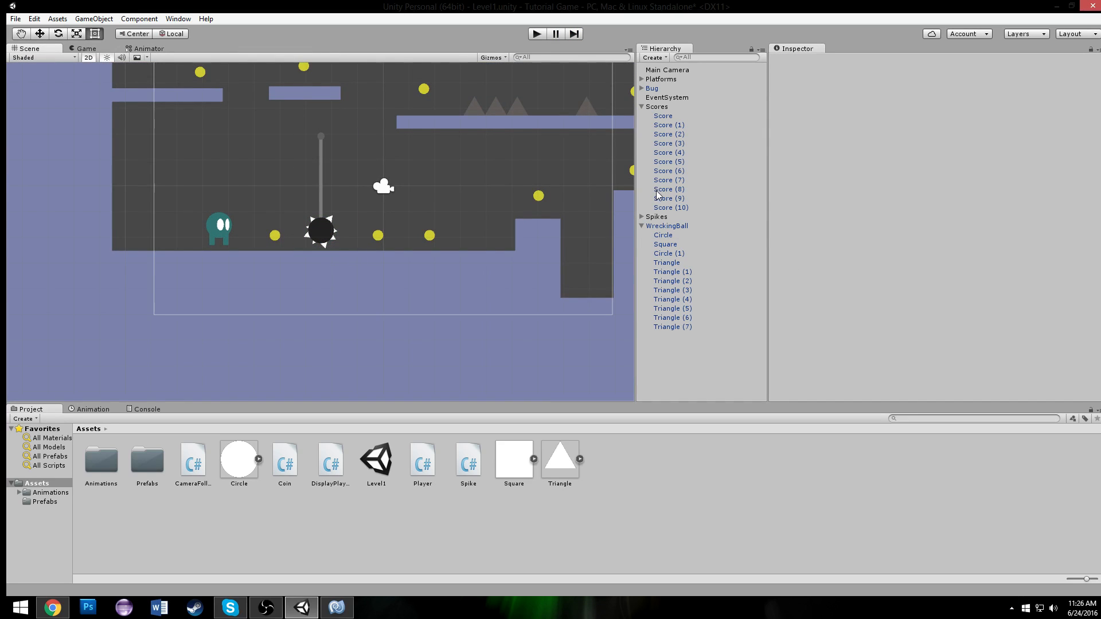
left_click(659, 226)
key("f")
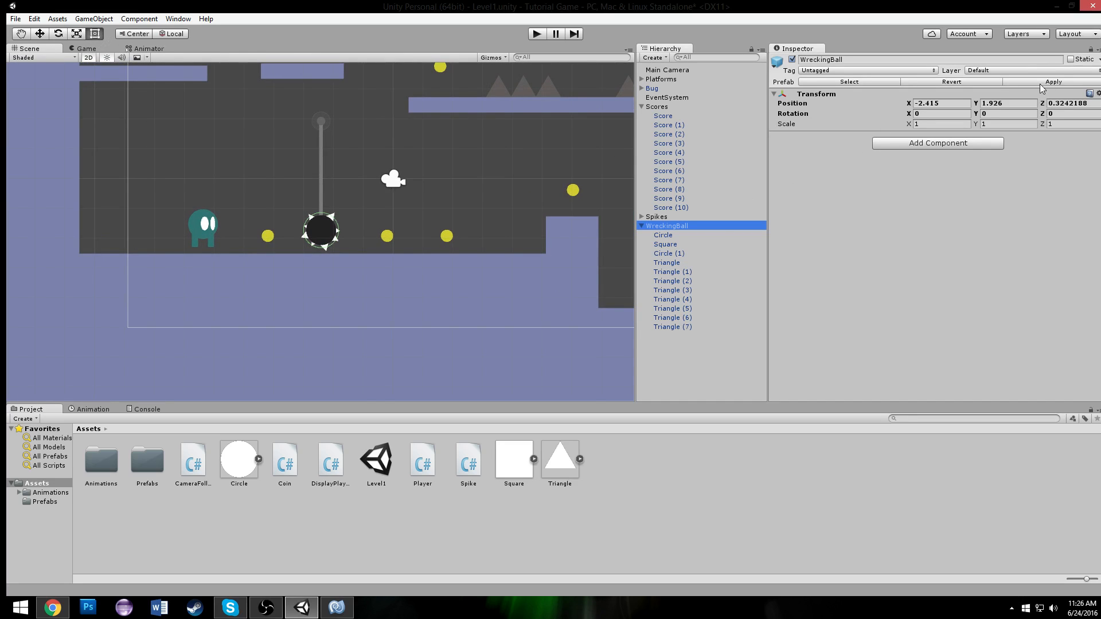
left_click(1010, 114)
key("Tab")
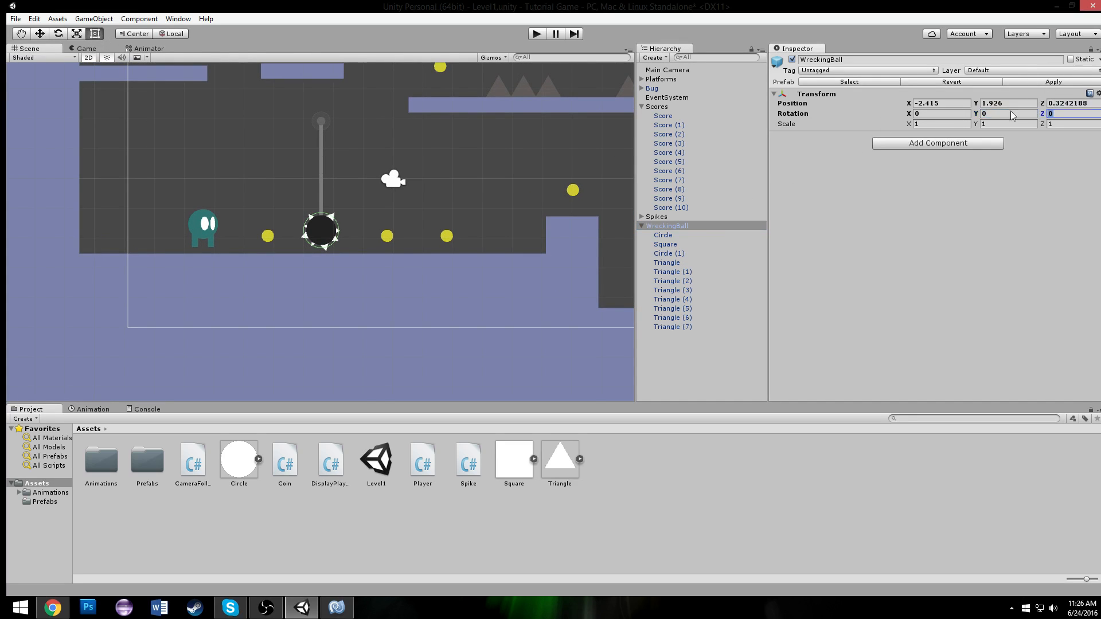
type("90")
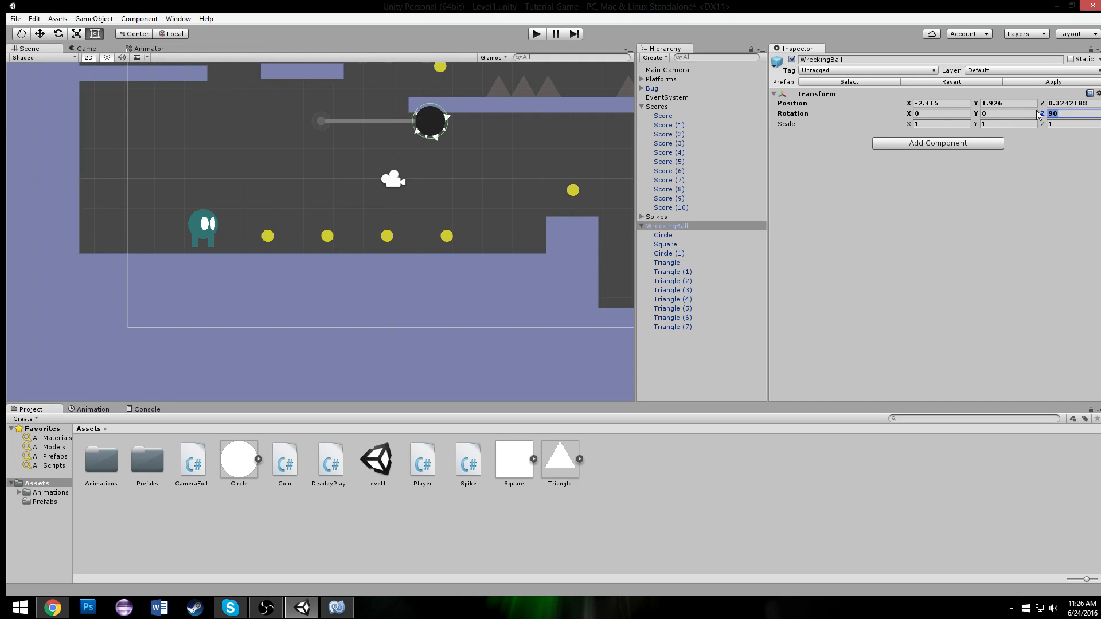
type("70")
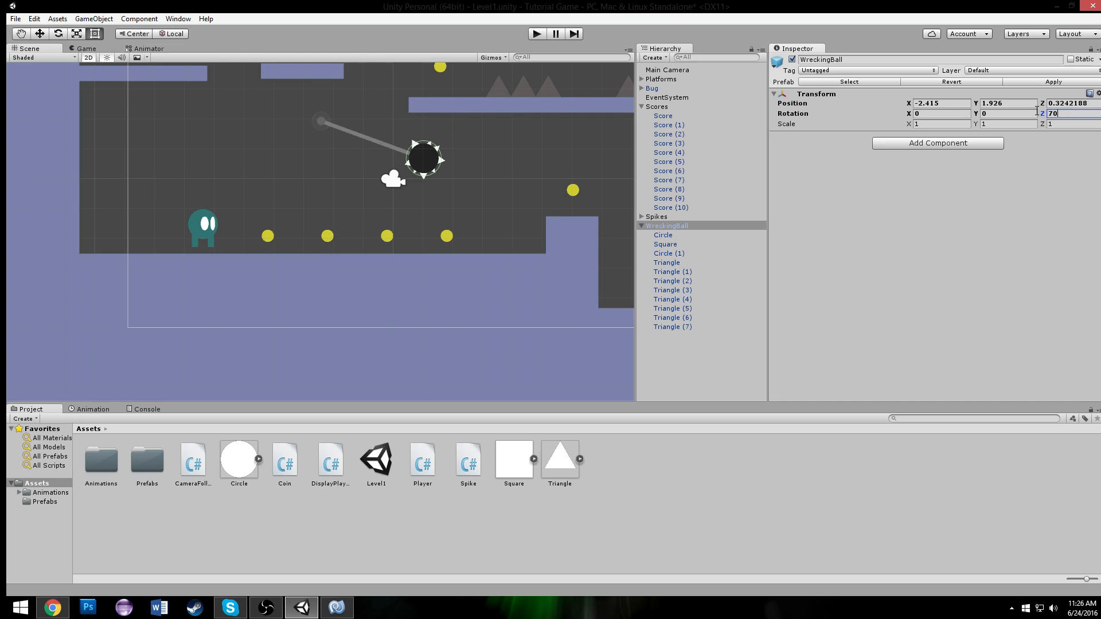
Step: Create an animation clip named WreckingBall for the selected object and save it in the Animations folder
scroll(362, 209, "up", 5)
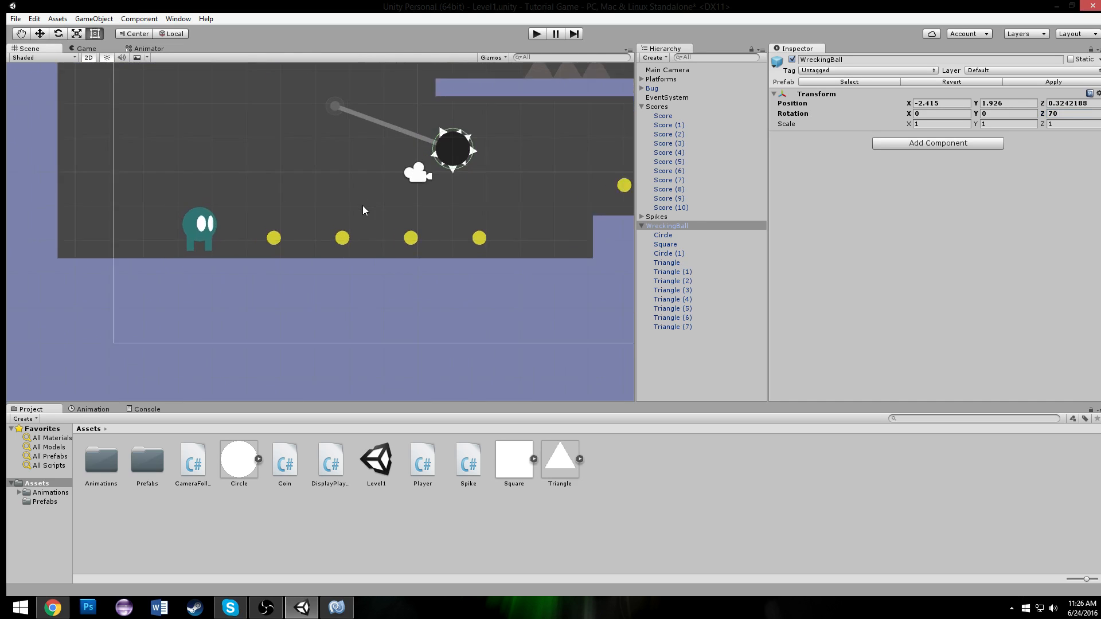
middle_click_drag(381, 131, 346, 215)
scroll(346, 215, "down", 10)
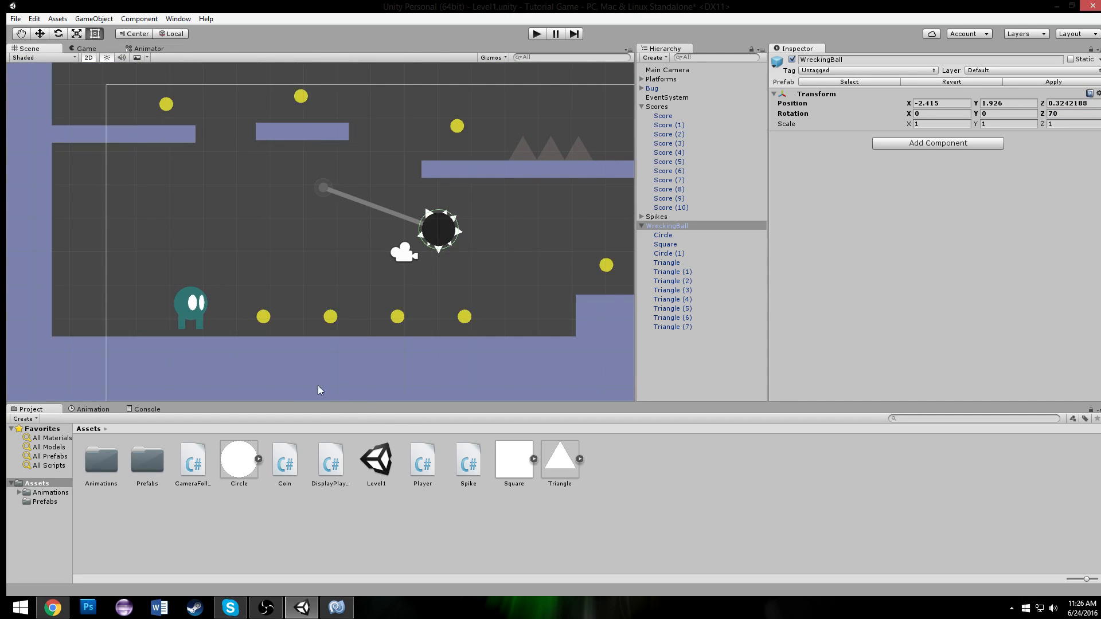
left_click(93, 409)
left_click(689, 517)
type("Wr")
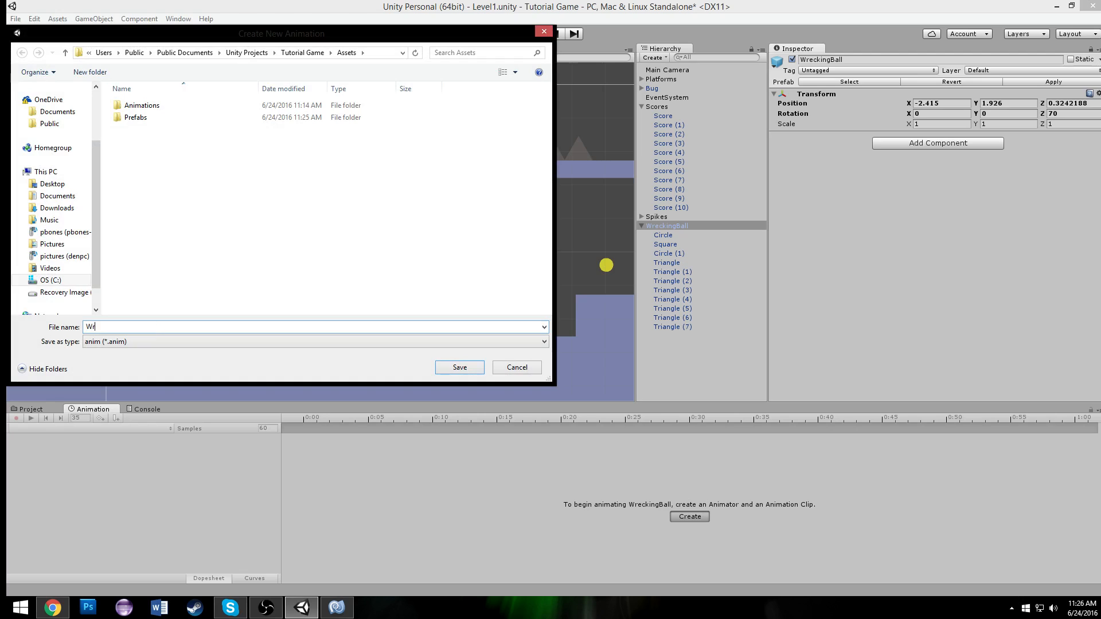
type("eckingBall")
double_click(138, 104)
left_click(460, 367)
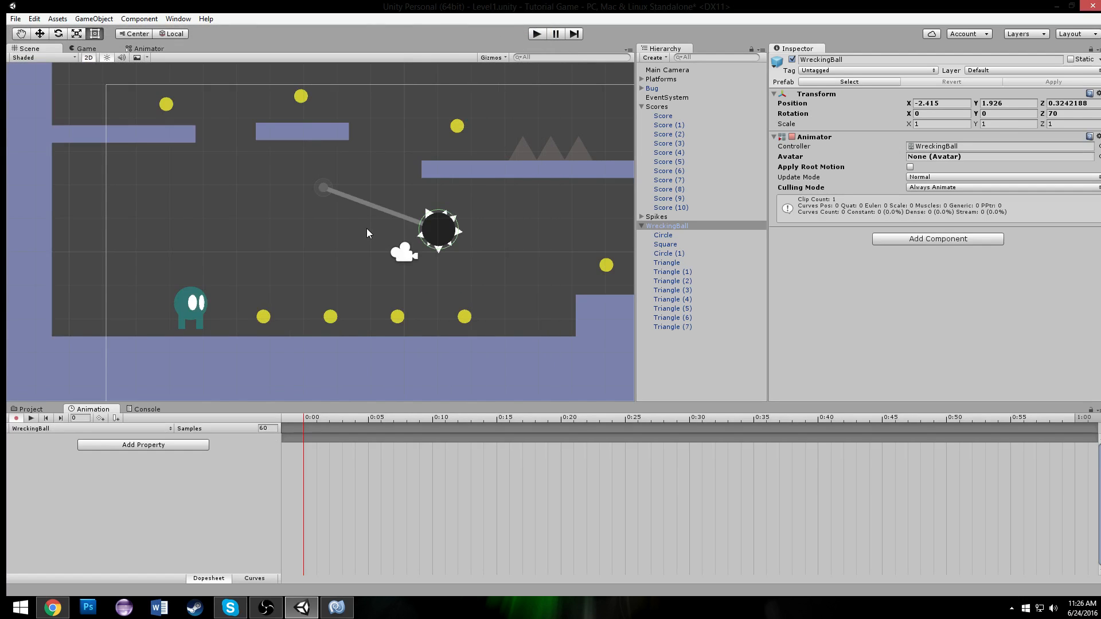
Step: Key the WreckingBall's Z rotation as 0 at 1:00 in the animation and scrub back through the motion
left_click_drag(367, 422, 1082, 467)
left_click_drag(1044, 116, 1069, 114)
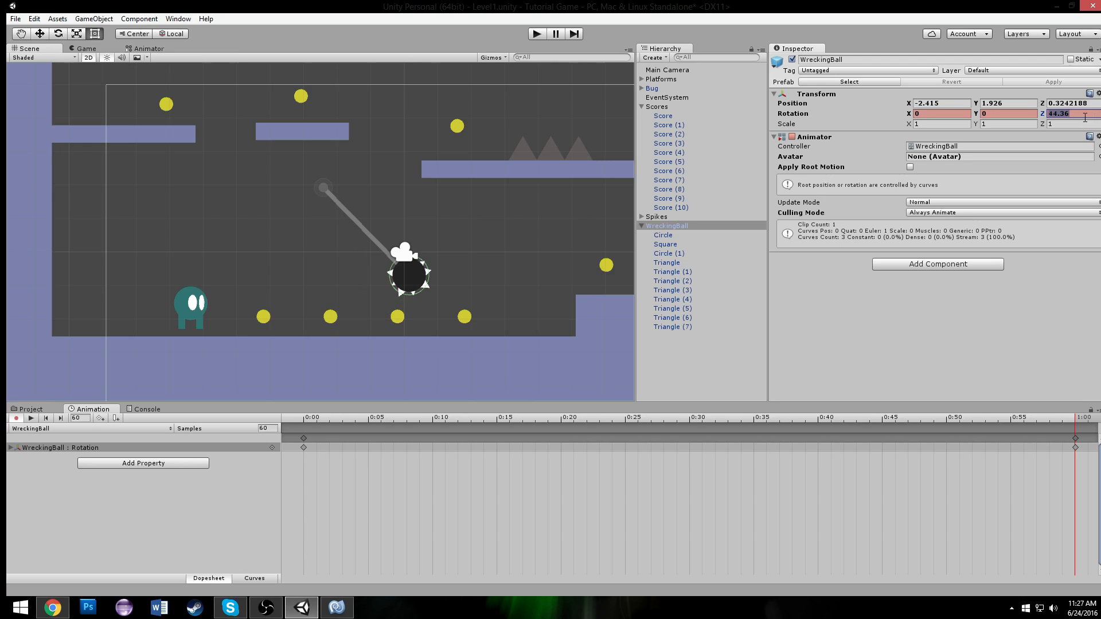
left_click(1024, 424)
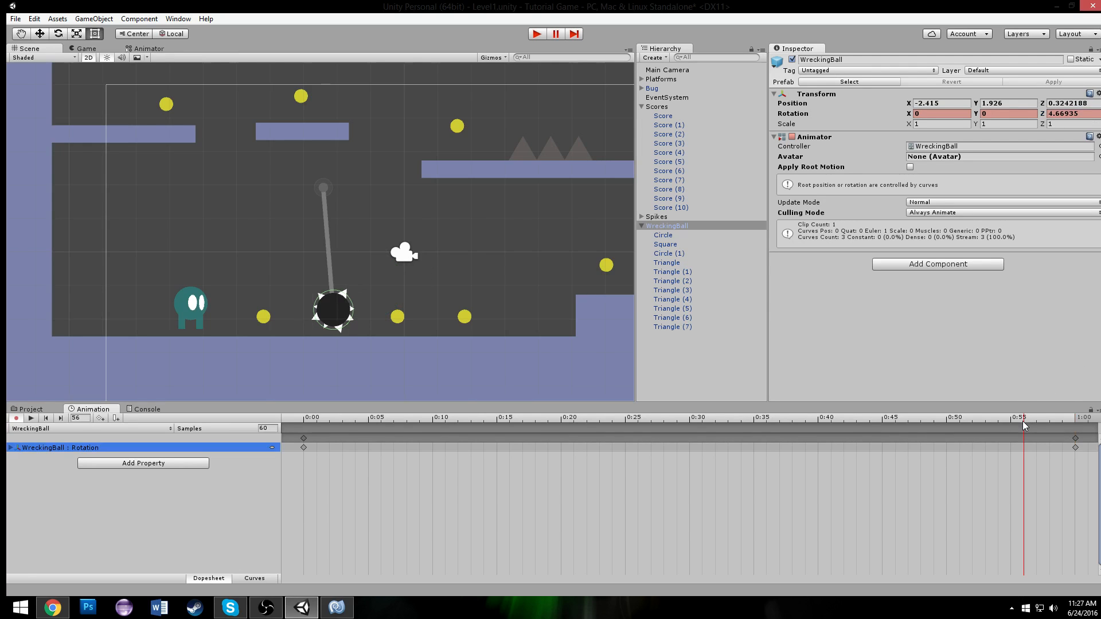
Step: Extend the animation to 2:00 and key the WreckingBall's Z rotation as -70 there
left_click_drag(587, 406, 962, 417)
scroll(831, 470, "down", 3)
scroll(915, 437, "down", 3)
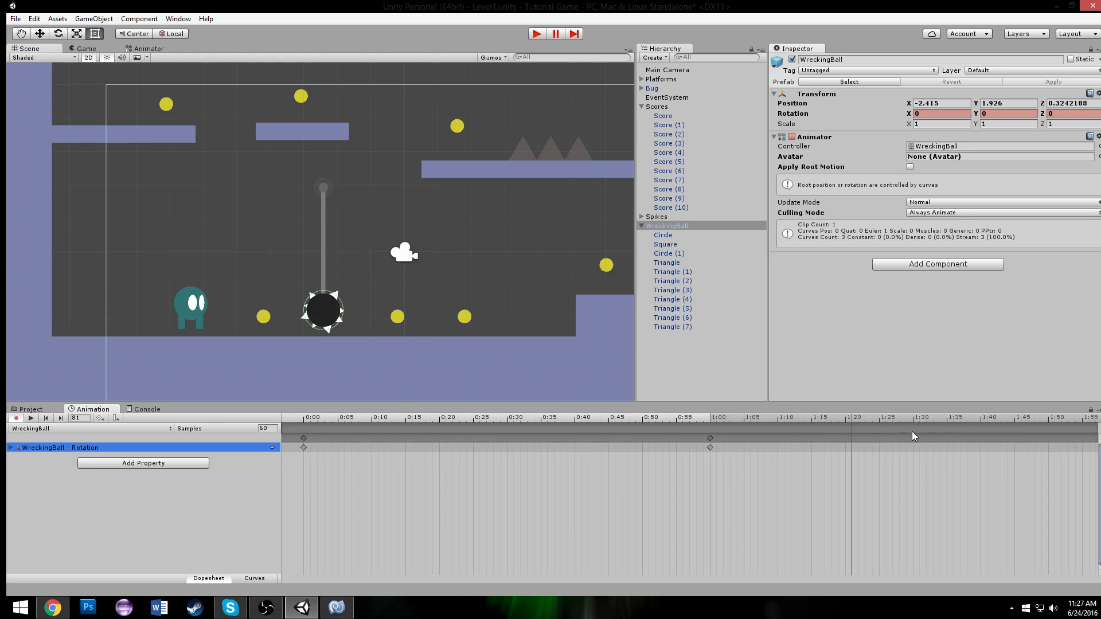
scroll(902, 435, "down", 3)
left_click_drag(878, 420, 865, 422)
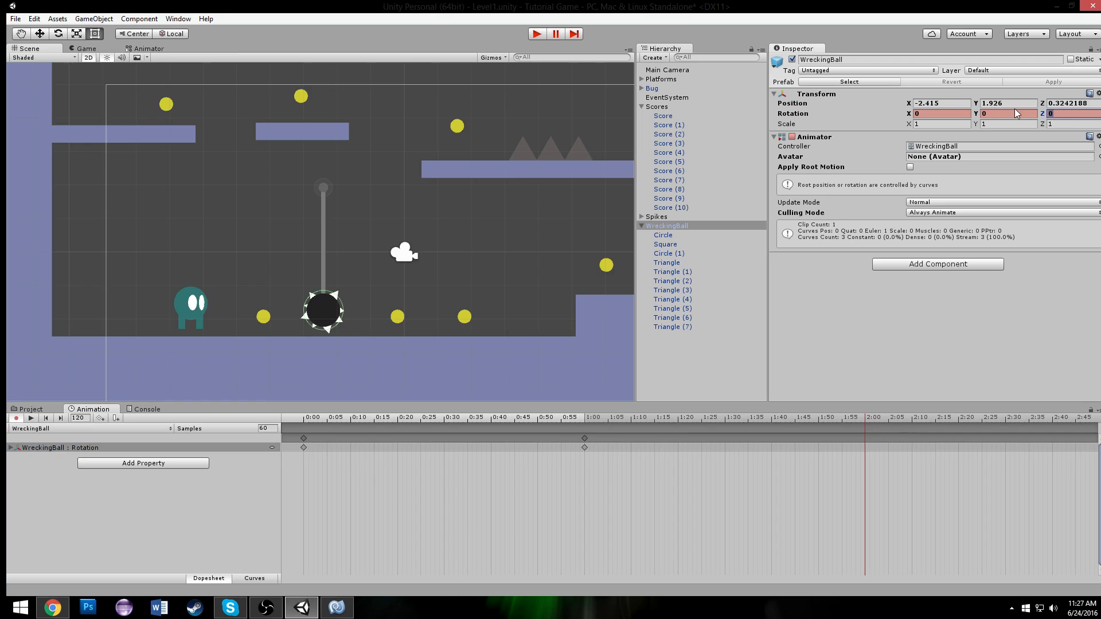
type("-70")
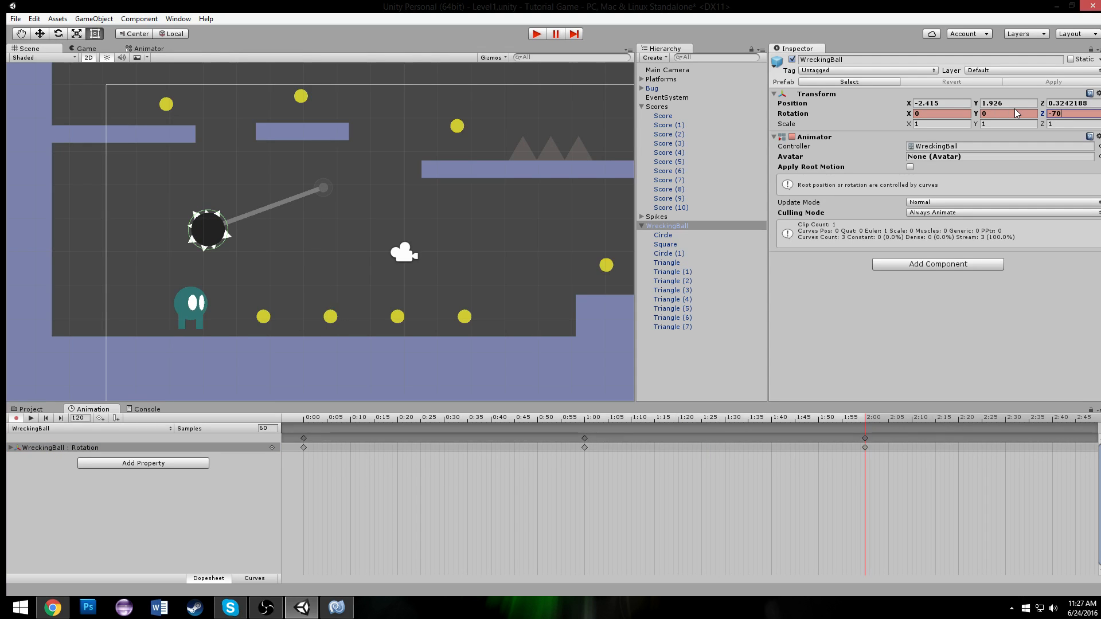
Step: Copy the 1:00 rotation keyframe to 3:00 in the WreckingBall animation
left_click(584, 439)
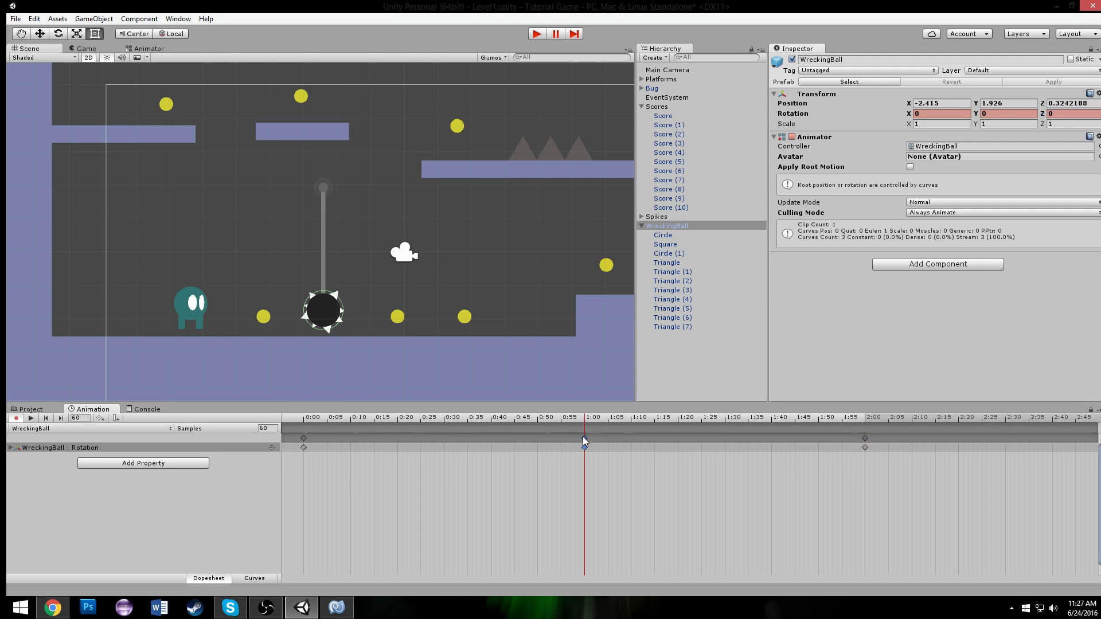
scroll(931, 453, "down", 2)
left_click_drag(880, 417, 963, 430)
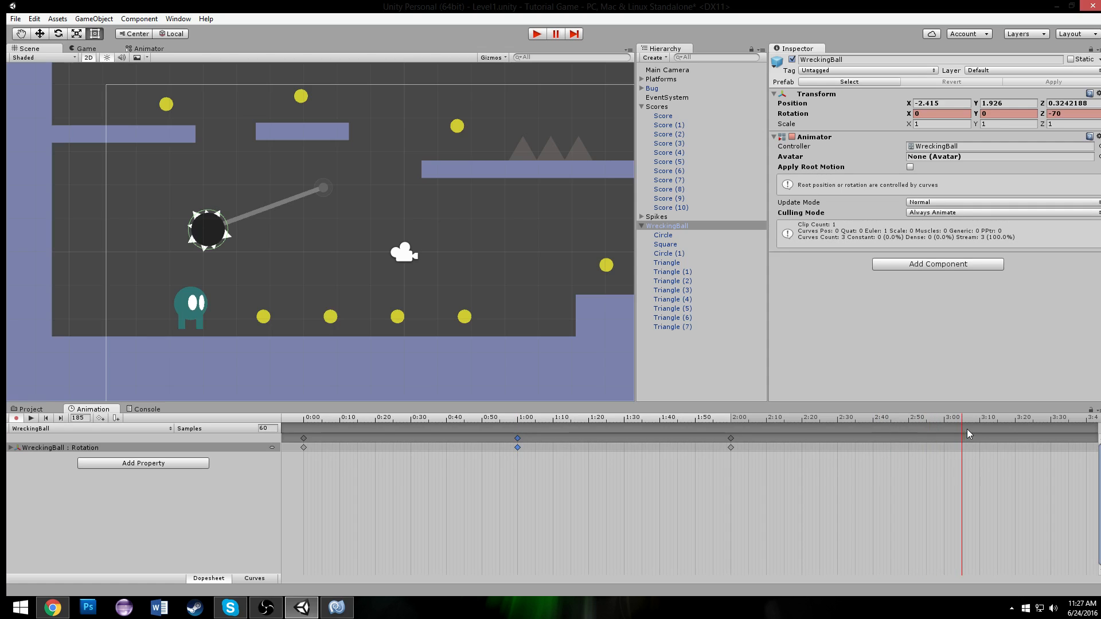
double_click(945, 438)
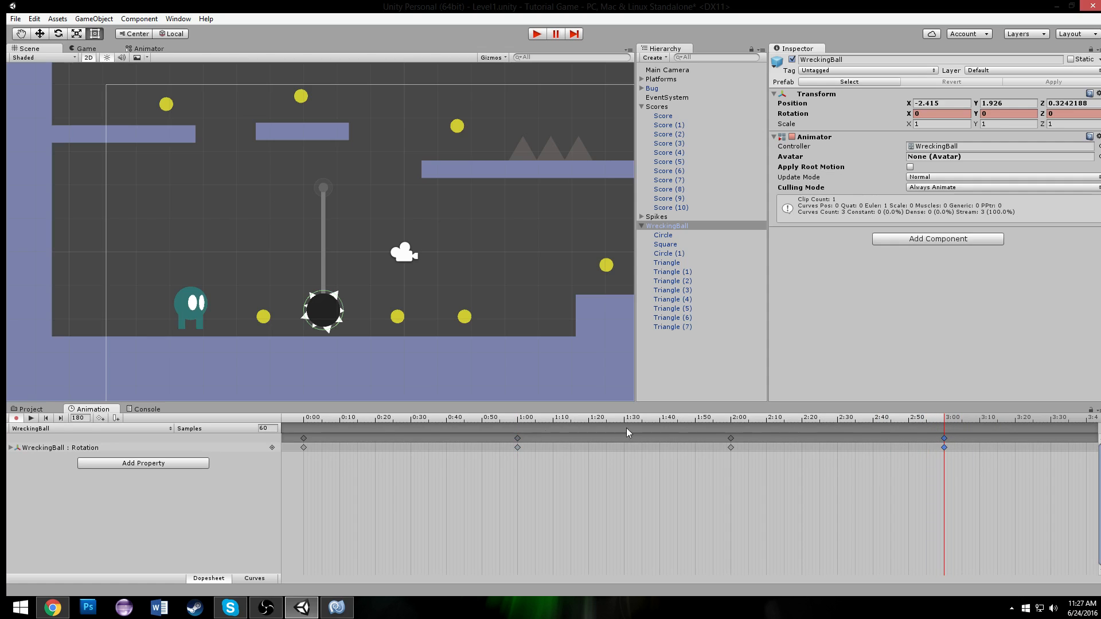
Step: Copy the starting rotation keyframe to 4:00 to close the swing loop, and preview the animation
left_click(303, 439)
left_click_drag(578, 416, 1009, 446)
scroll(1009, 449, "down", 2)
key("ctrl+v")
left_click_drag(877, 419, 131, 412)
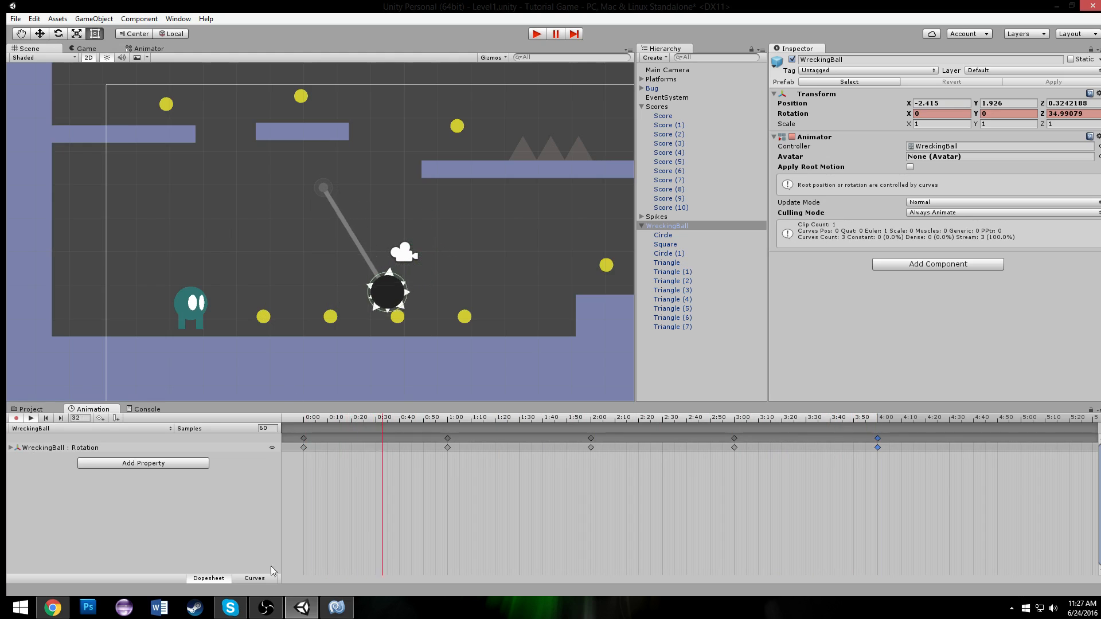
Step: Show the rotation as curves and make the tangents of the last keys at 4:00 flat
left_click(254, 578)
scroll(610, 461, "down", 8)
middle_click_drag(580, 467, 561, 493)
middle_click_drag(345, 443, 475, 460)
scroll(474, 460, "up", 3)
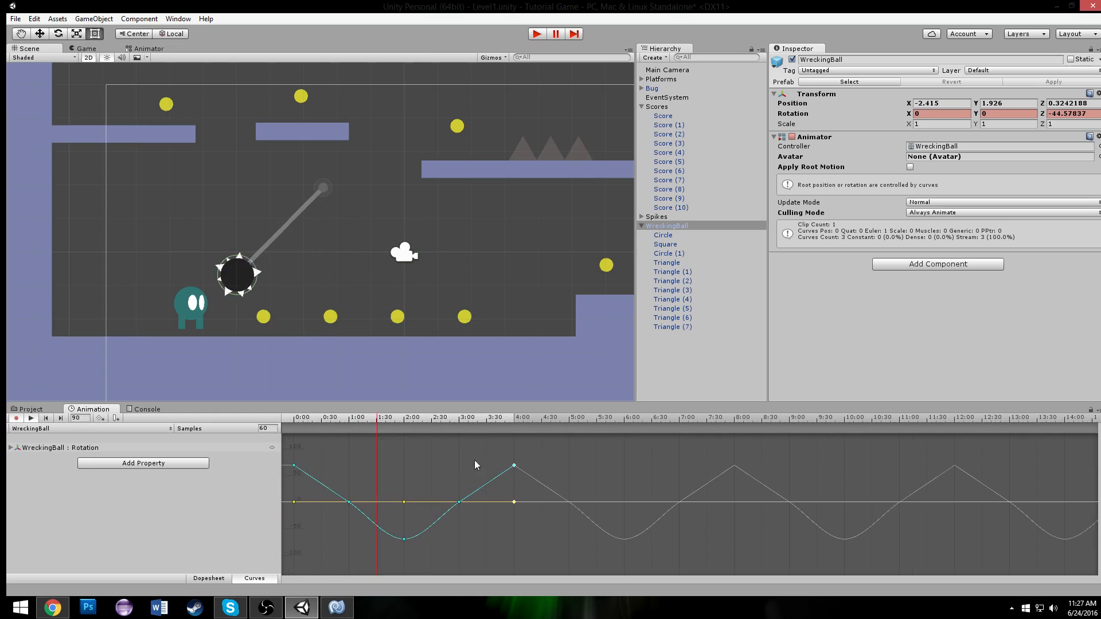
right_click(515, 466)
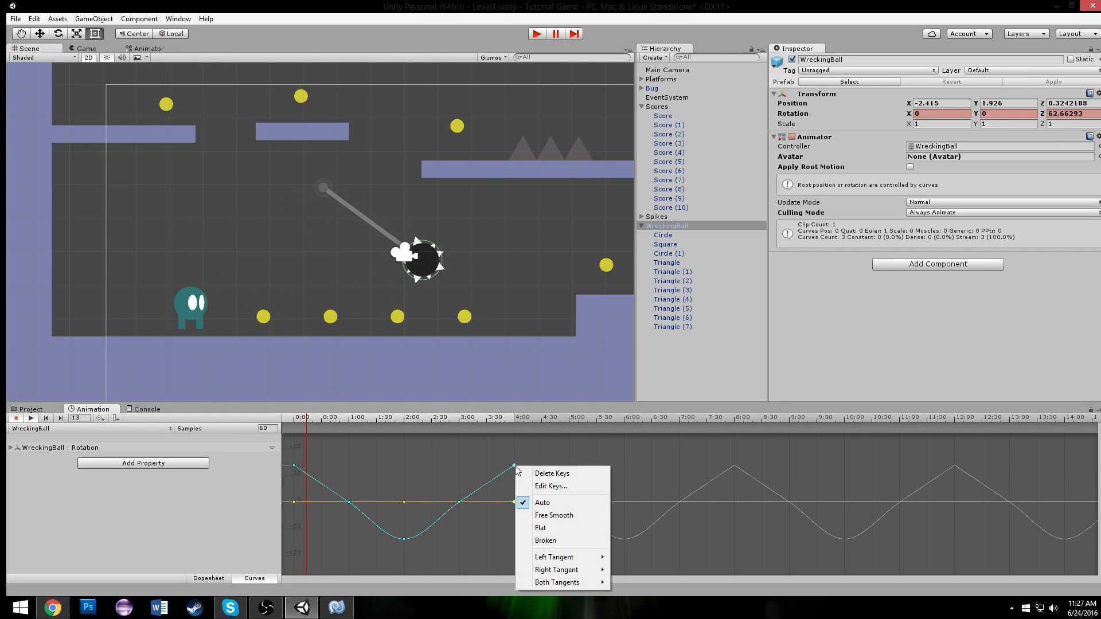
left_click(559, 528)
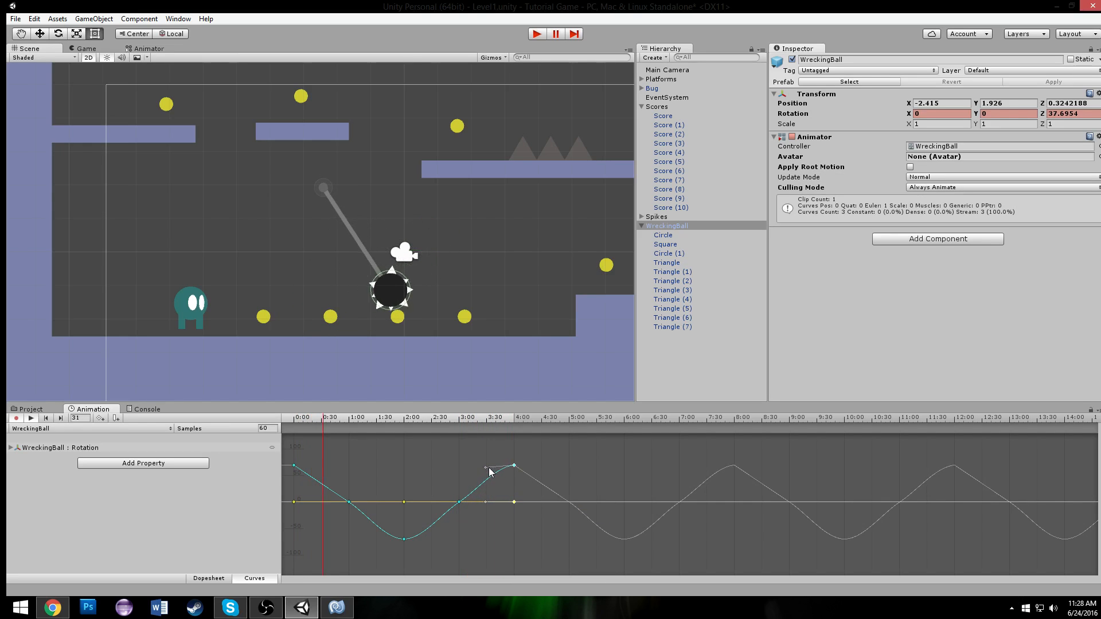
Step: Smooth the rotation curve's start by giving the first key at 0:00 a free right tangent
right_click(295, 466)
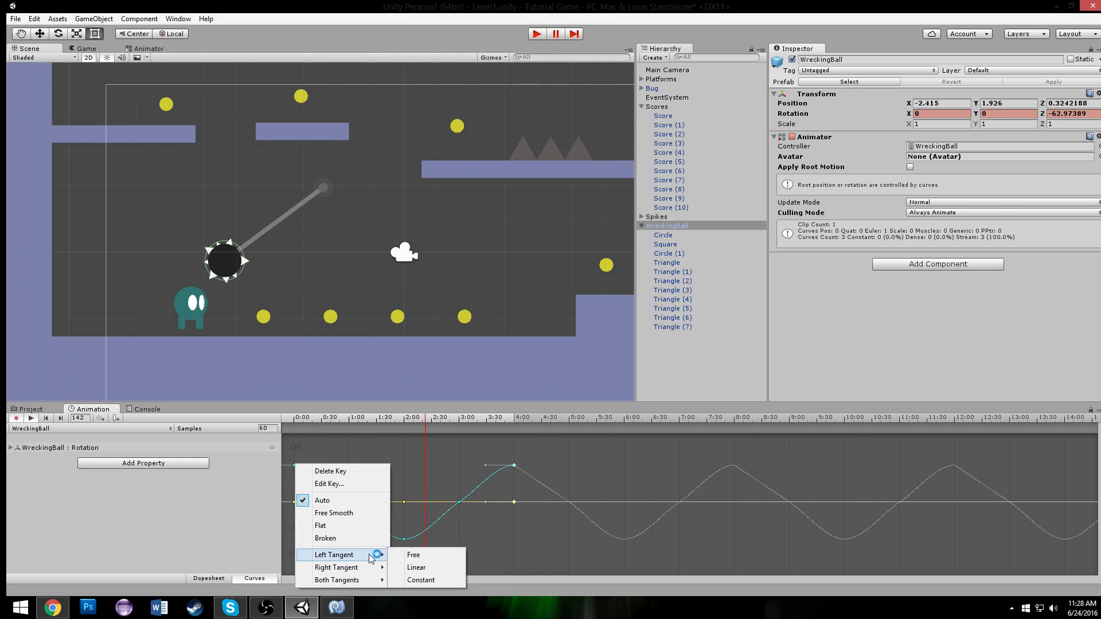
mouse_move(346, 567)
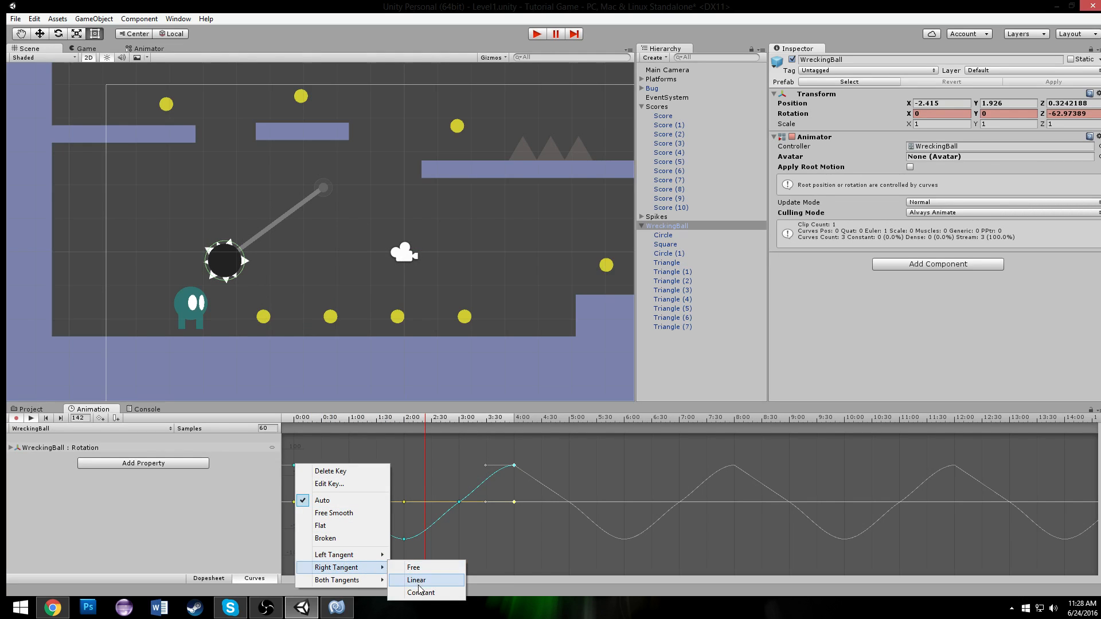
left_click(421, 570)
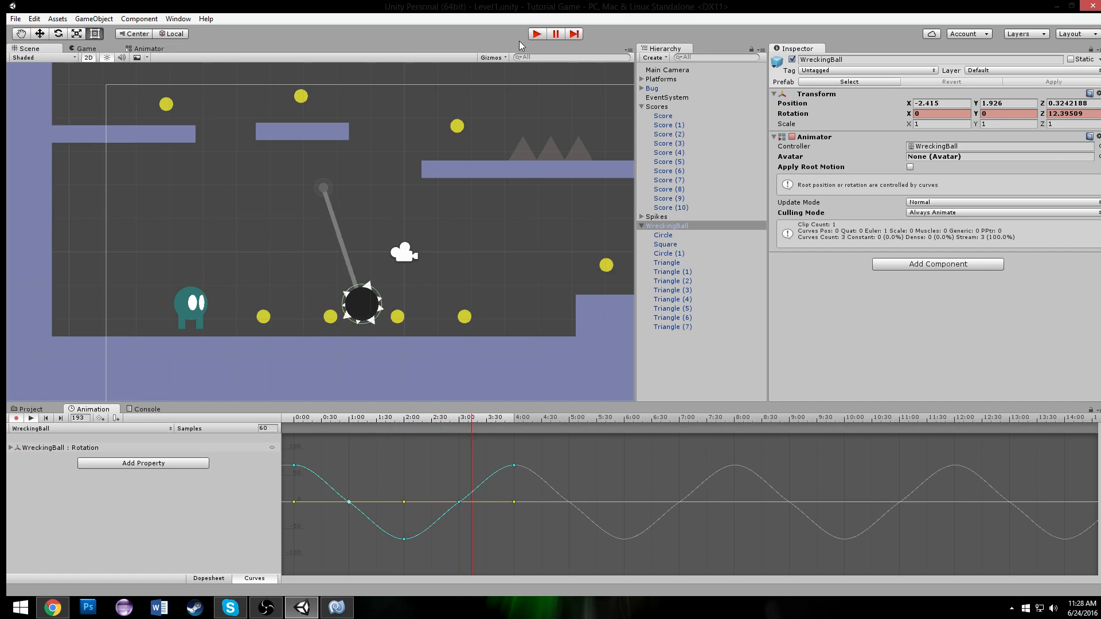
Step: Play-test the level by running and jumping the character back and forth around the swinging wrecking ball, and stop the game
left_click(664, 226)
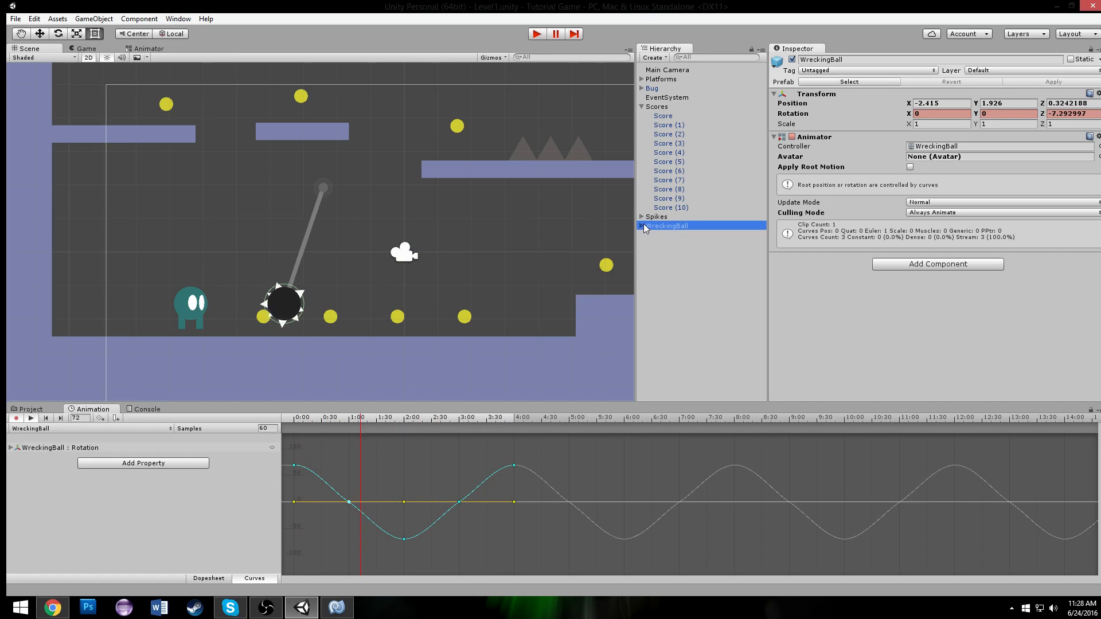
left_click(537, 34)
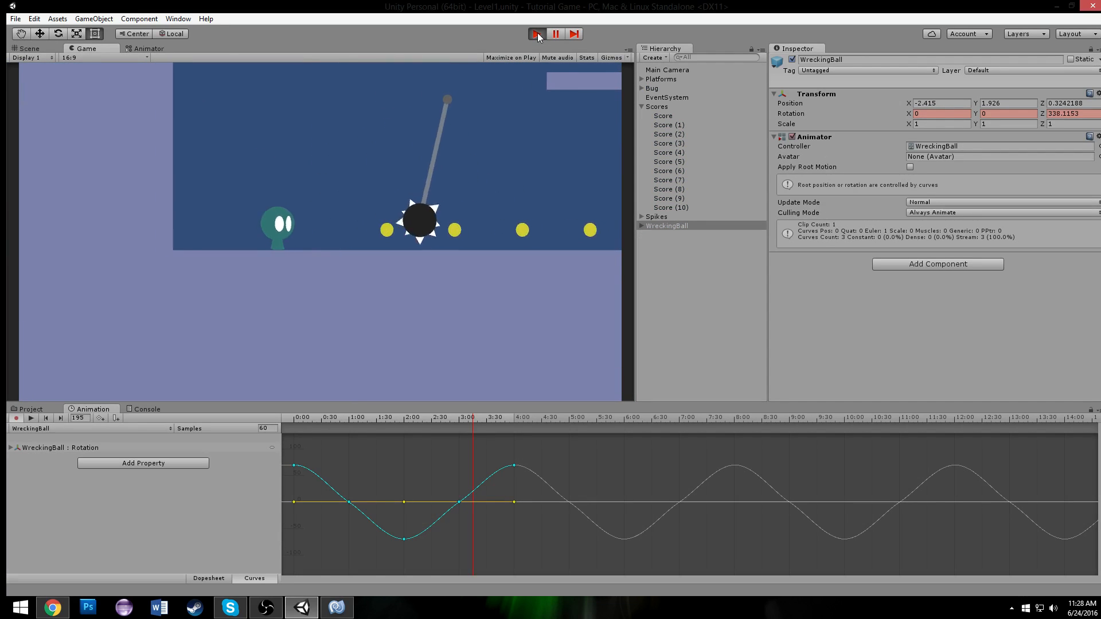
key("Right")
key("space")
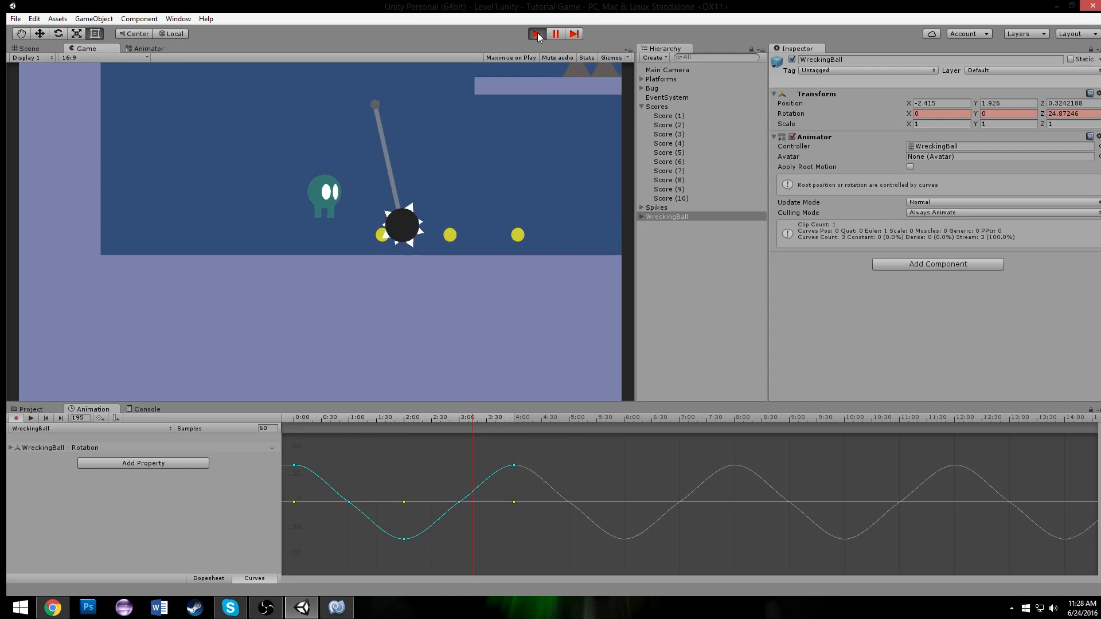
key("Right")
key("Right")
key("Left")
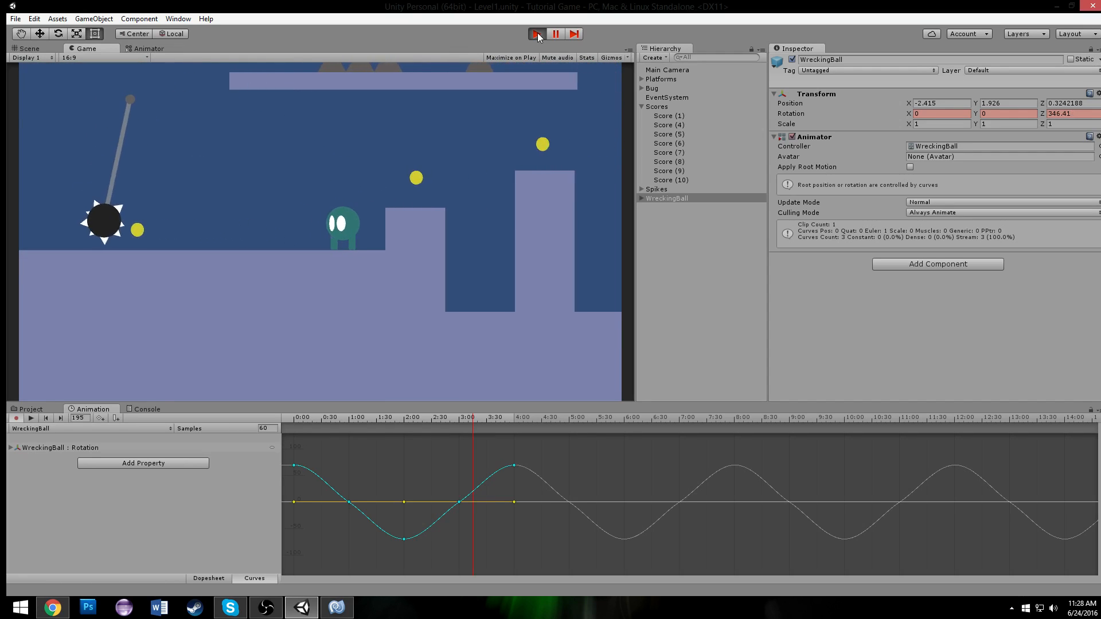
key("Left")
key("Left")
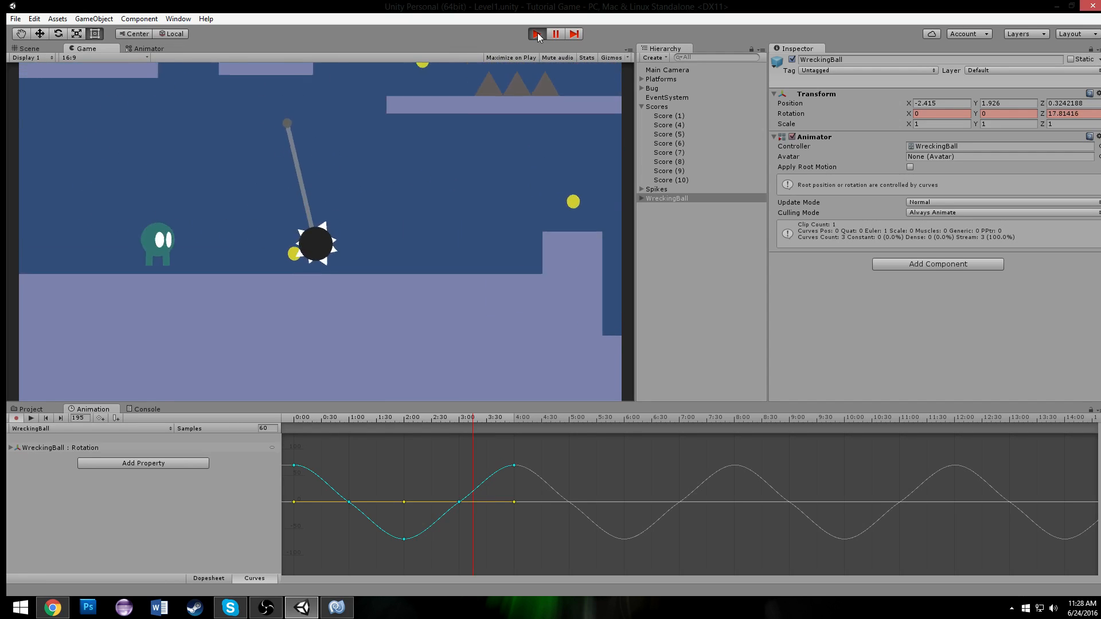
key("Right")
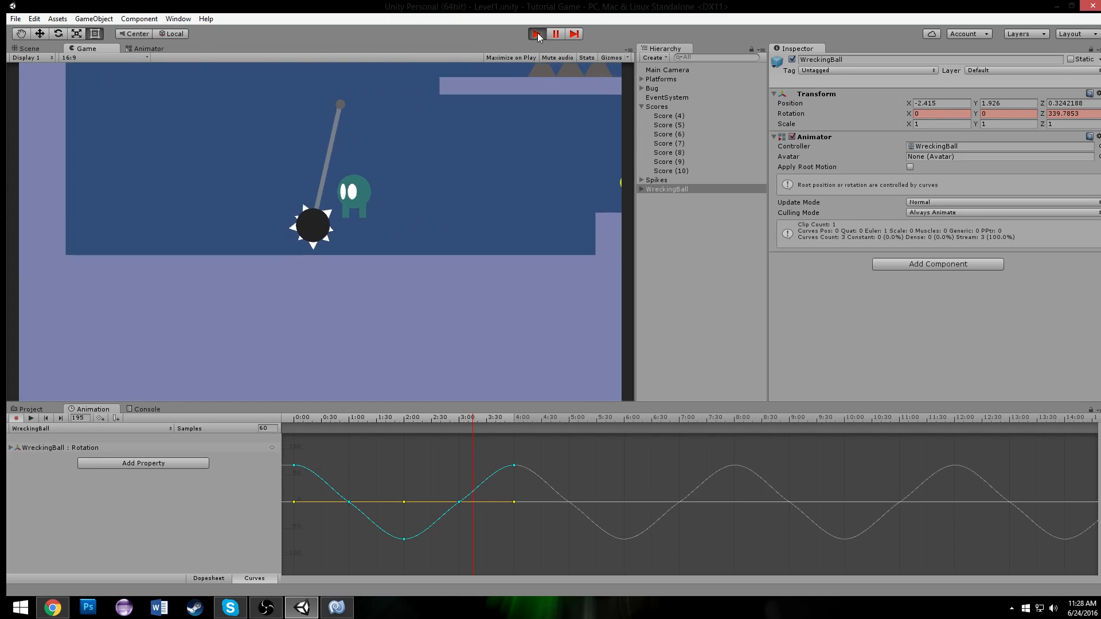
key("Left")
key("Right")
key("Left")
key("Right")
key("Left")
key("space")
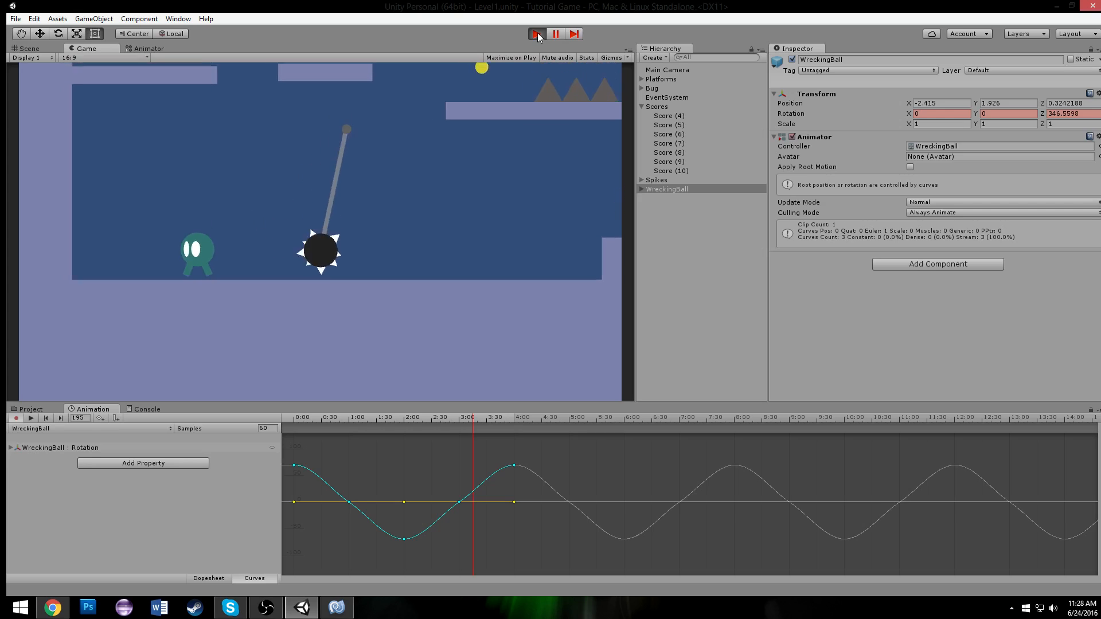
key("Right")
left_click(537, 33)
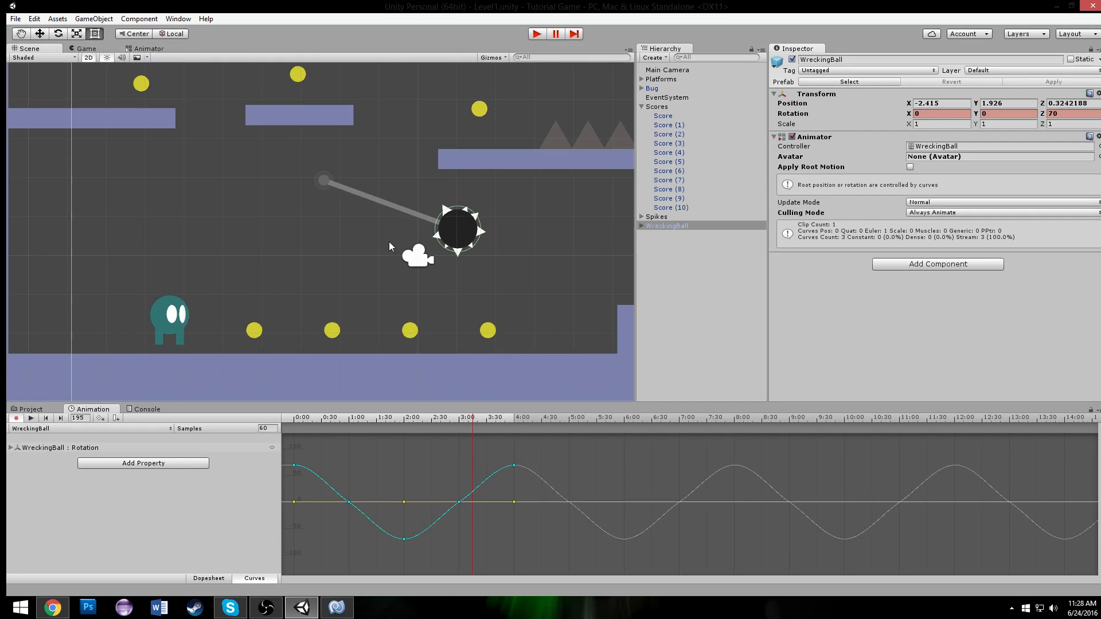
Step: Create an empty object named WreckingBalls, reset its position, and make WreckingBall its child
scroll(389, 246, "down", 4)
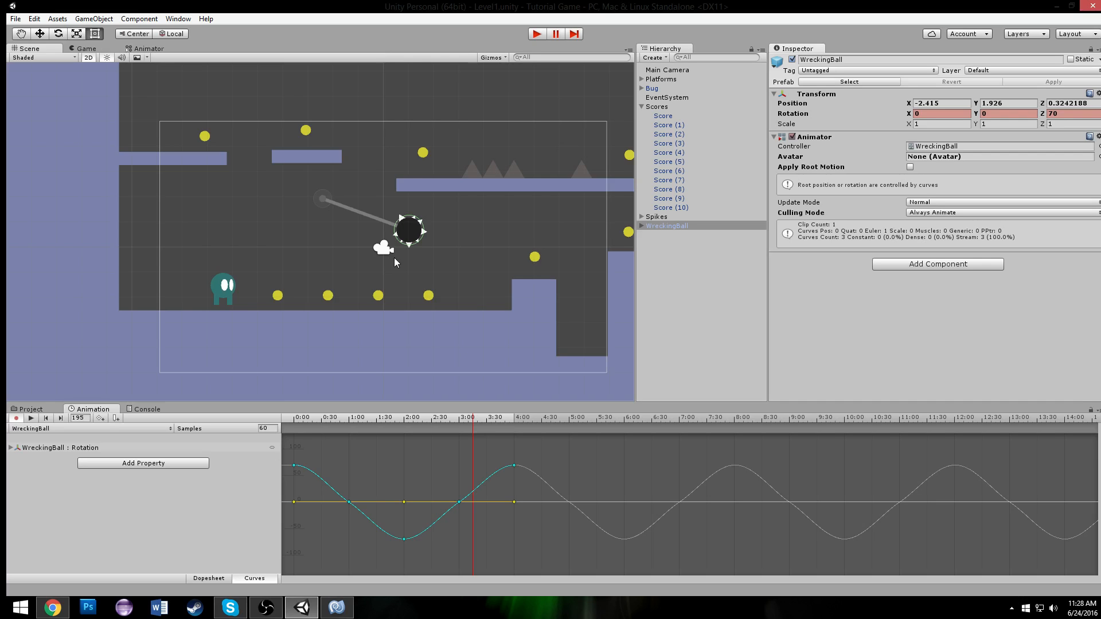
scroll(392, 250, "up", 5)
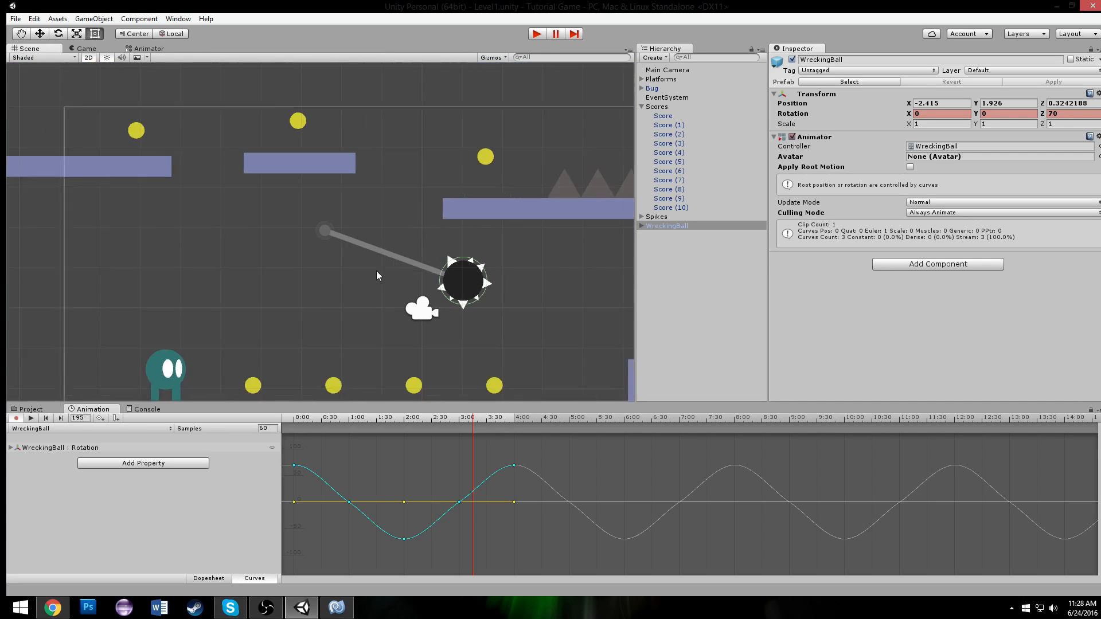
scroll(369, 274, "down", 2)
left_click(657, 216)
left_click(656, 226)
left_click(655, 217)
left_click(650, 227)
scroll(492, 274, "down", 2)
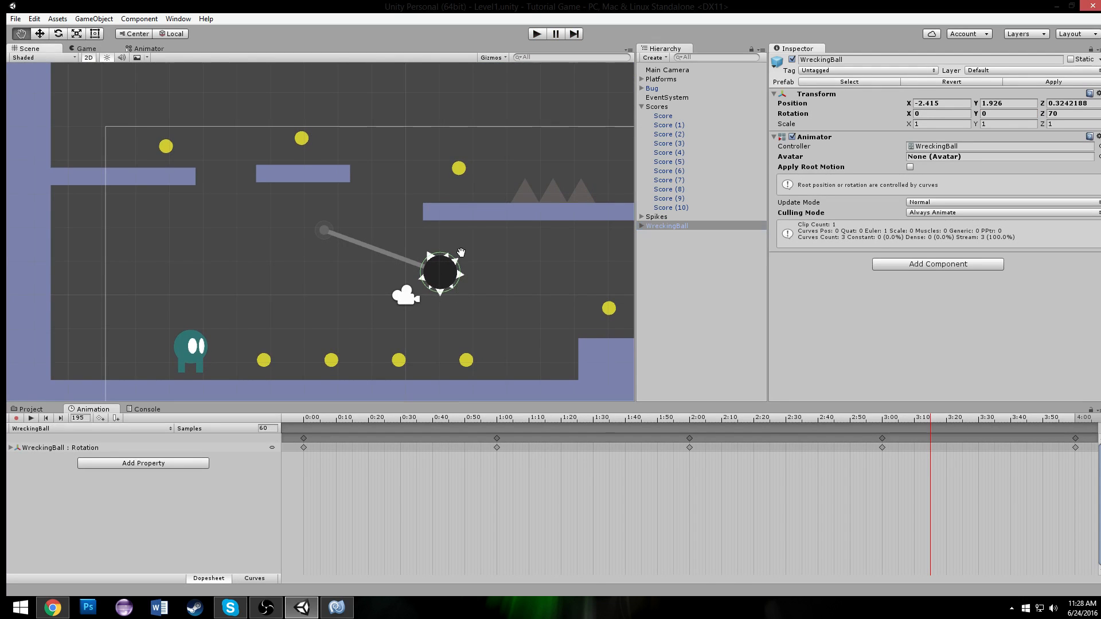
left_click(693, 258)
key("ctrl+shift+n")
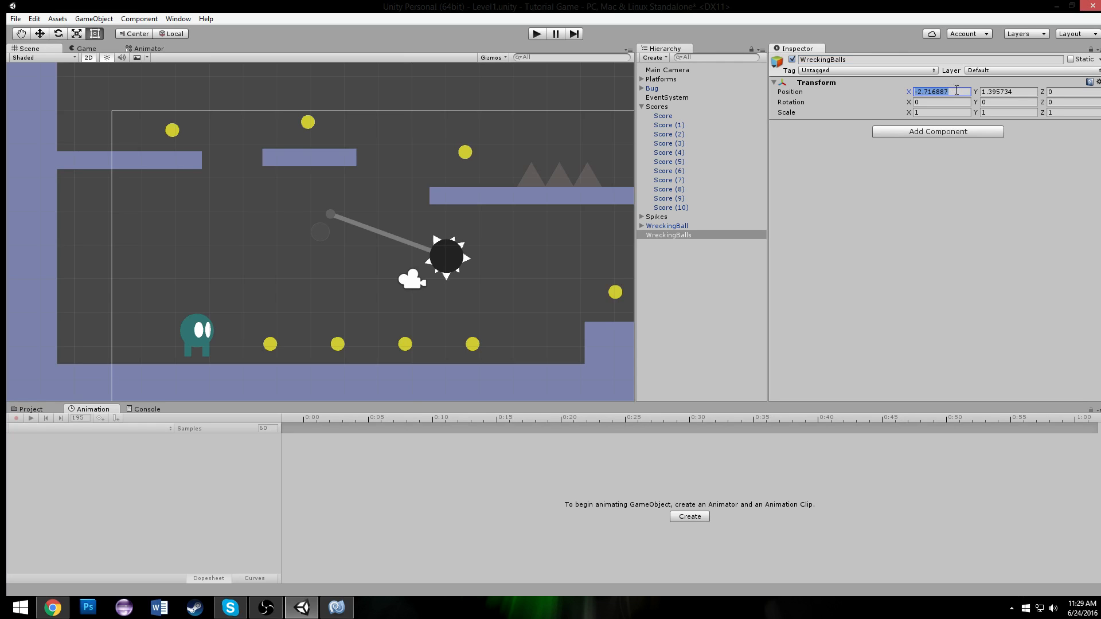
left_click_drag(676, 236, 676, 236)
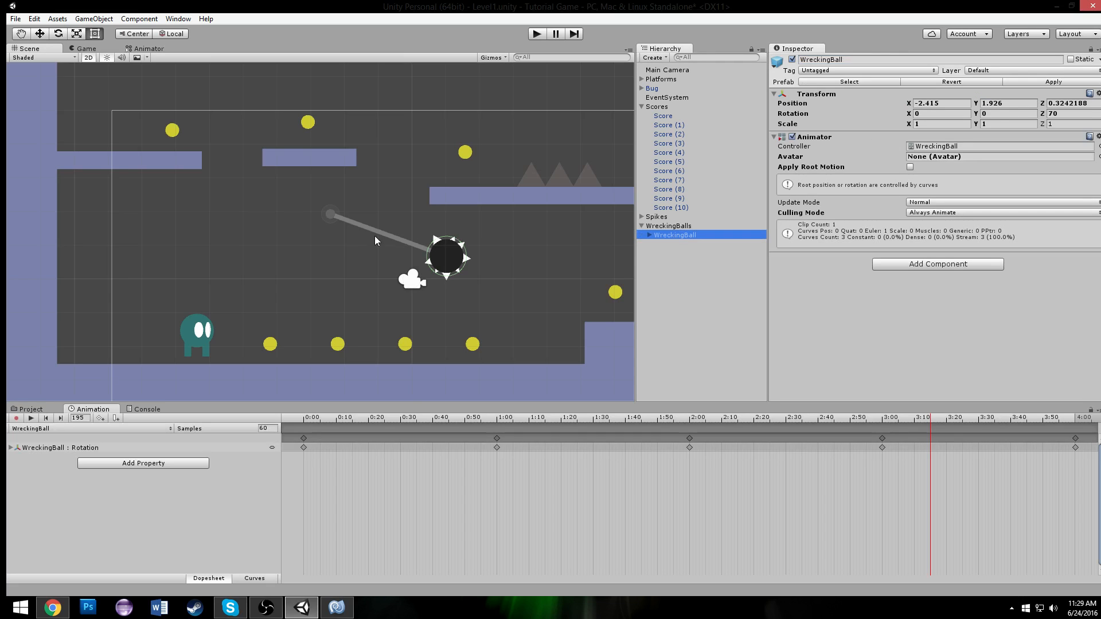
Step: Activate the Move tool, set the WreckingBall's Z rotation to 0, and briefly start and stop the game
left_click(38, 34)
scroll(376, 214, "down", 5)
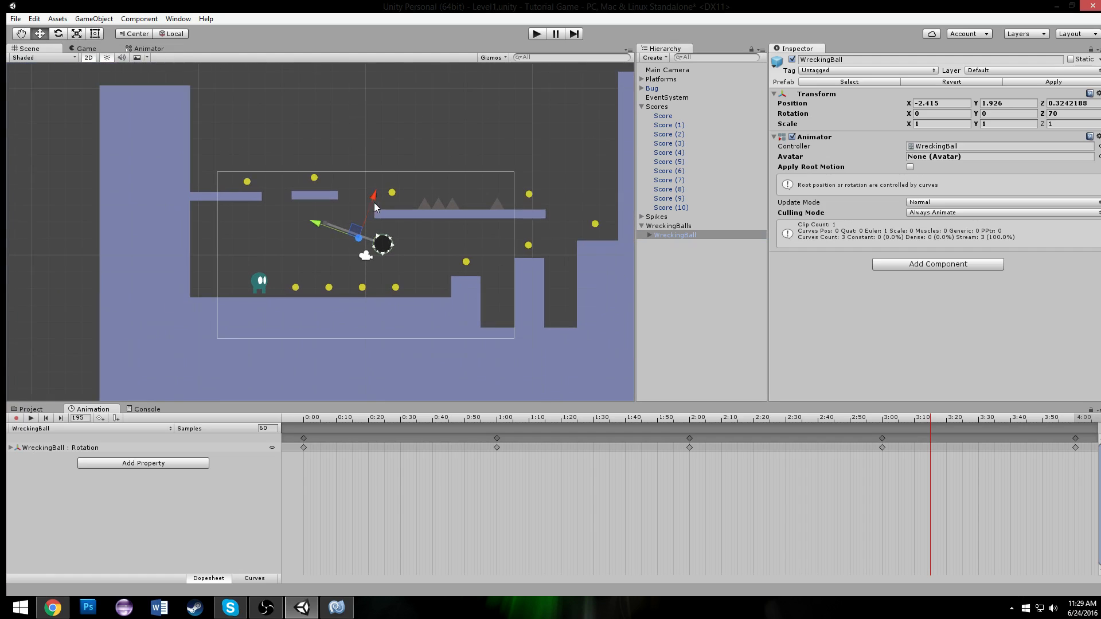
left_click(665, 226)
left_click(663, 235)
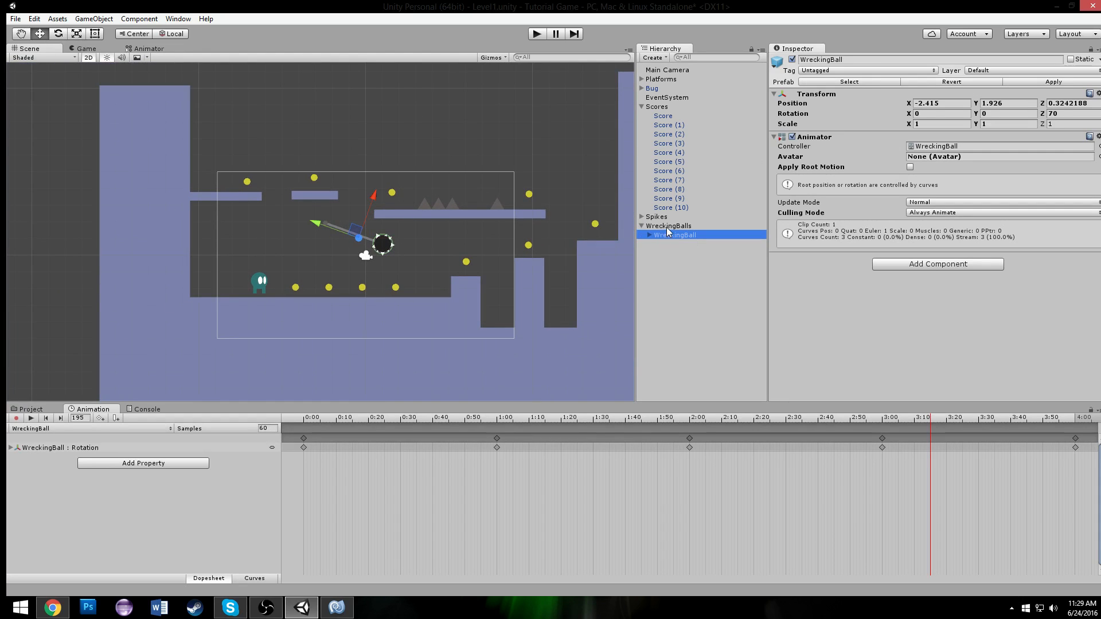
left_click(666, 227)
left_click(668, 235)
scroll(367, 252, "up", 3)
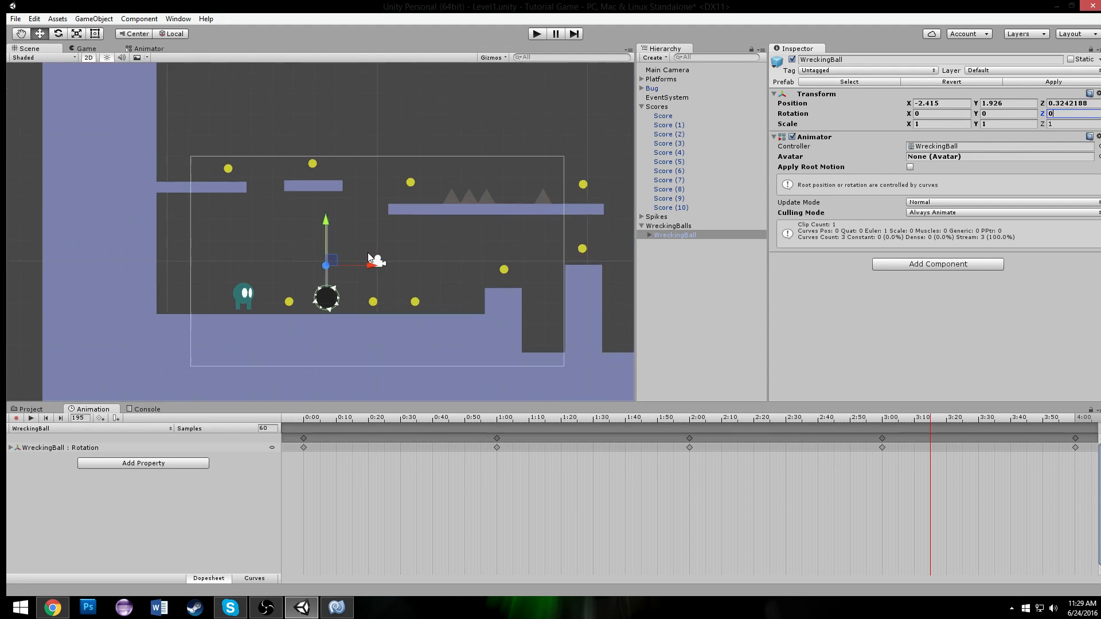
left_click(537, 34)
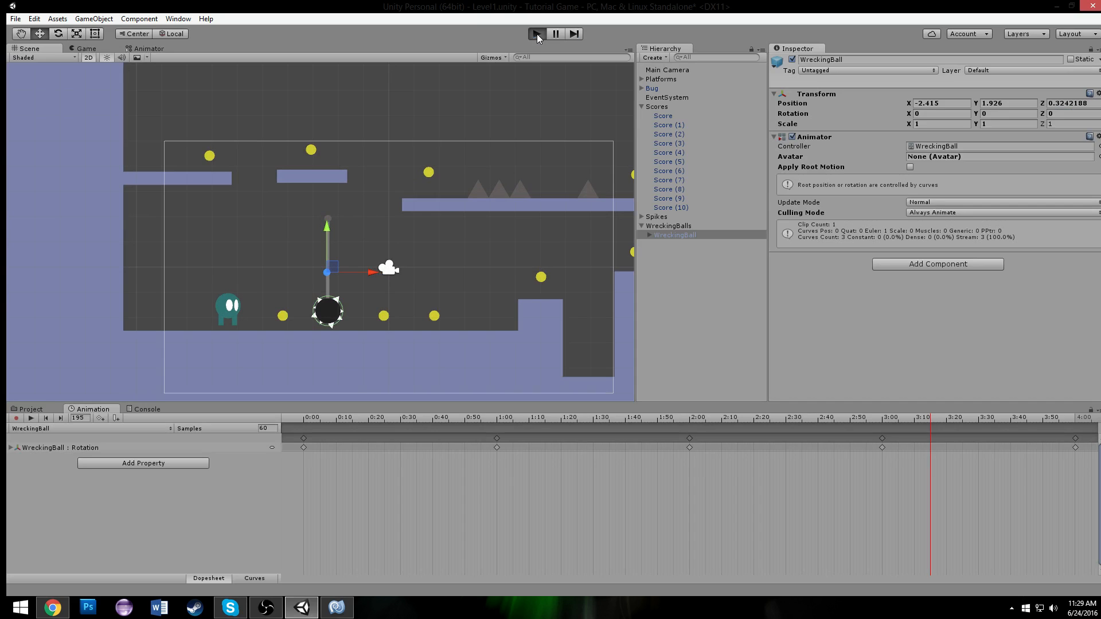
left_click(538, 35)
Step: Move the WreckingBall so it hangs beneath the near end of the spiked platform, at about X 0.62, Y 1.75
scroll(350, 267, "down", 3)
middle_click_drag(350, 266, 381, 146)
scroll(381, 146, "up", 10)
left_click_drag(348, 109, 349, 116)
middle_click_drag(379, 162, 401, 294)
middle_click_drag(502, 295, 402, 256)
scroll(402, 240, "down", 4)
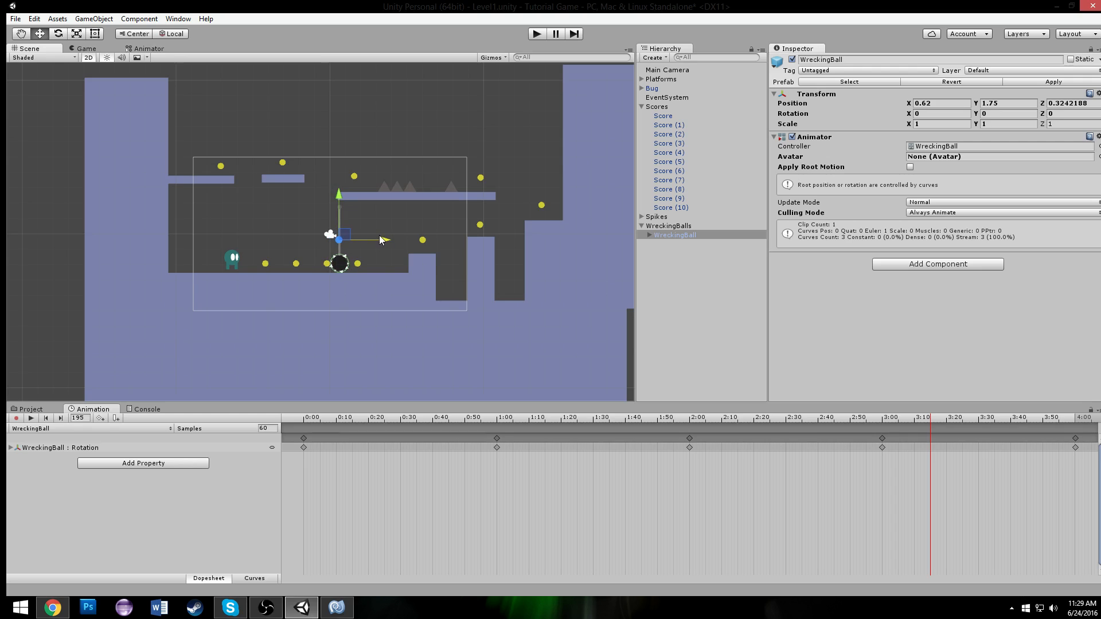
Step: Clear the selection, start the game, and run the character past the wrecking ball and over the pillars to the high ledge, collecting coins
left_click(391, 222)
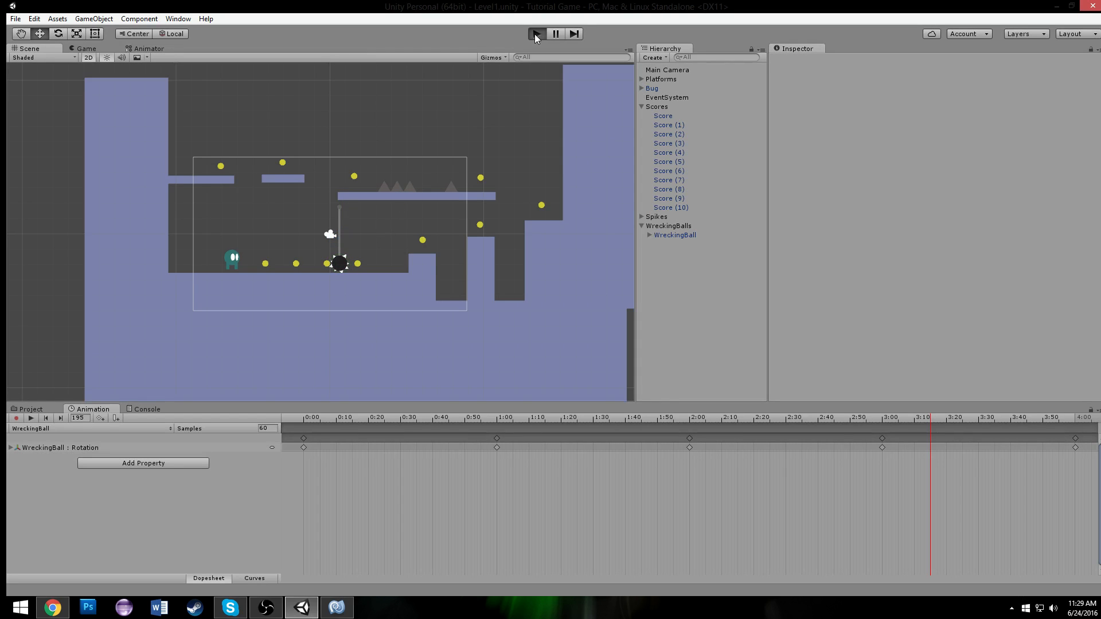
key("d")
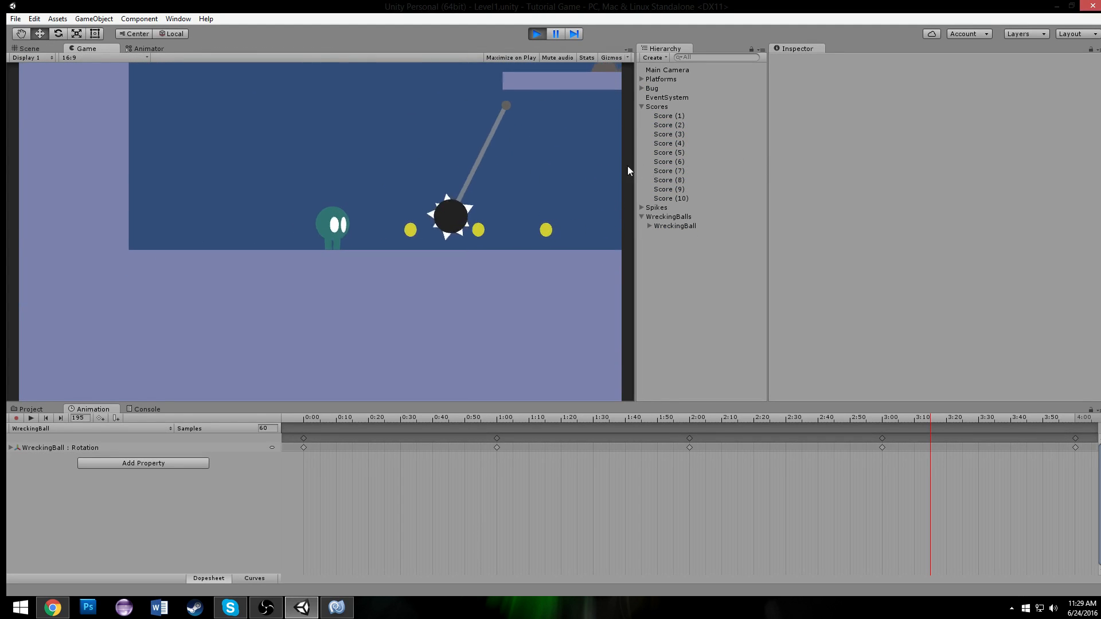
key("space")
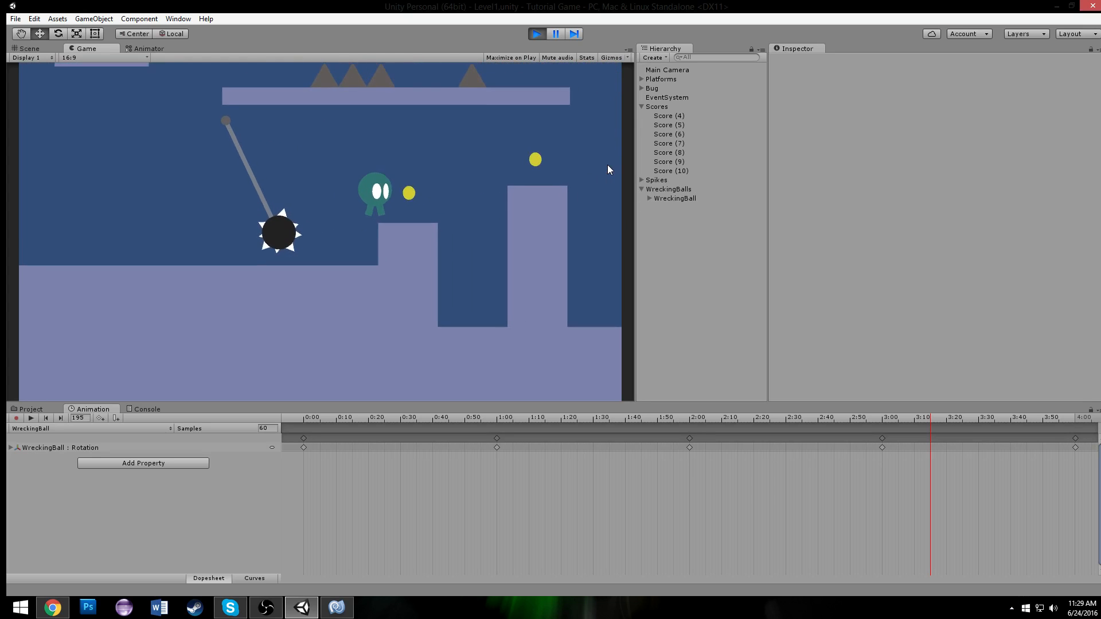
key("space")
key("space")
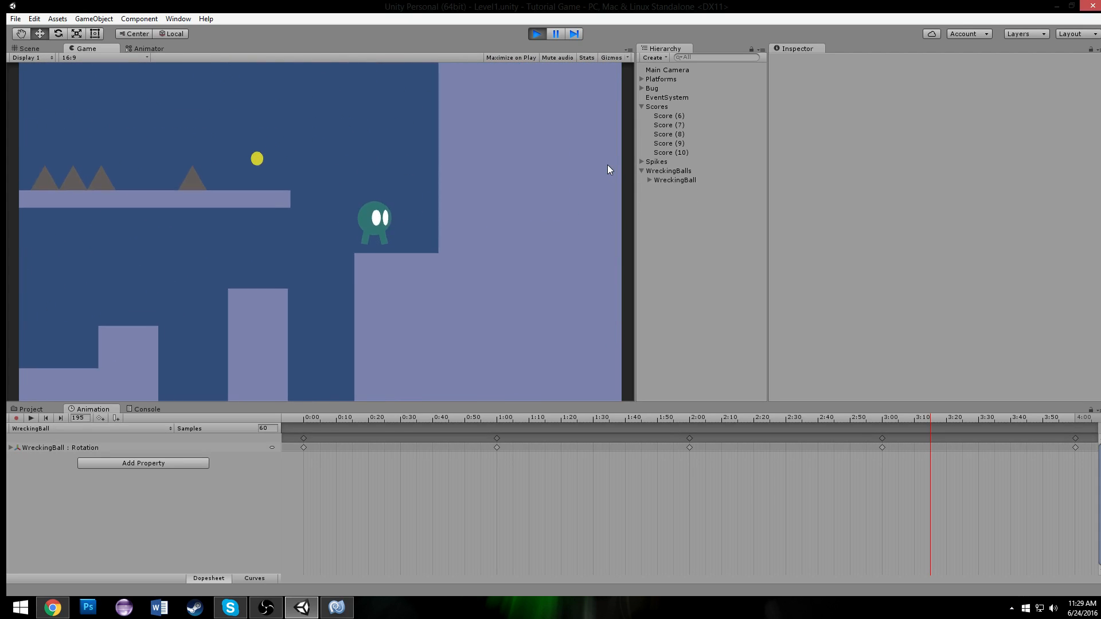
Step: Jump the character from the high ledge back onto the spiked platform and try to cross its spikes
key("space")
key("a")
key("space")
key("d")
key("space")
key("a")
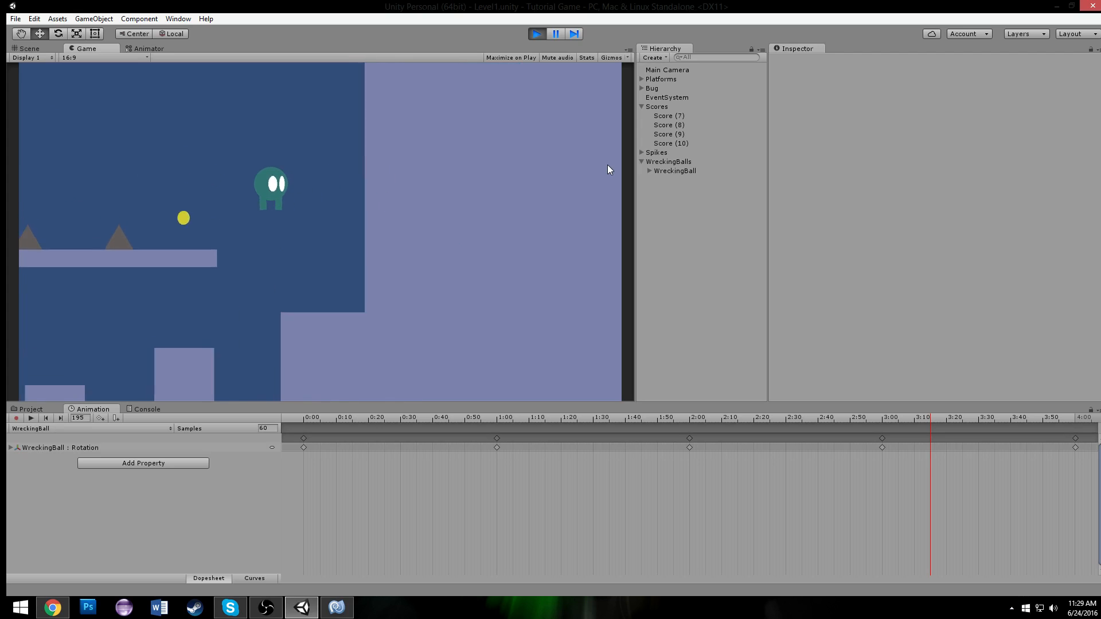
key("d")
key("a")
key("space")
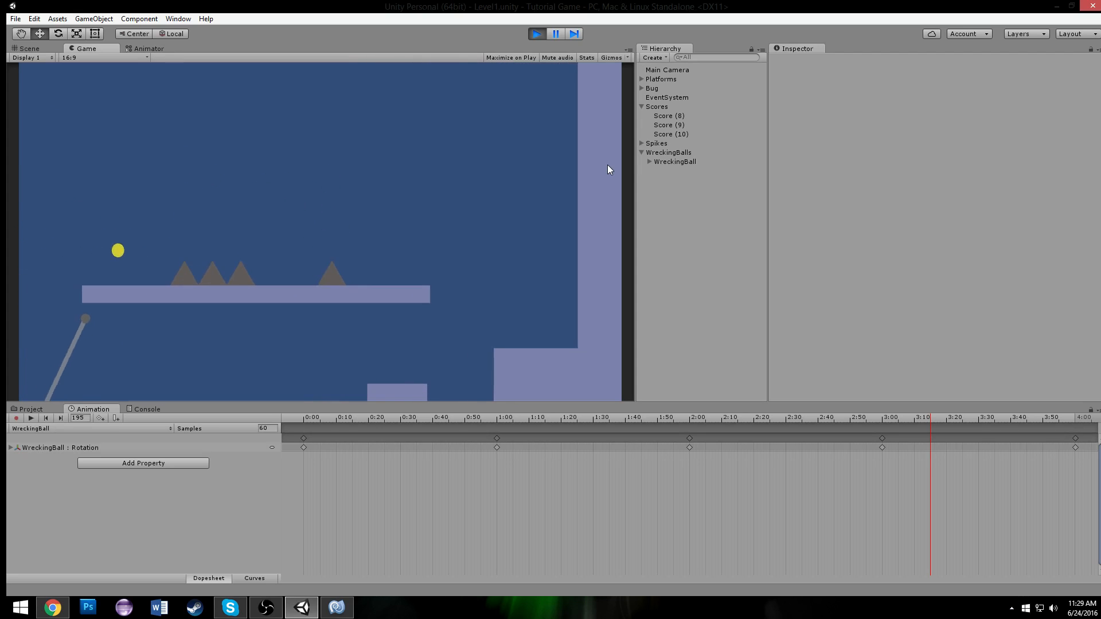
Step: Run the character from the start past the wrecking ball again and hop across the pillars to the high ledge
key("d")
key("d")
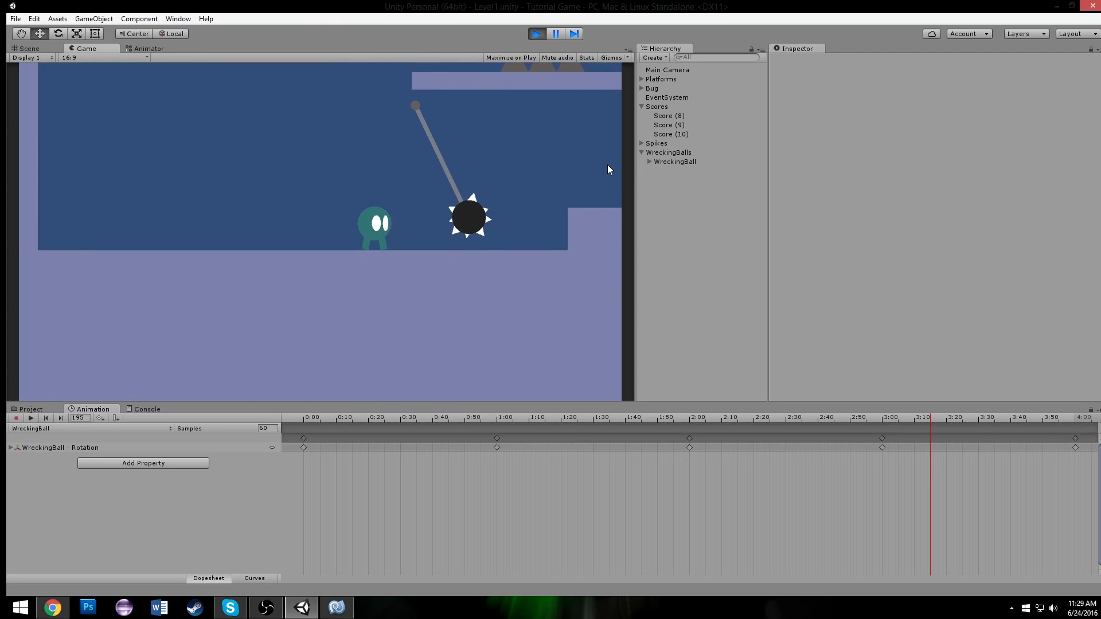
key("space")
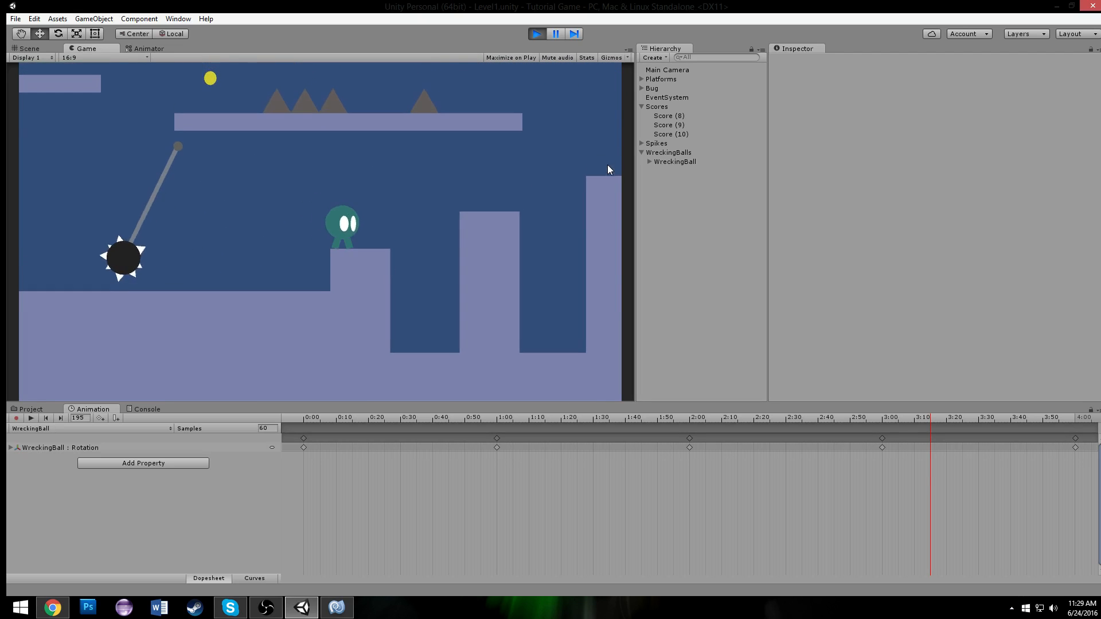
key("space")
key("space")
key("a")
key("d")
key("space")
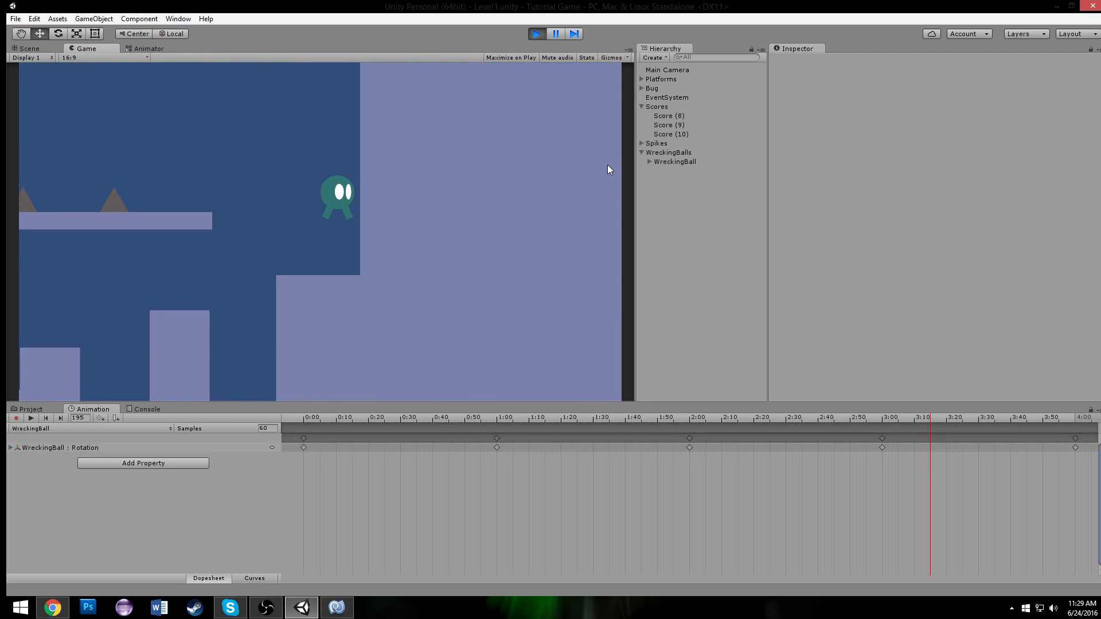
Step: Land the character on the far end of the spiked platform and try jumping over the single spike and the three-spike group
key("space")
key("a")
key("d")
key("a")
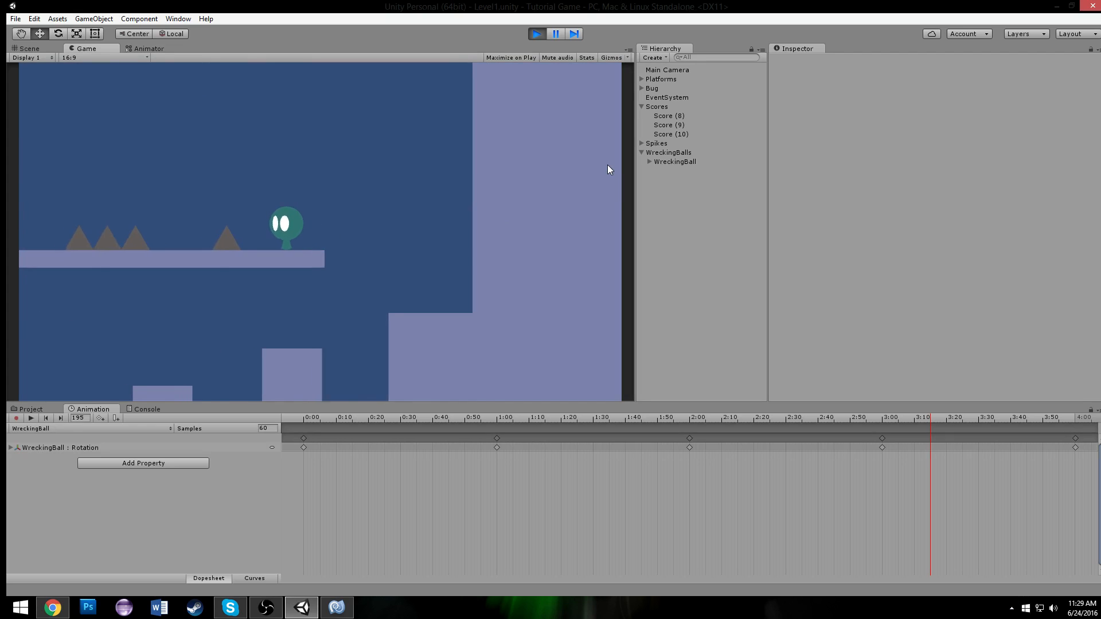
key("space")
key("d")
key("a")
key("space")
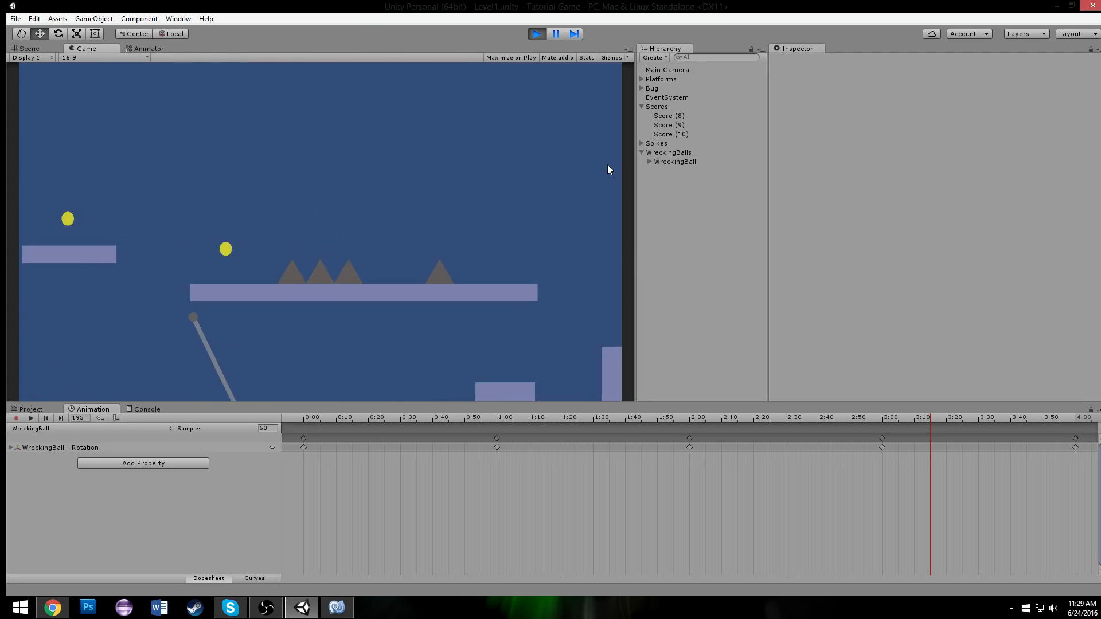
Step: Make a third run from the start under the wrecking ball, up to the high ledge, and back over the single spike
key("d")
key("a")
key("d")
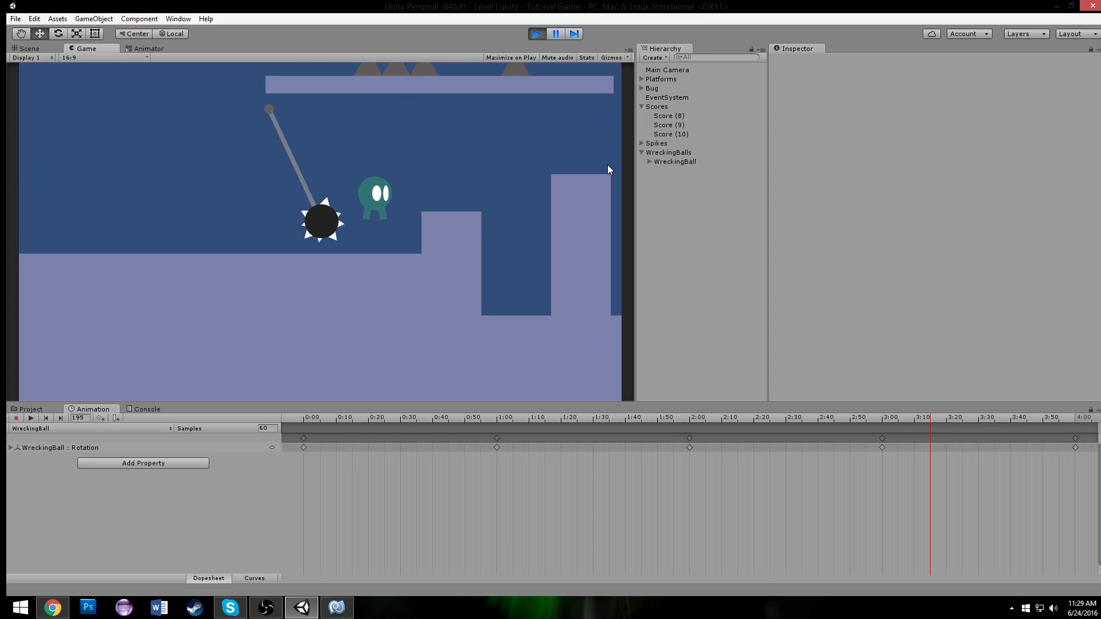
key("space")
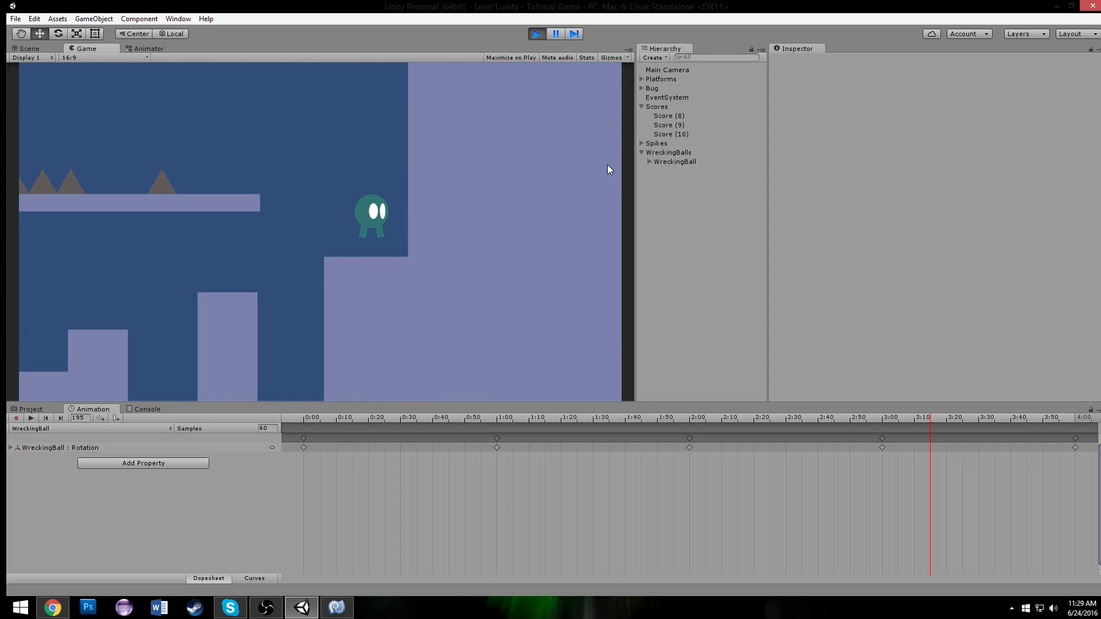
key("a")
key("d")
key("a")
key("space")
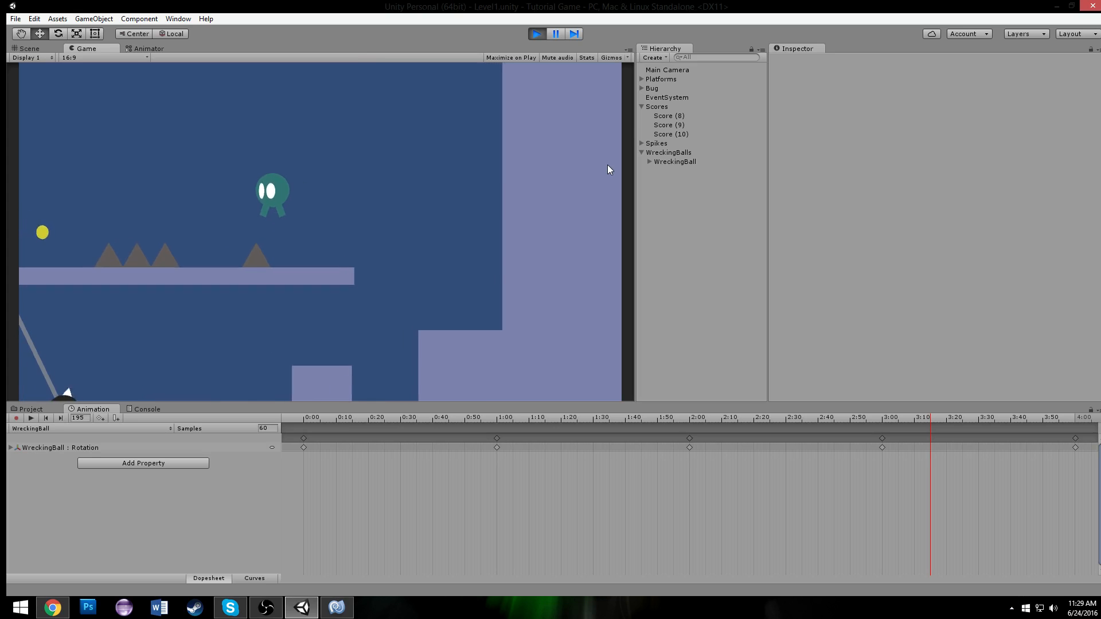
key("d")
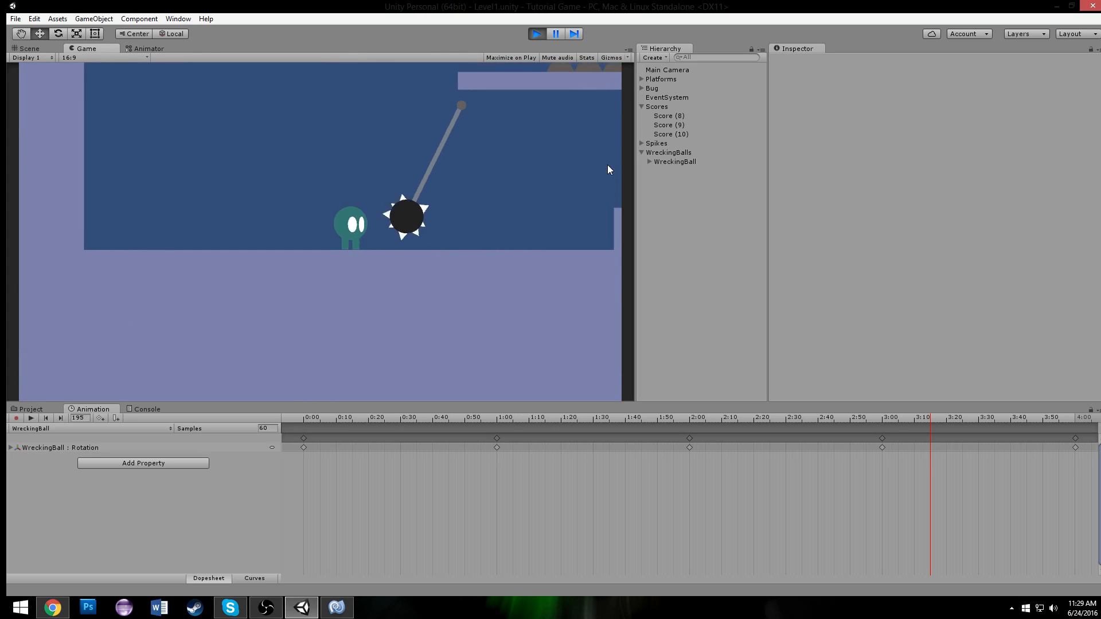
Step: Make a fourth run past the wrecking ball, landing between the single spike and the three-spike group before jumping on
key("d")
key("space")
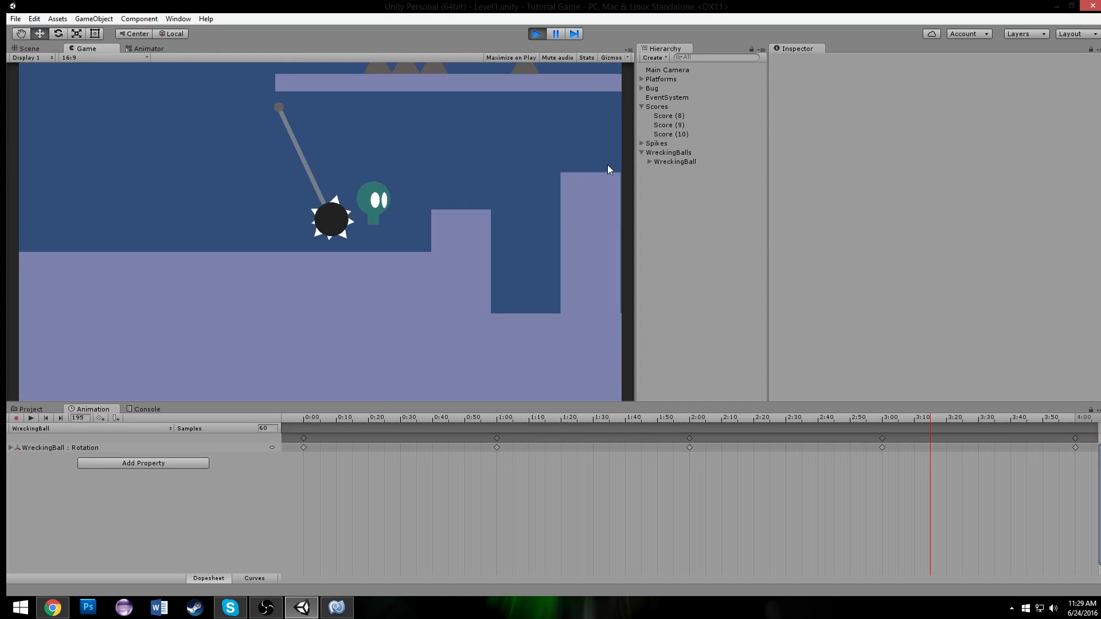
key("d")
key("space")
key("space")
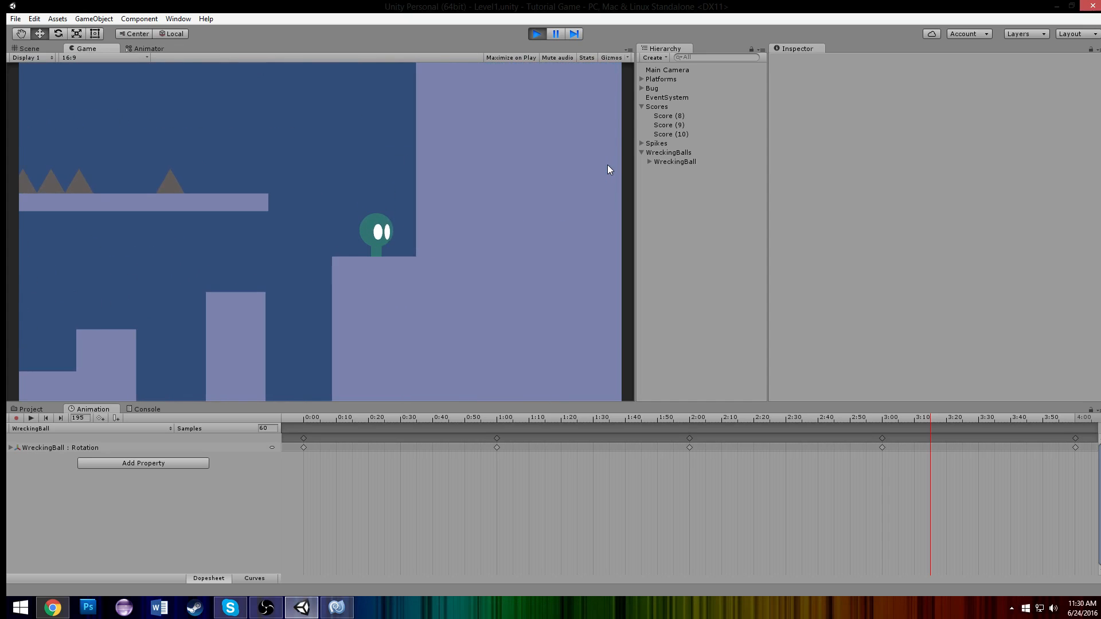
key("space")
key("a")
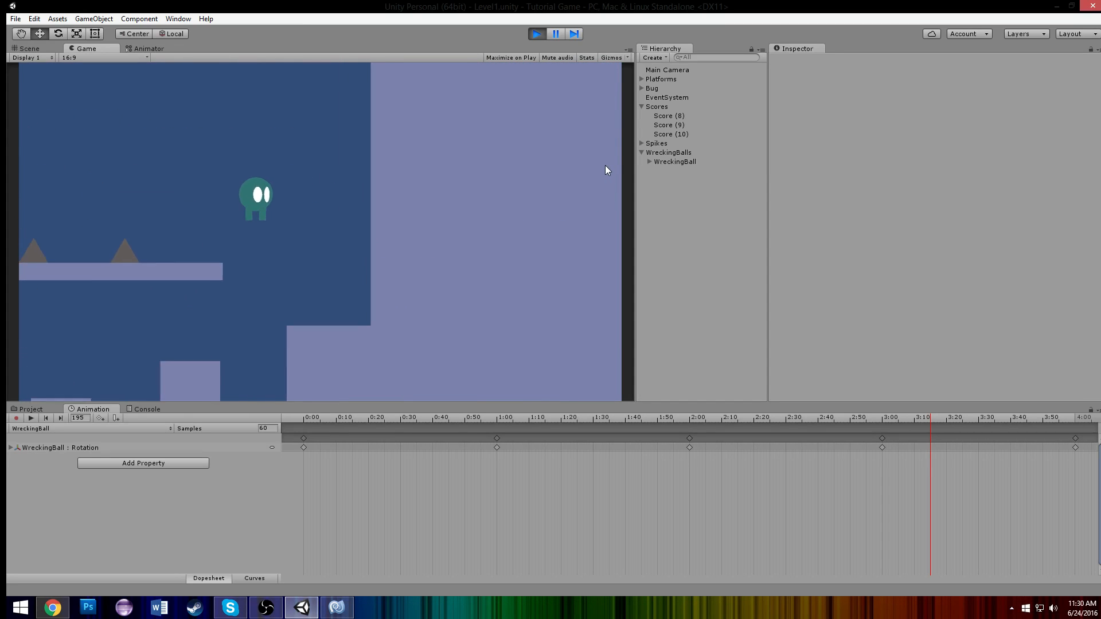
key("a")
key("space")
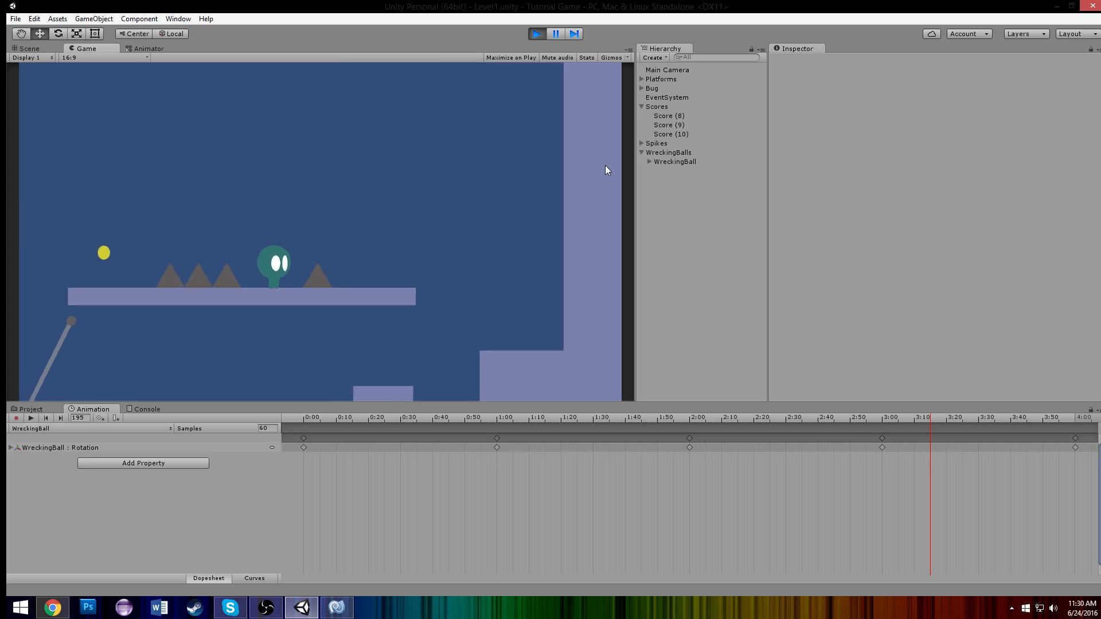
Step: Play-test the whole route once more, passing the wrecking ball, climbing to the high ledge, and jumping back across the platform's spikes
key("d")
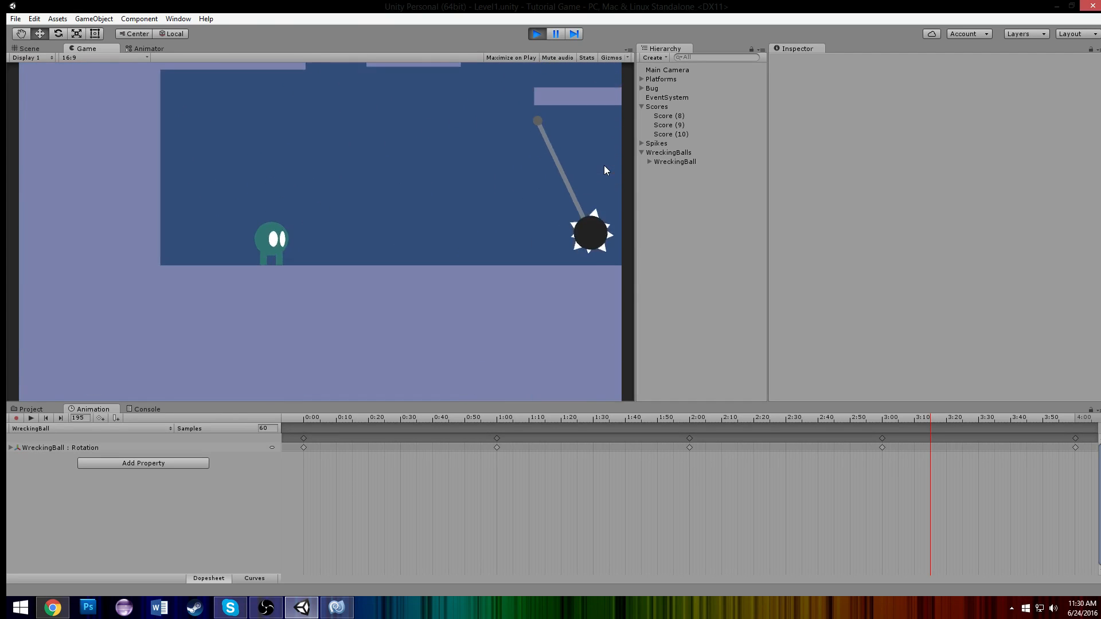
key("space")
key("space")
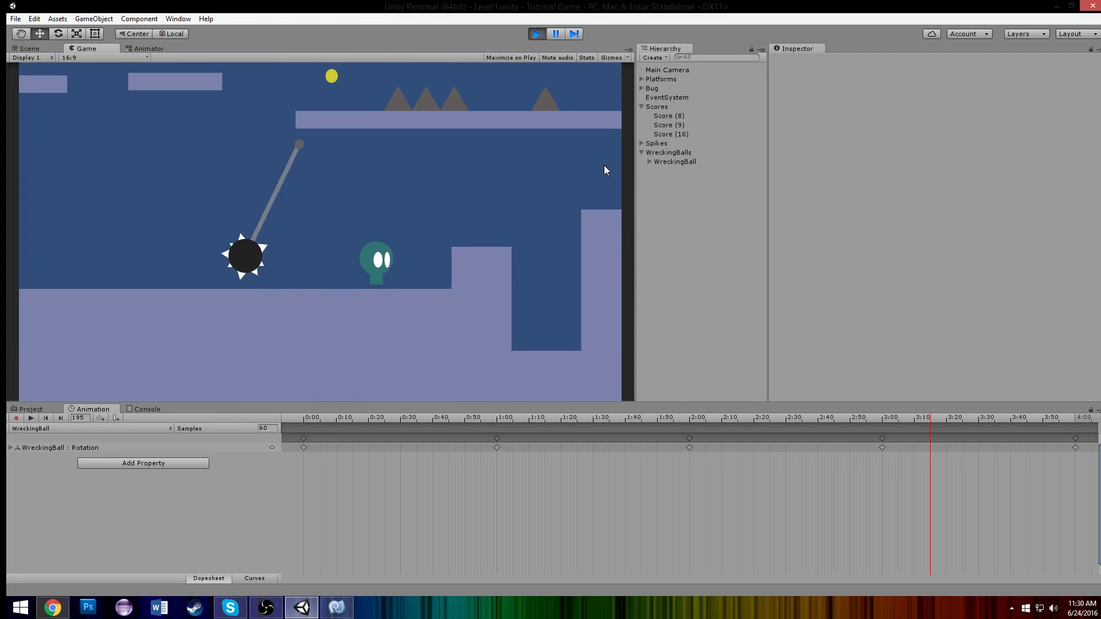
key("space")
key("a")
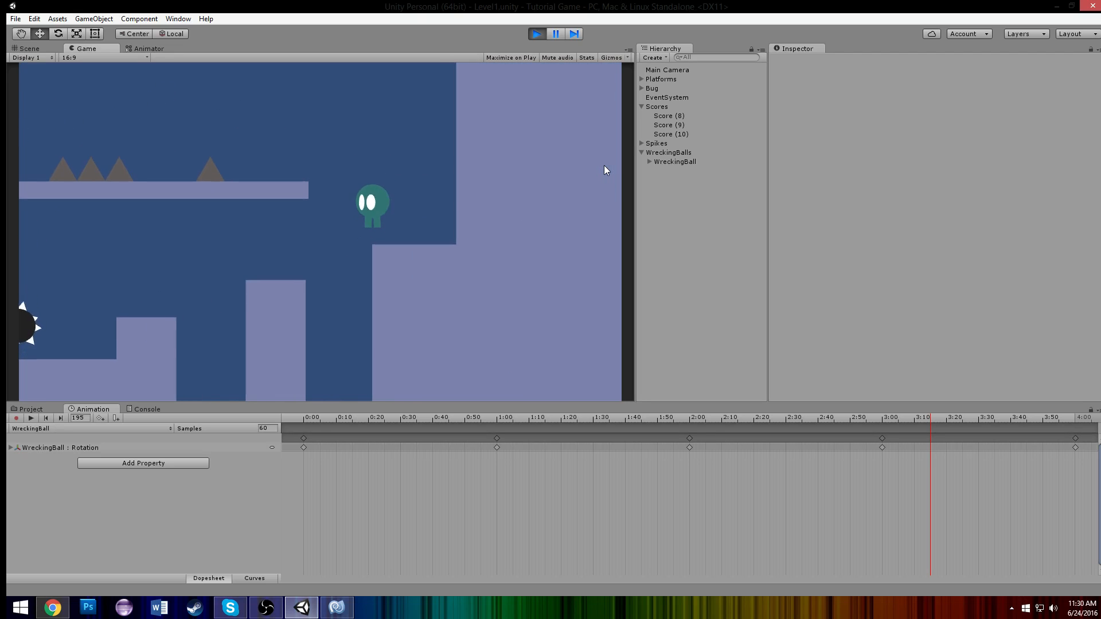
key("d")
key("a")
key("space")
key("d")
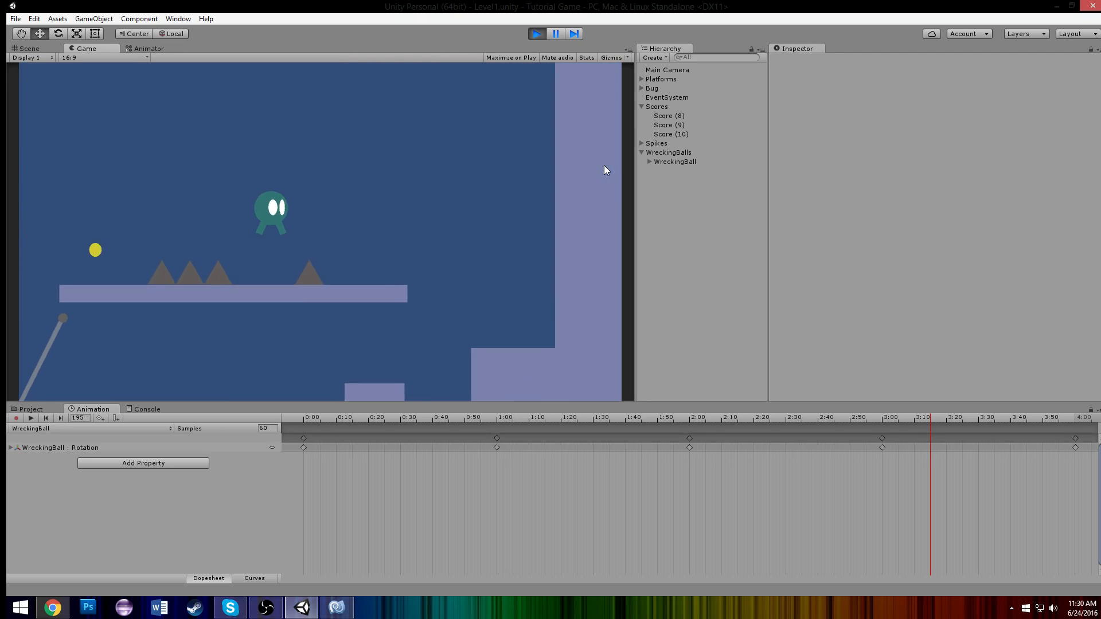
key("a")
key("d")
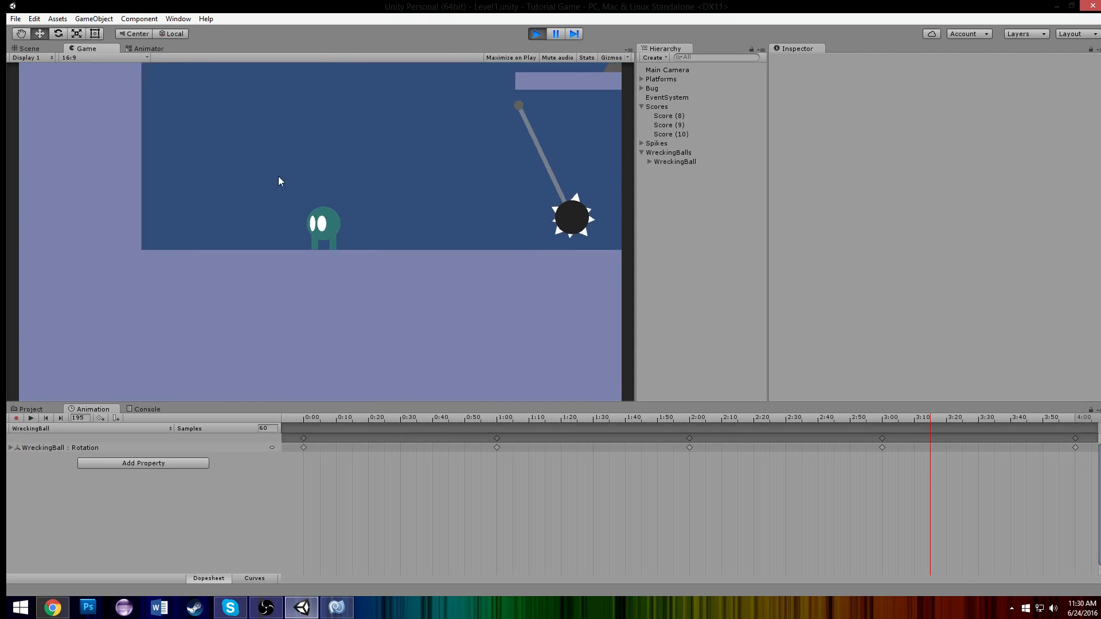